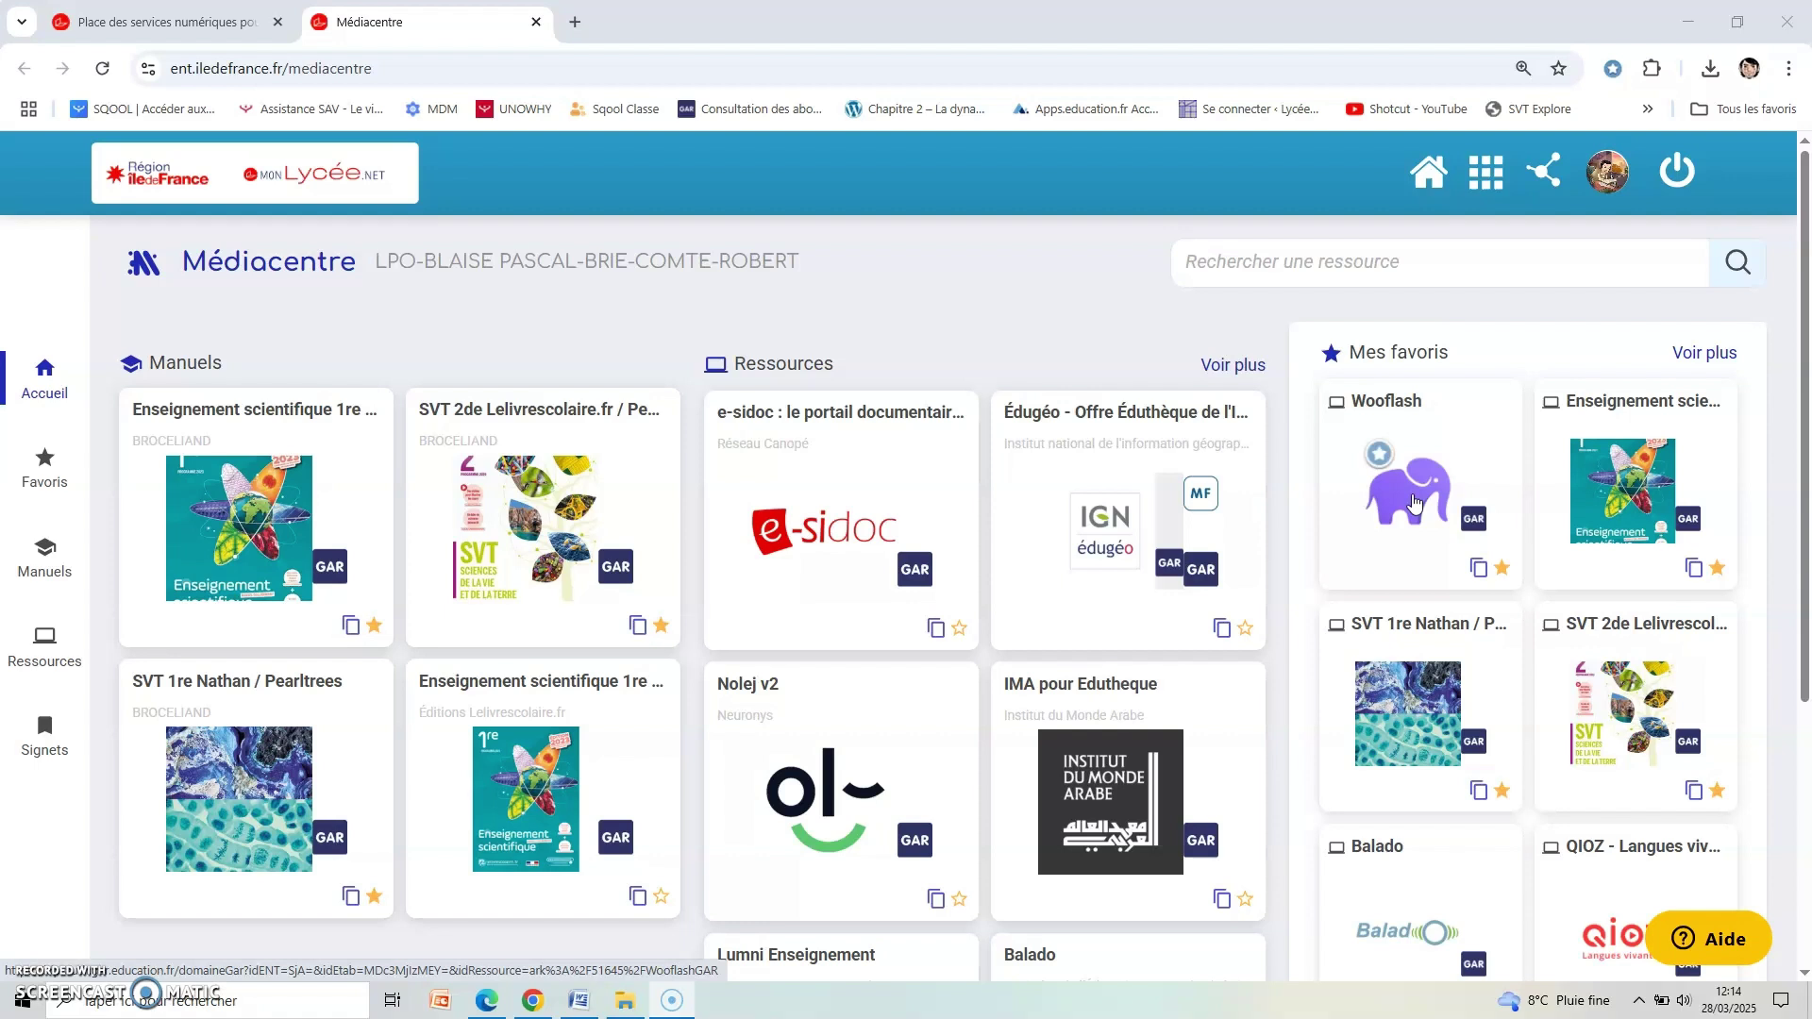
Open Wooflash from the Médiacentre favourites and create a new course from scratch
left_click(1414, 505)
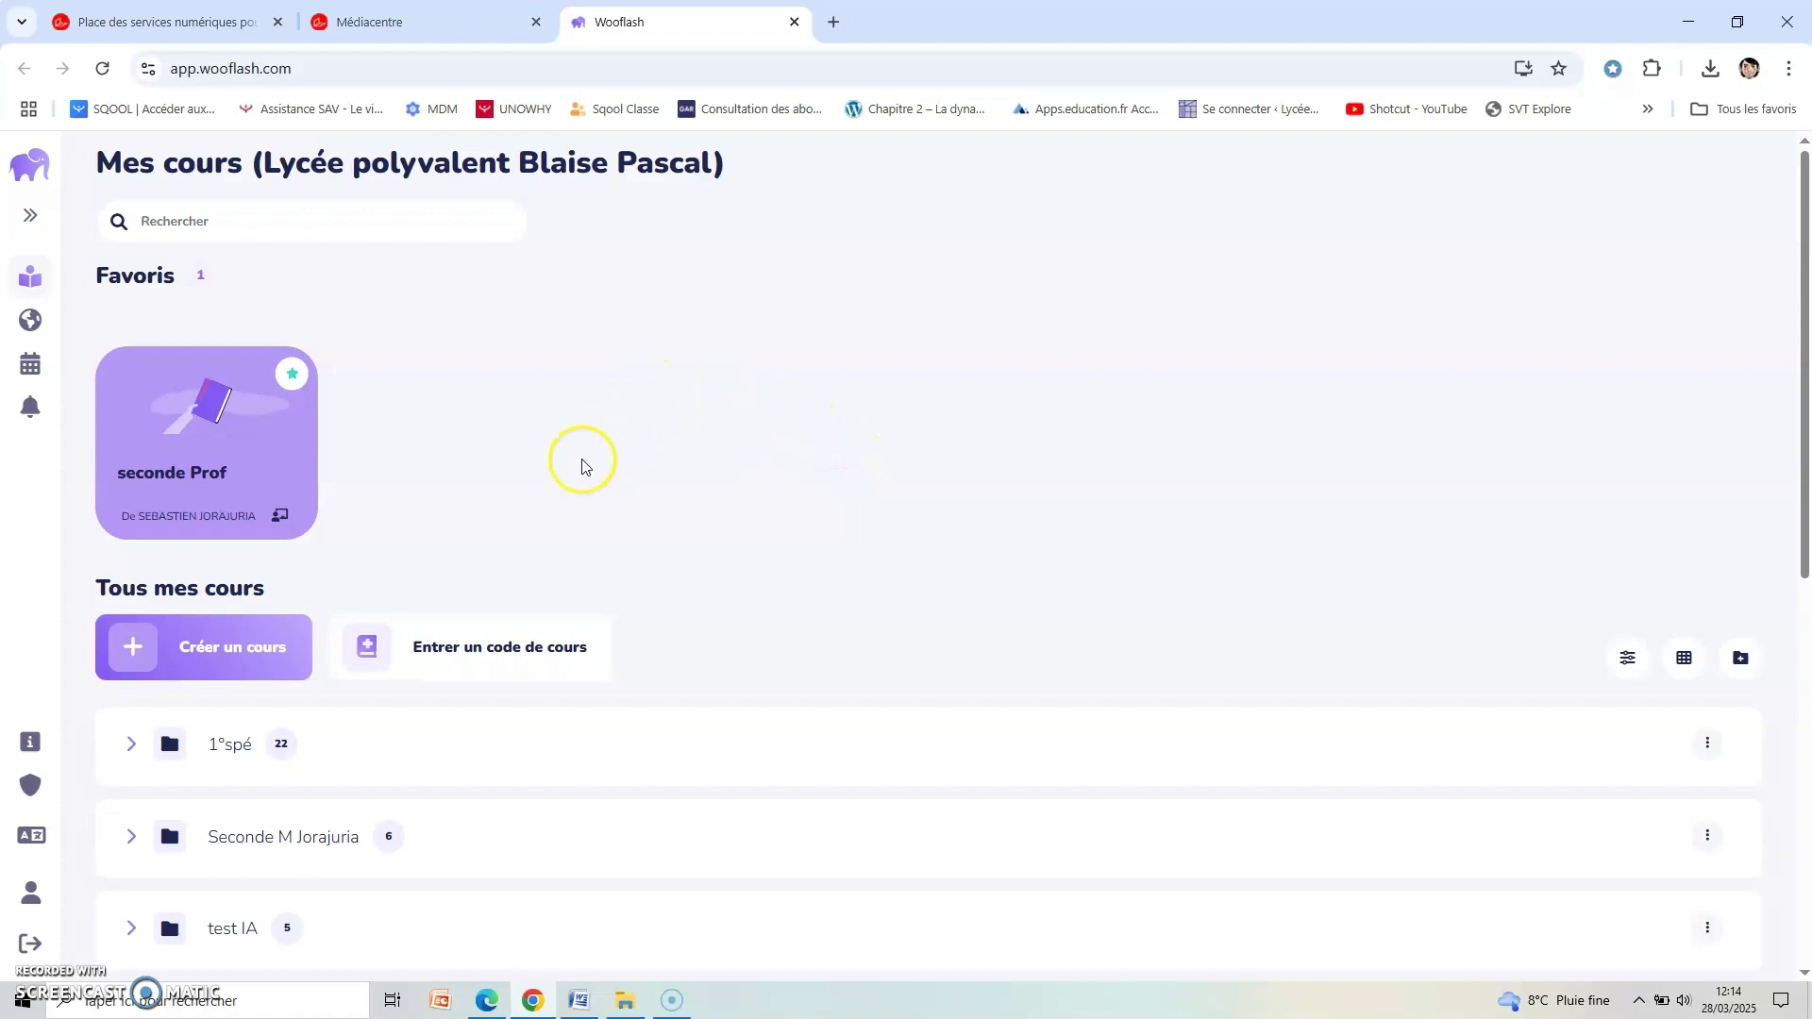
left_click(180, 642)
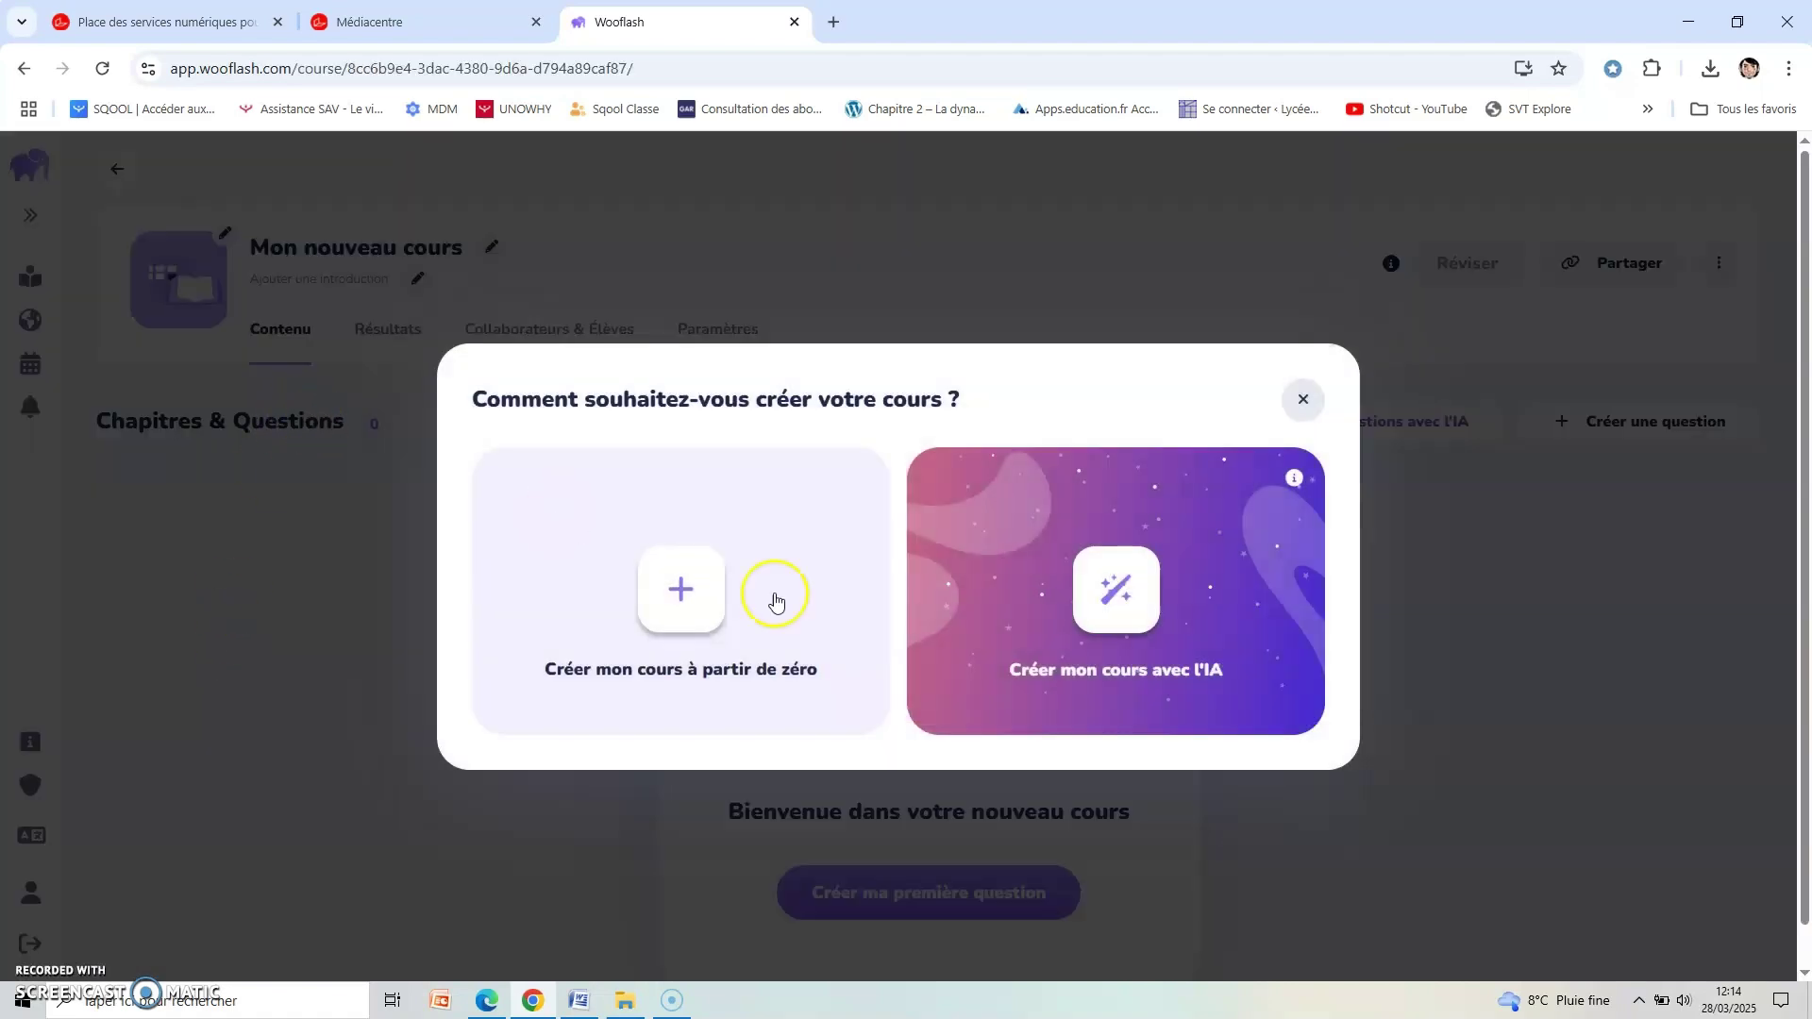
left_click(671, 597)
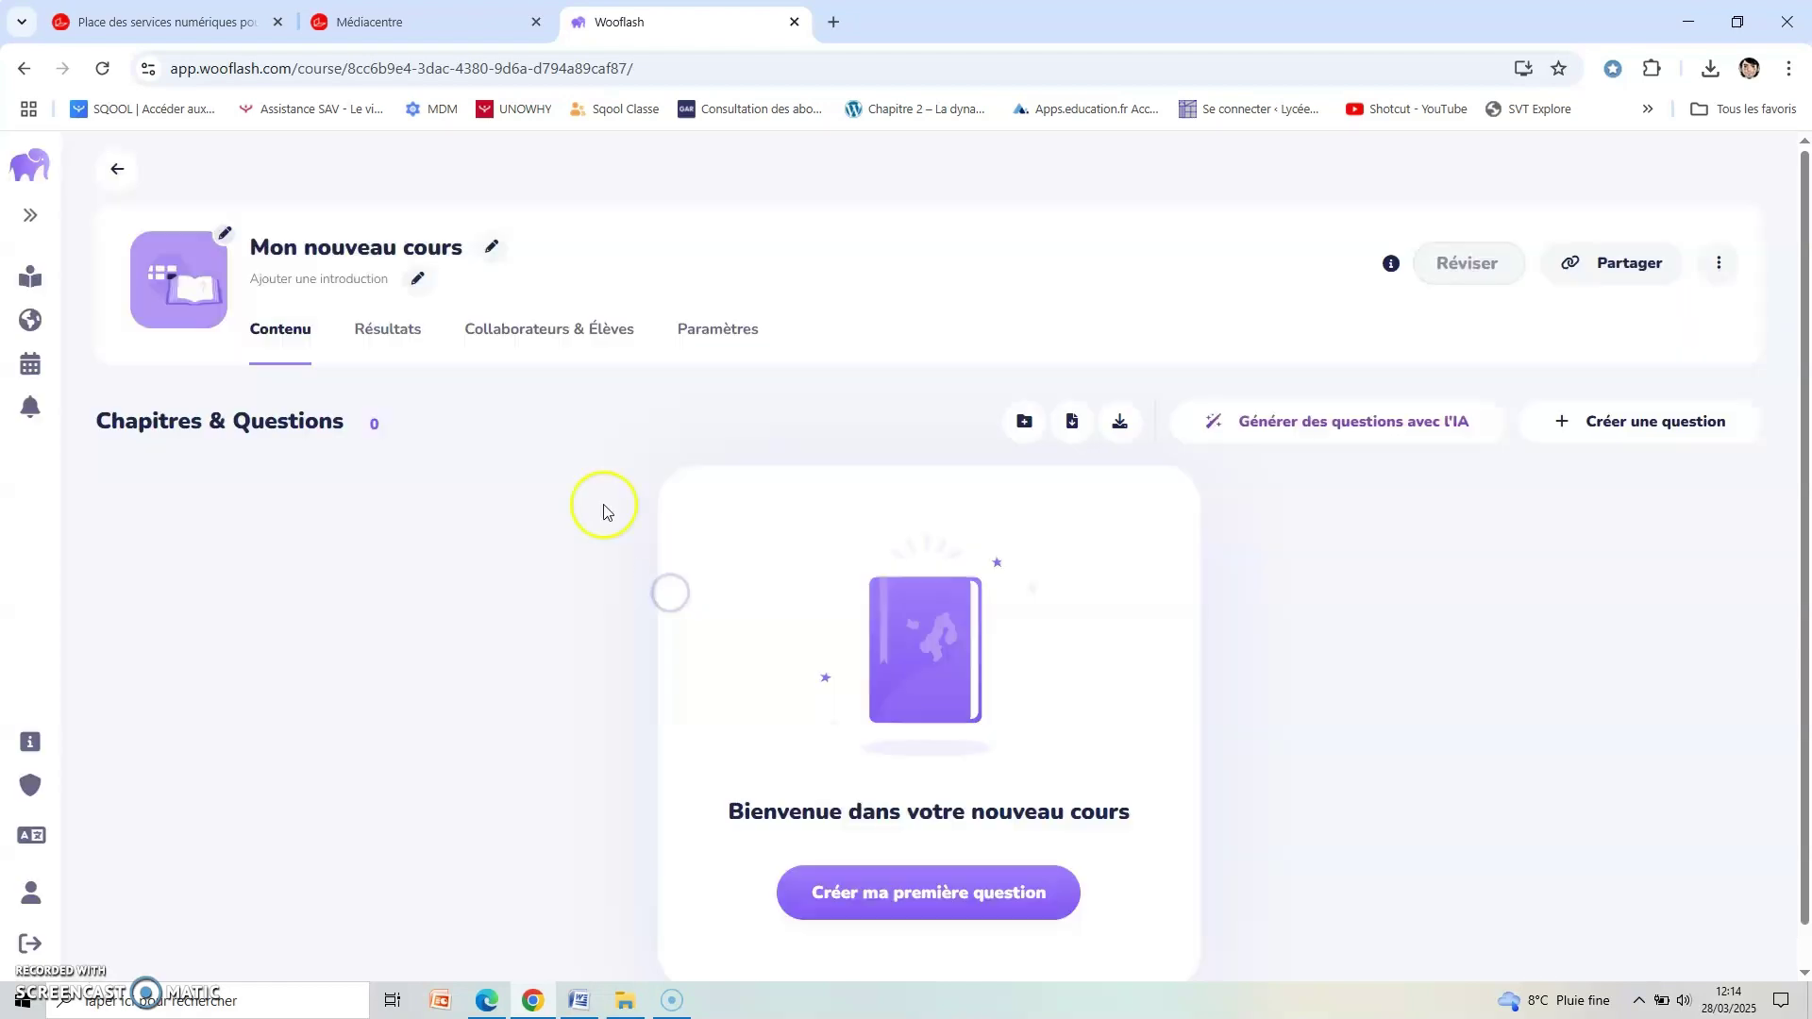
Rename the new course as "Révision SVT"
left_click(490, 253)
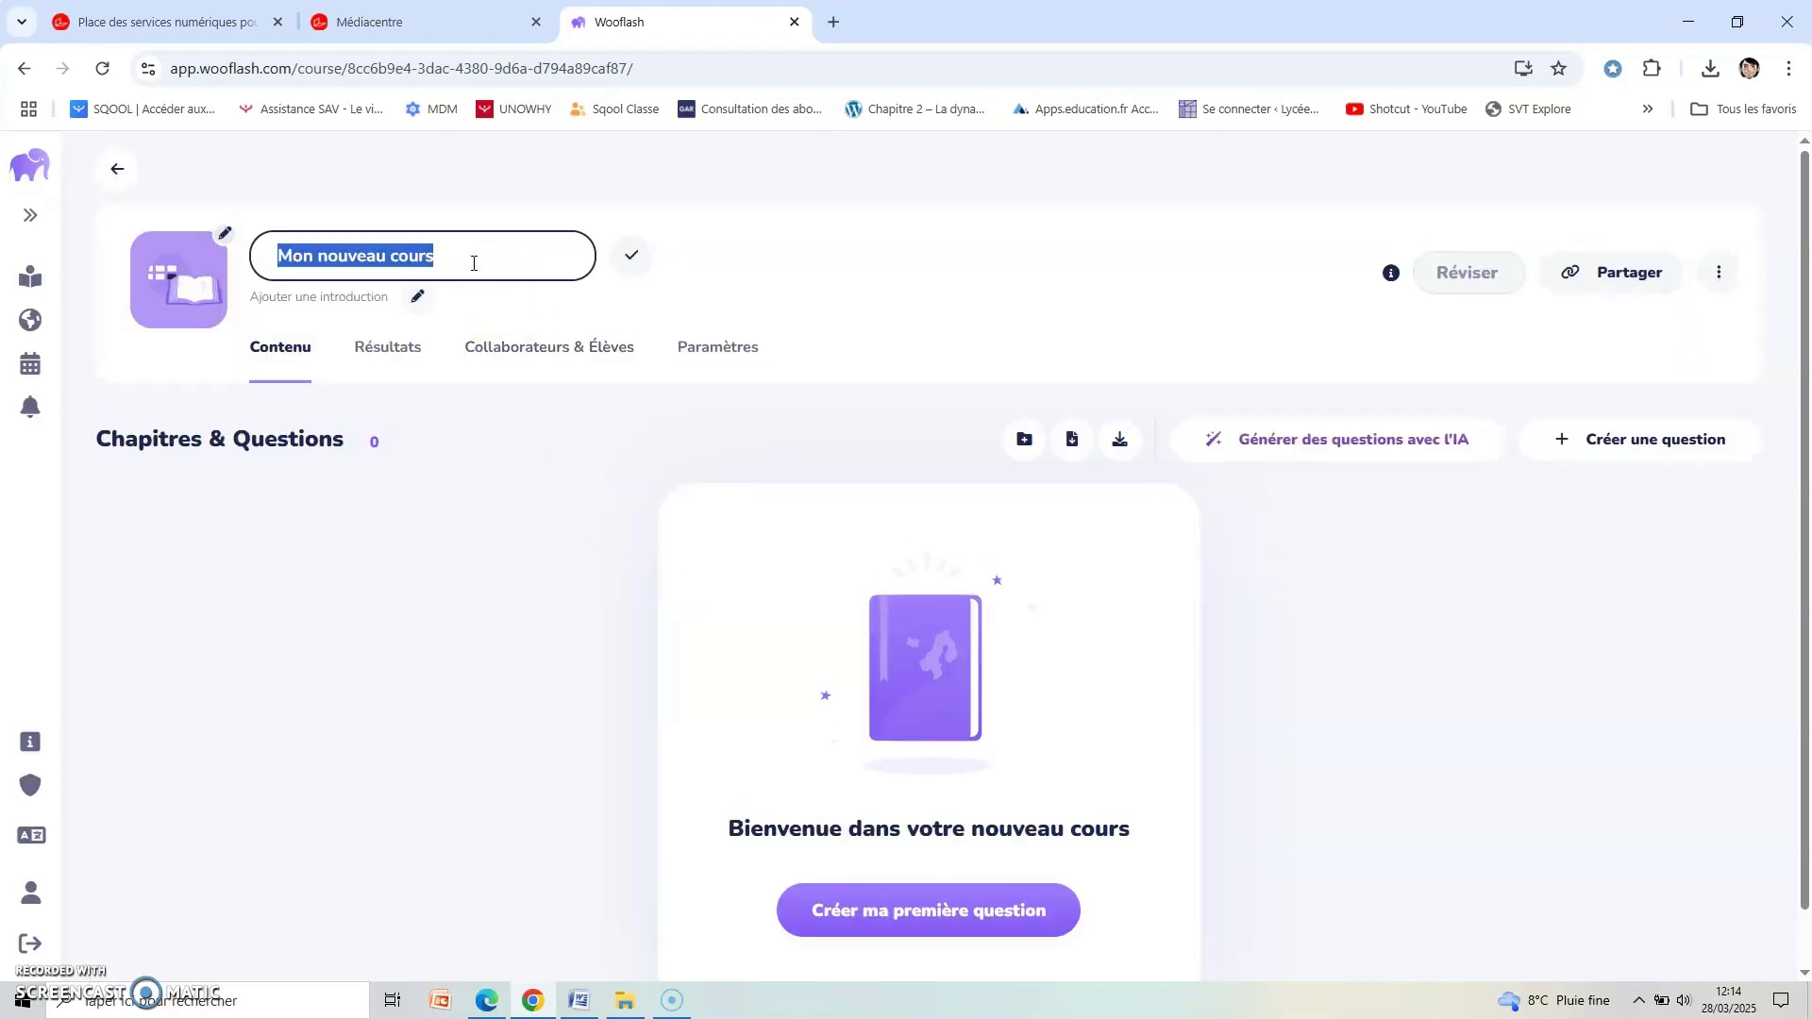
type("évision SVT")
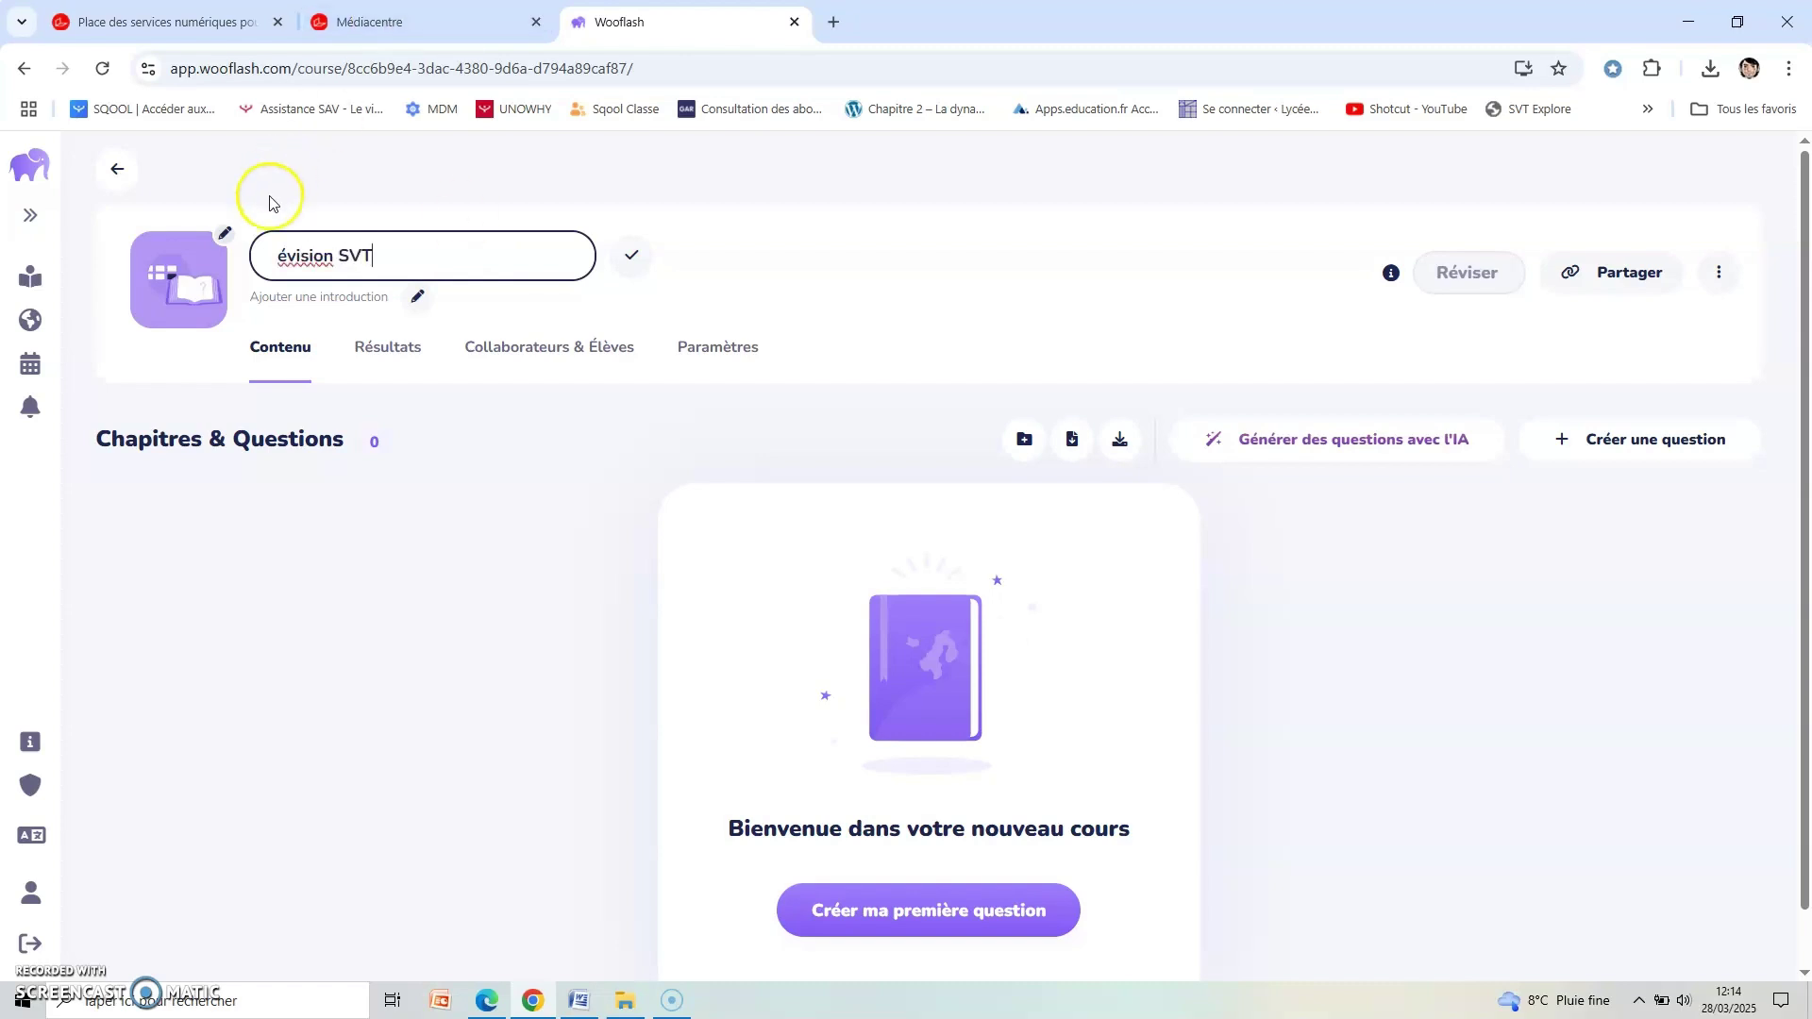
left_click(267, 255)
type("R")
left_click(631, 256)
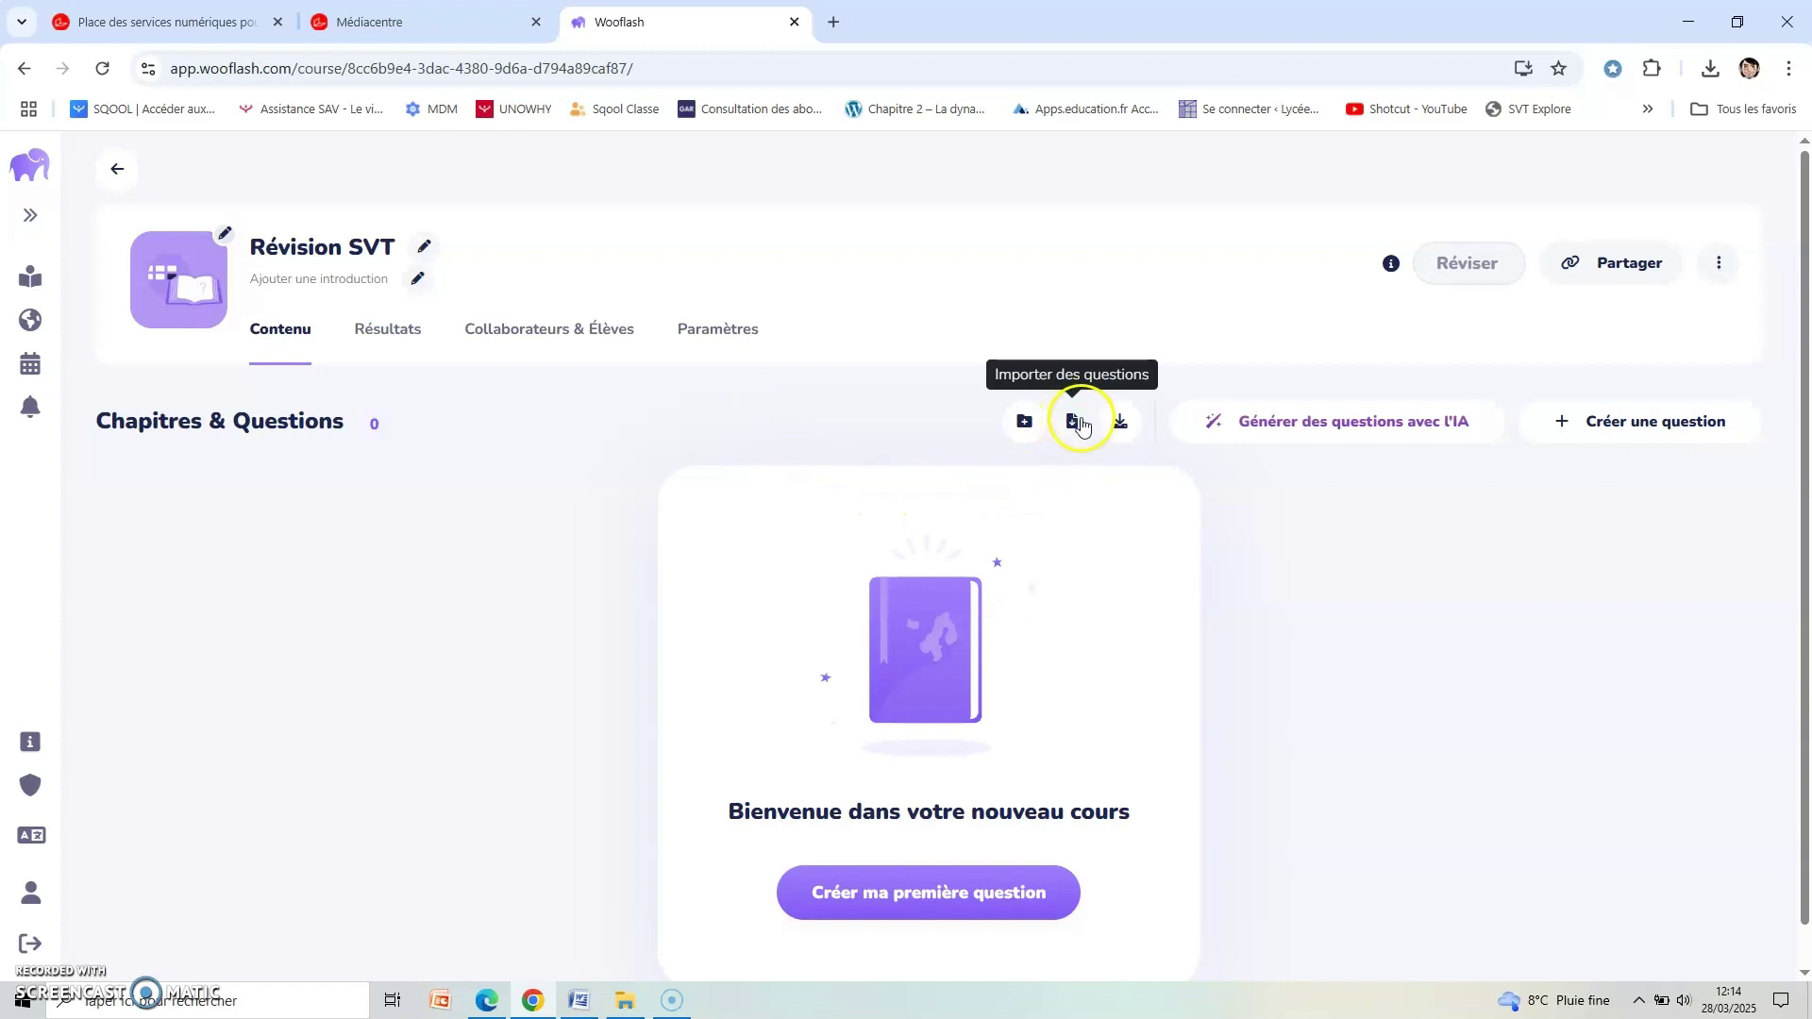
Show the course's options for importing questions from a file, and open the workbook modele_excel_flashcard from the wooflash folder
left_click(1073, 425)
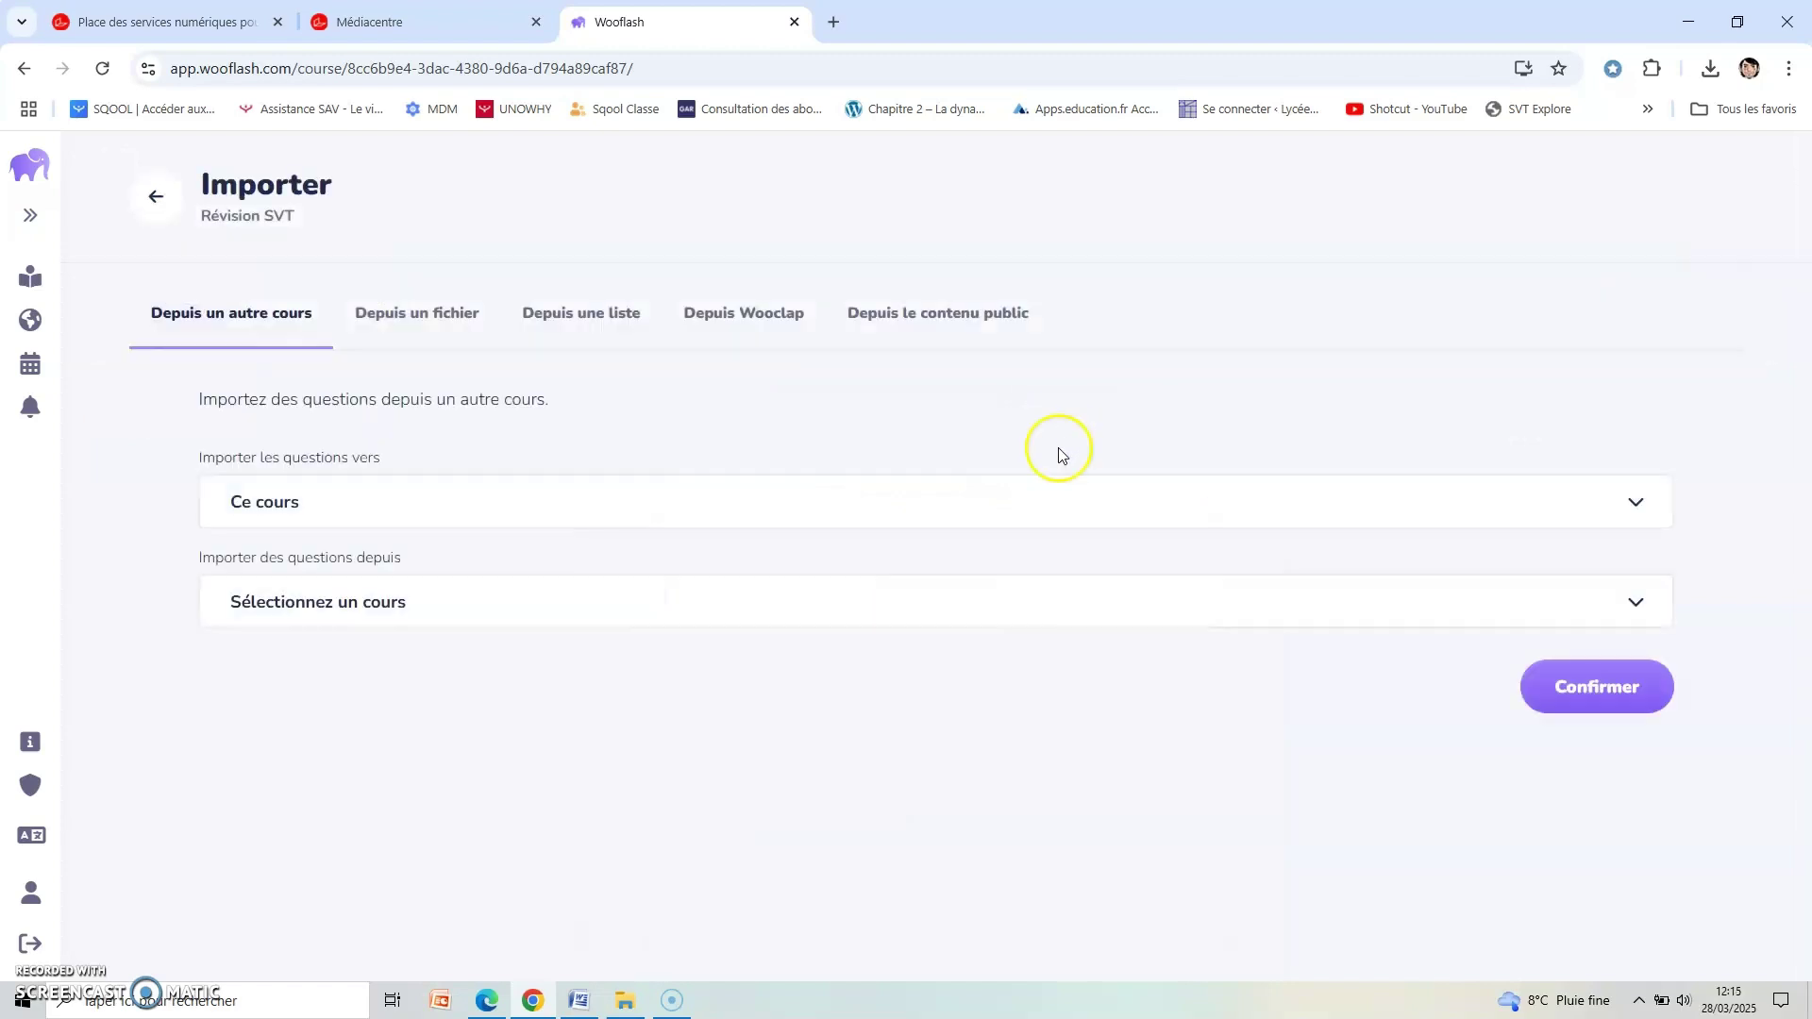
left_click(431, 318)
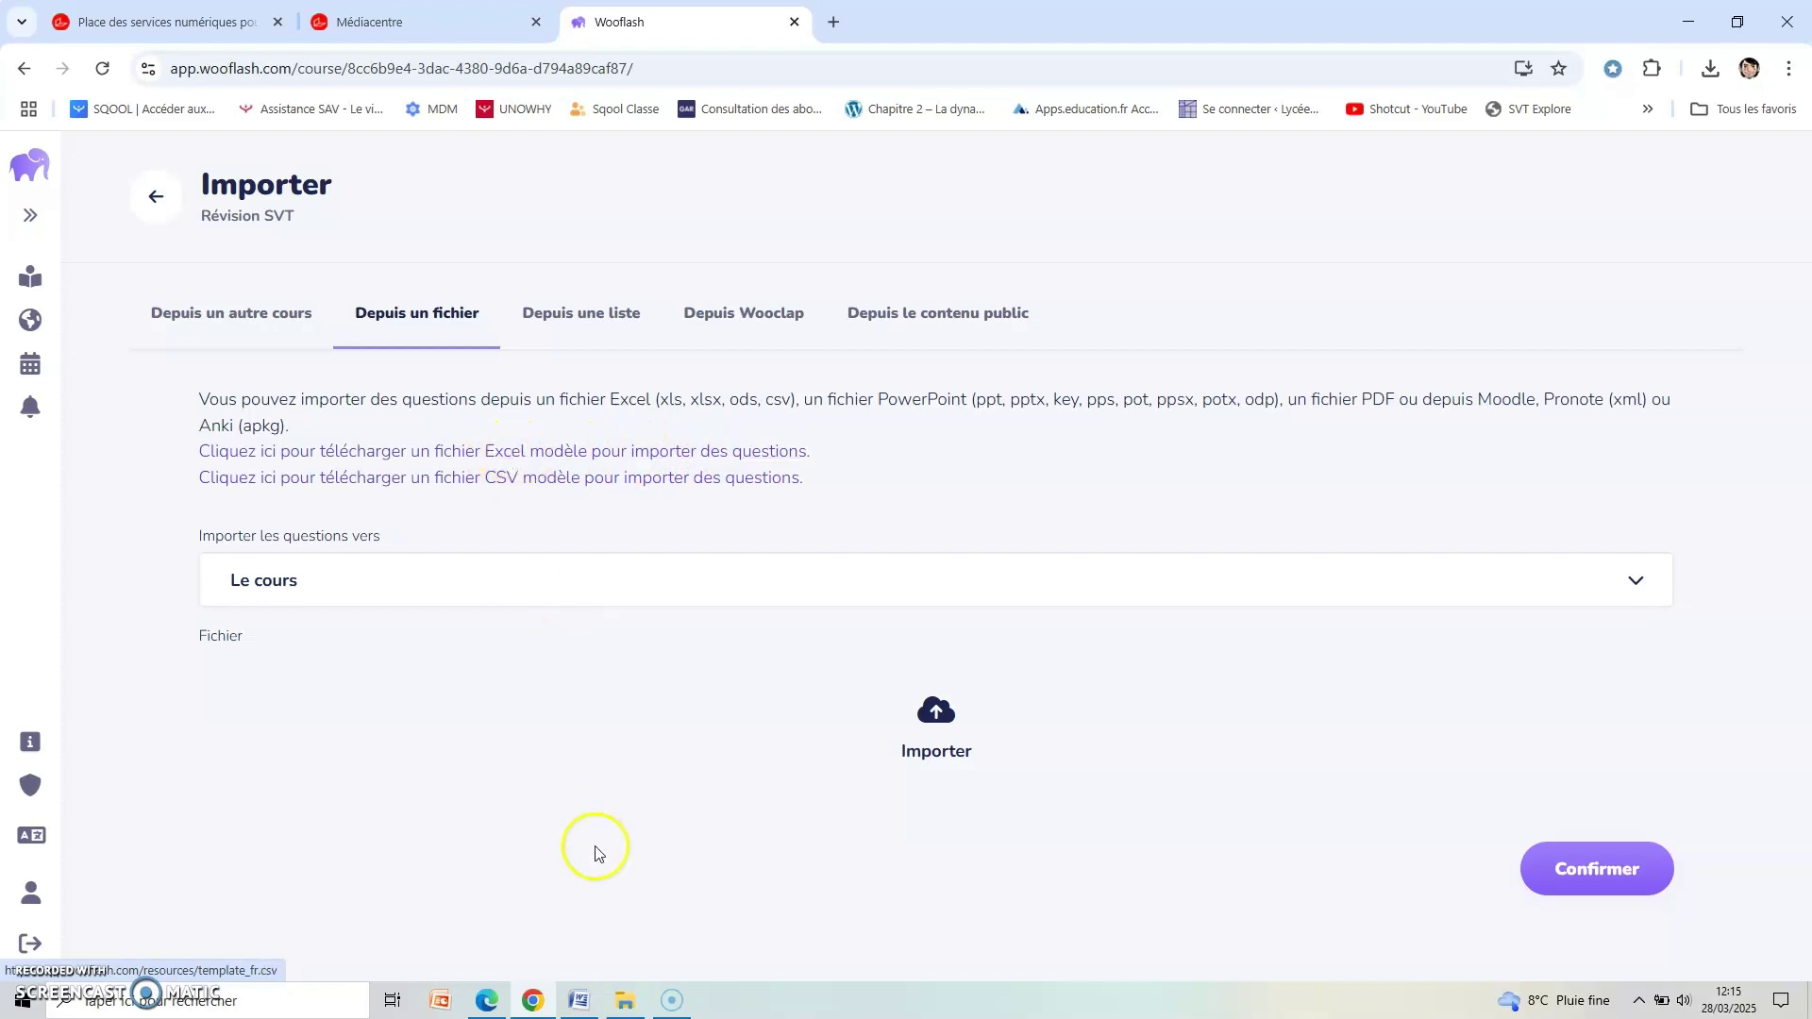
left_click(626, 1003)
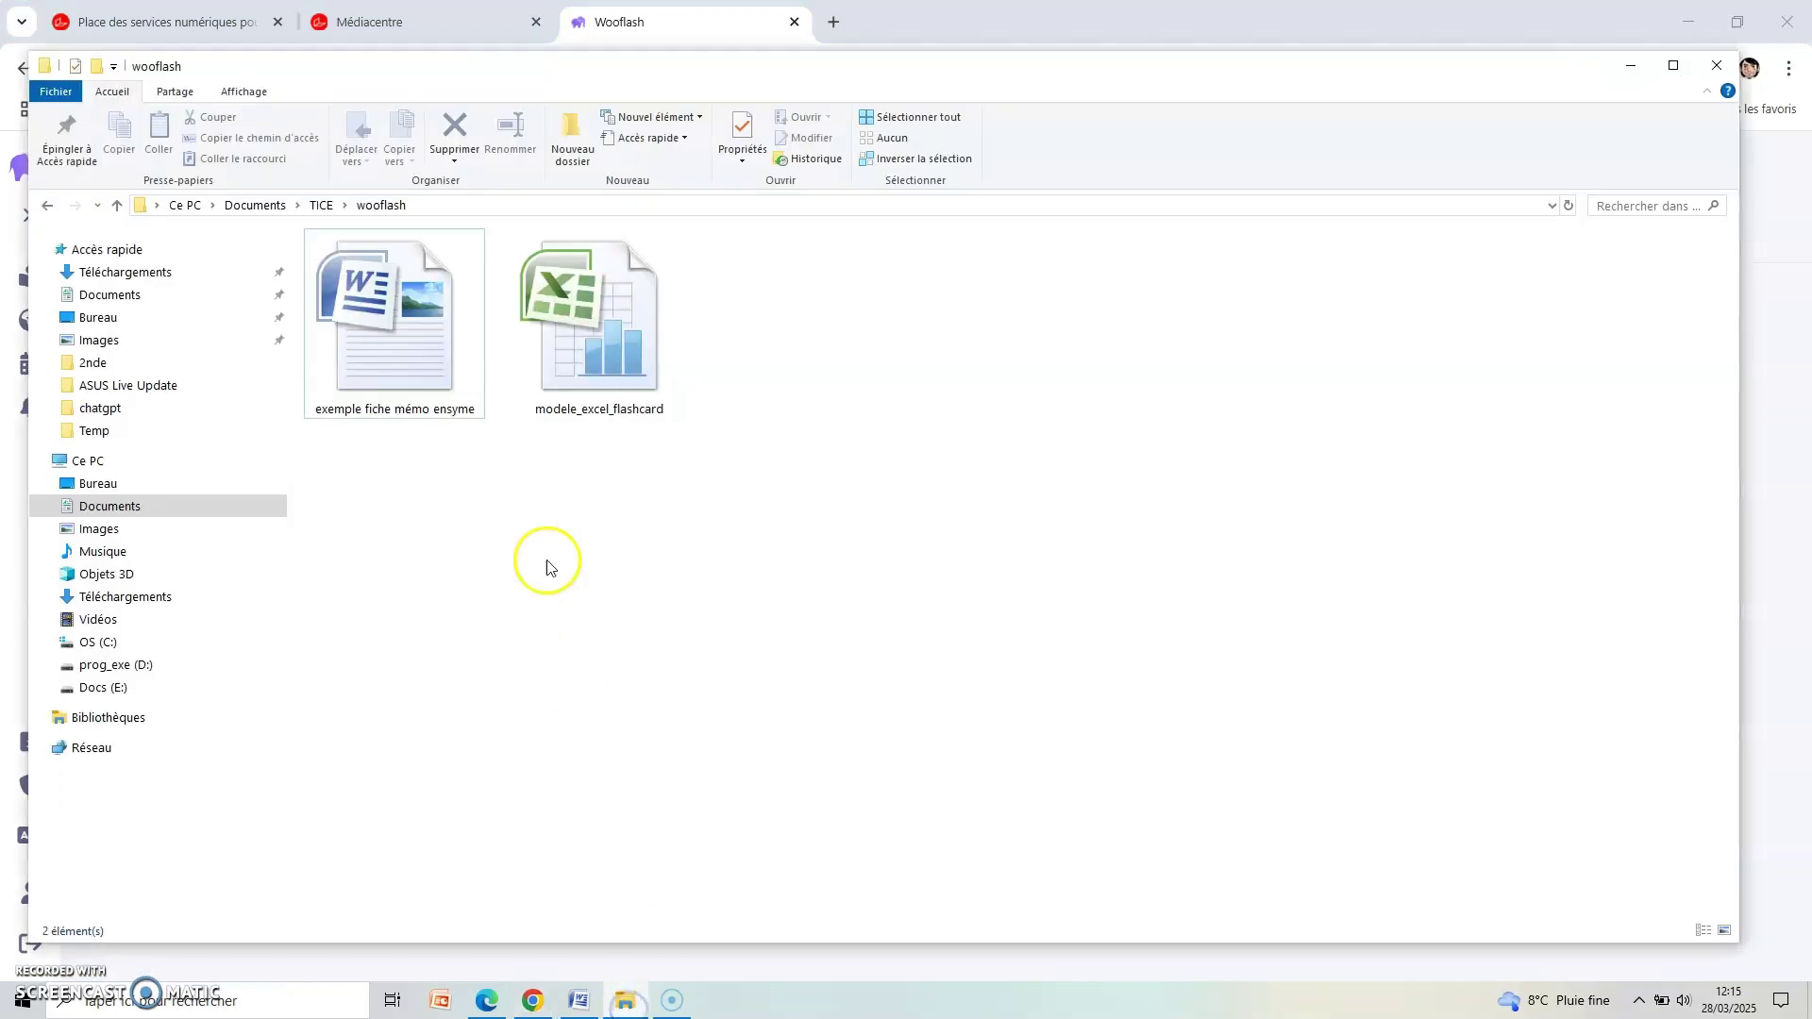
double_click(581, 376)
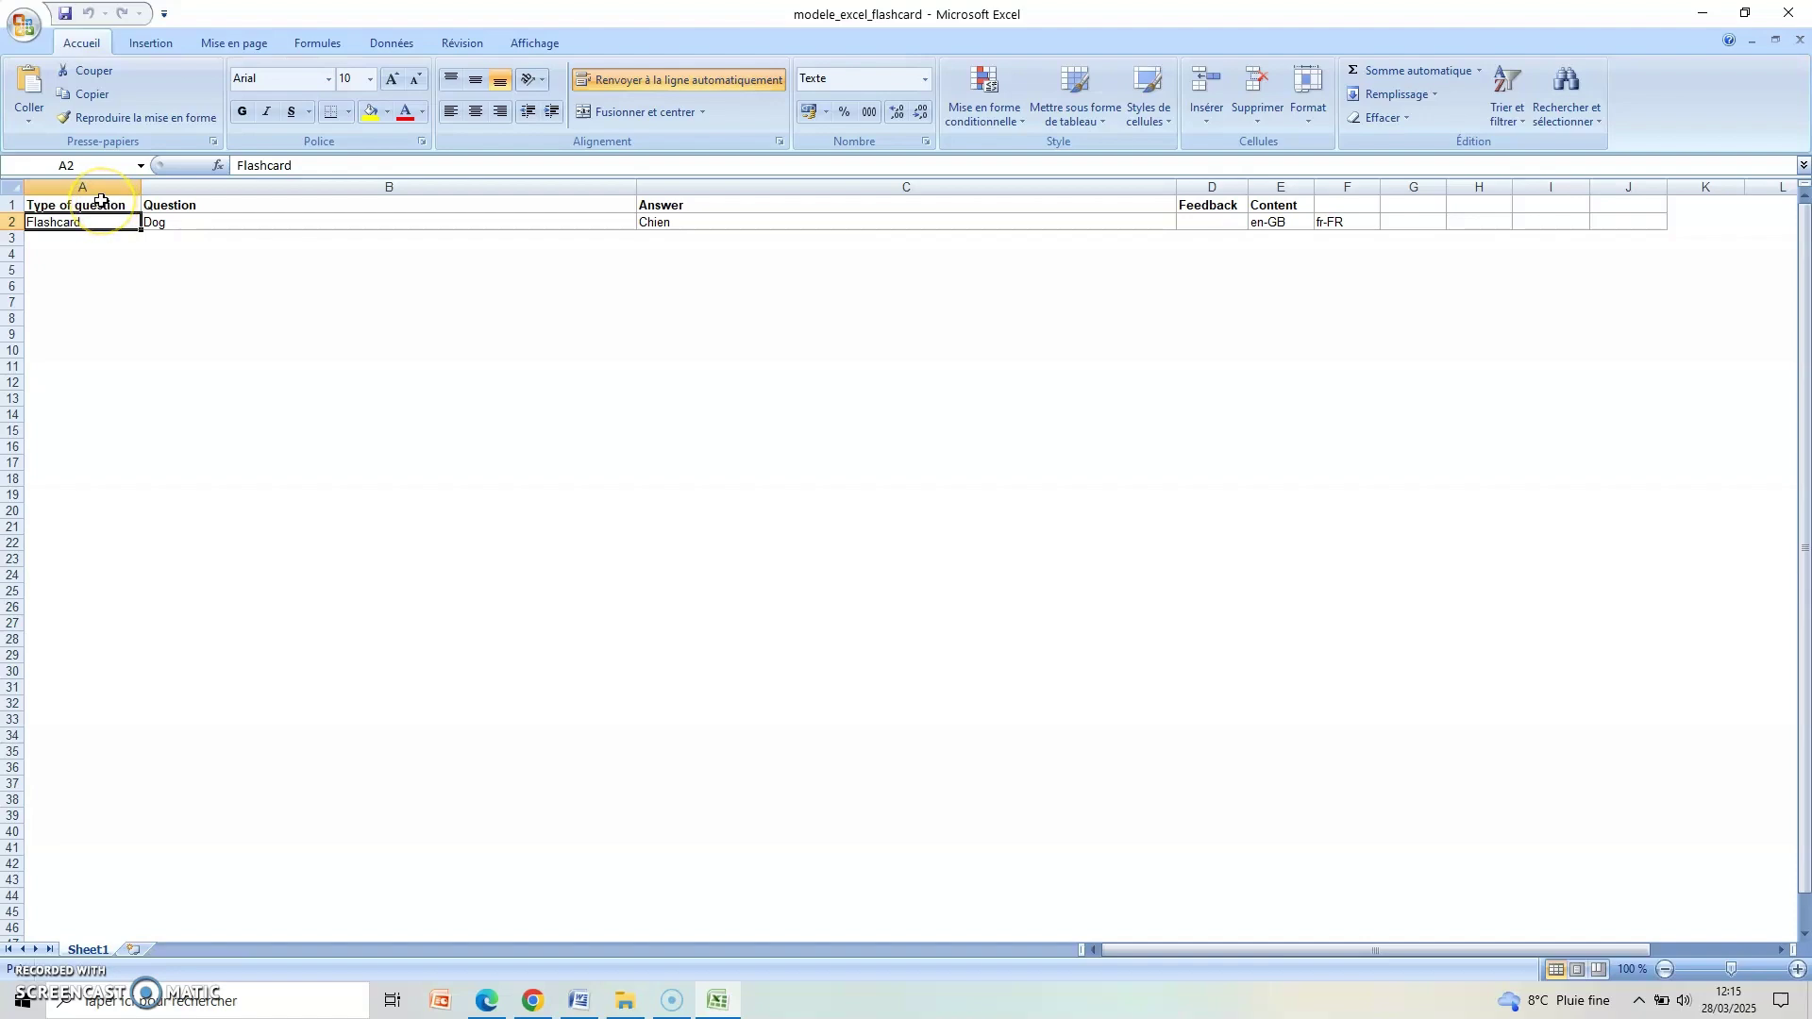
Examine the template's column headers and its example flashcard row, from question type and question to answer, feedback and content
left_click(82, 205)
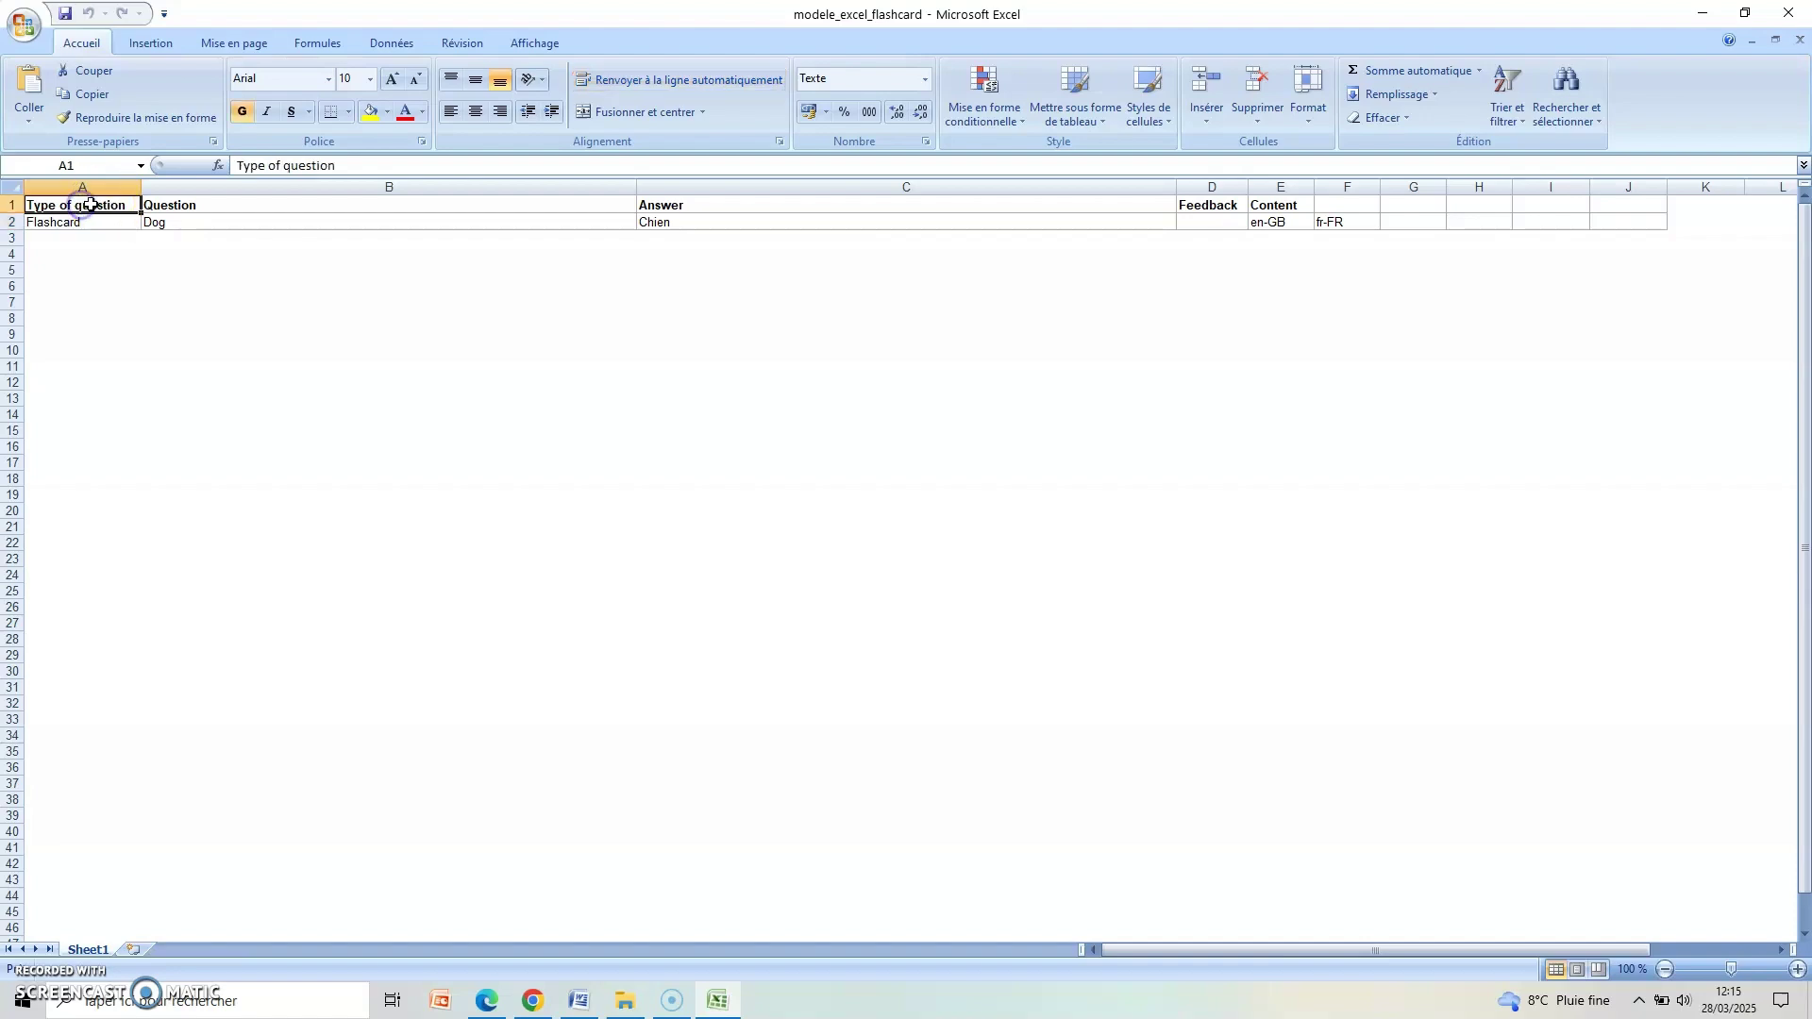
left_click(259, 198)
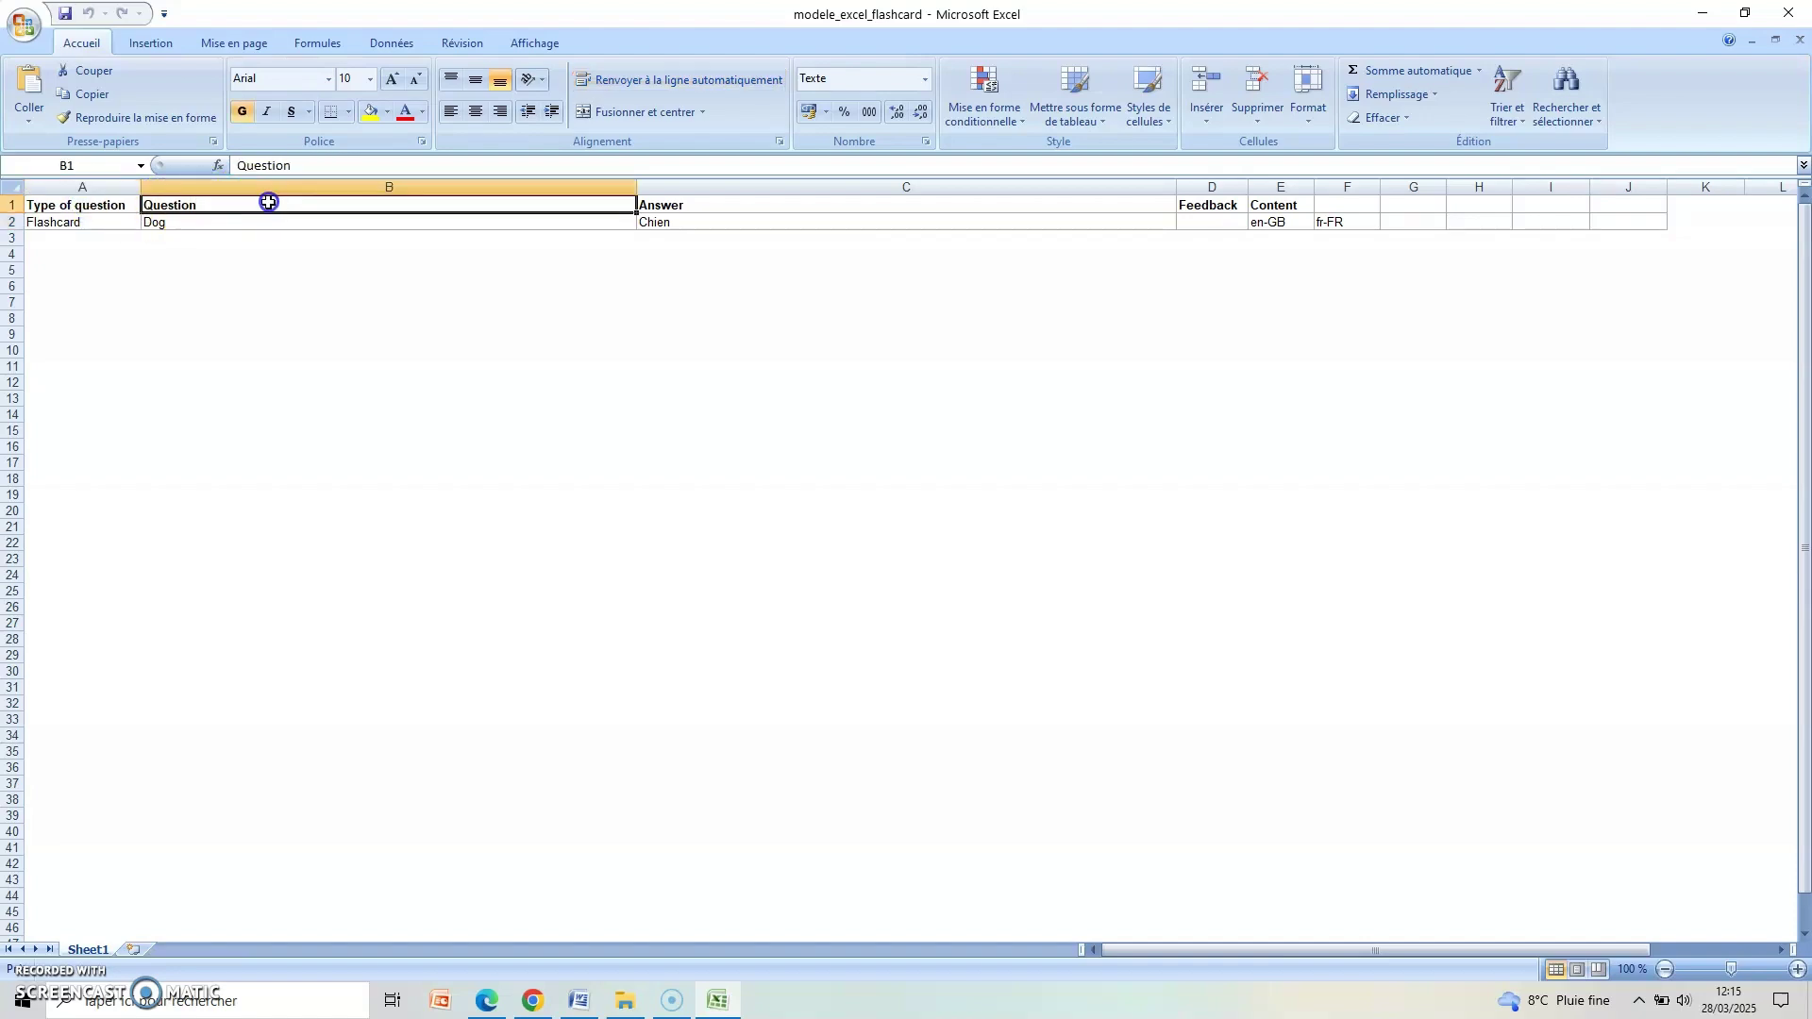
left_click(738, 203)
left_click(1129, 203)
left_click(1212, 206)
left_click(1270, 203)
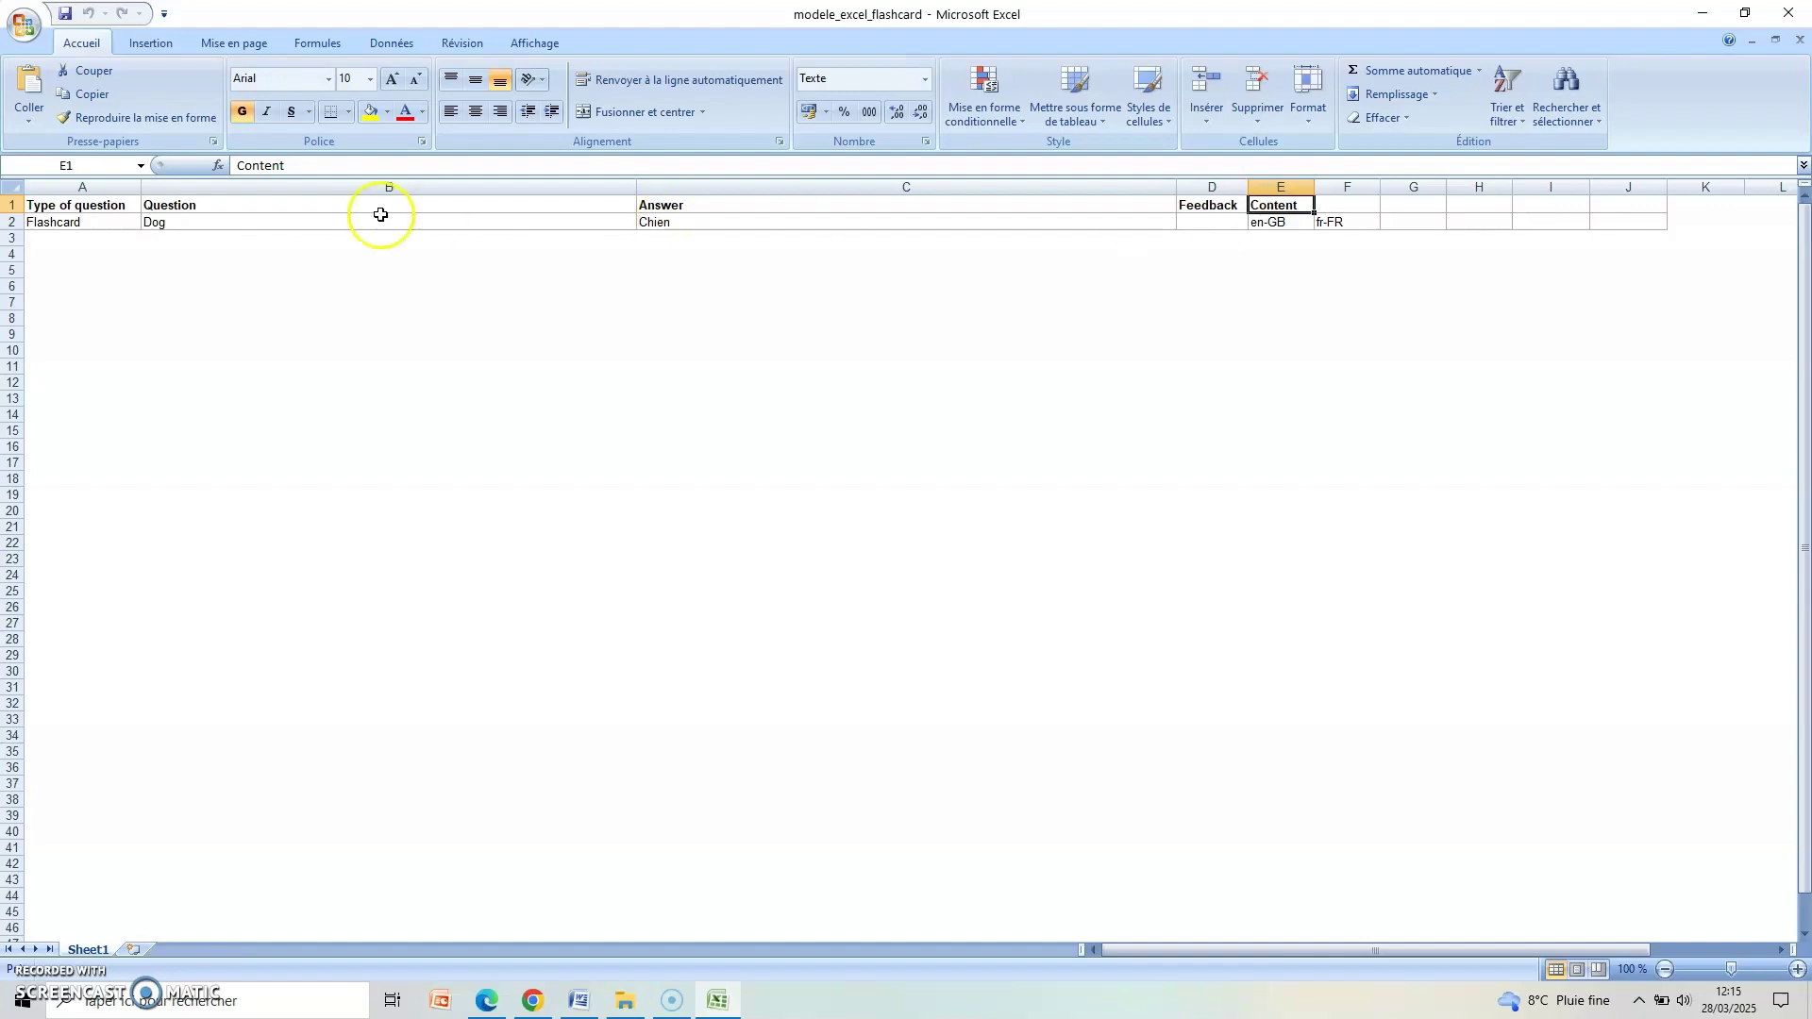
left_click(86, 226)
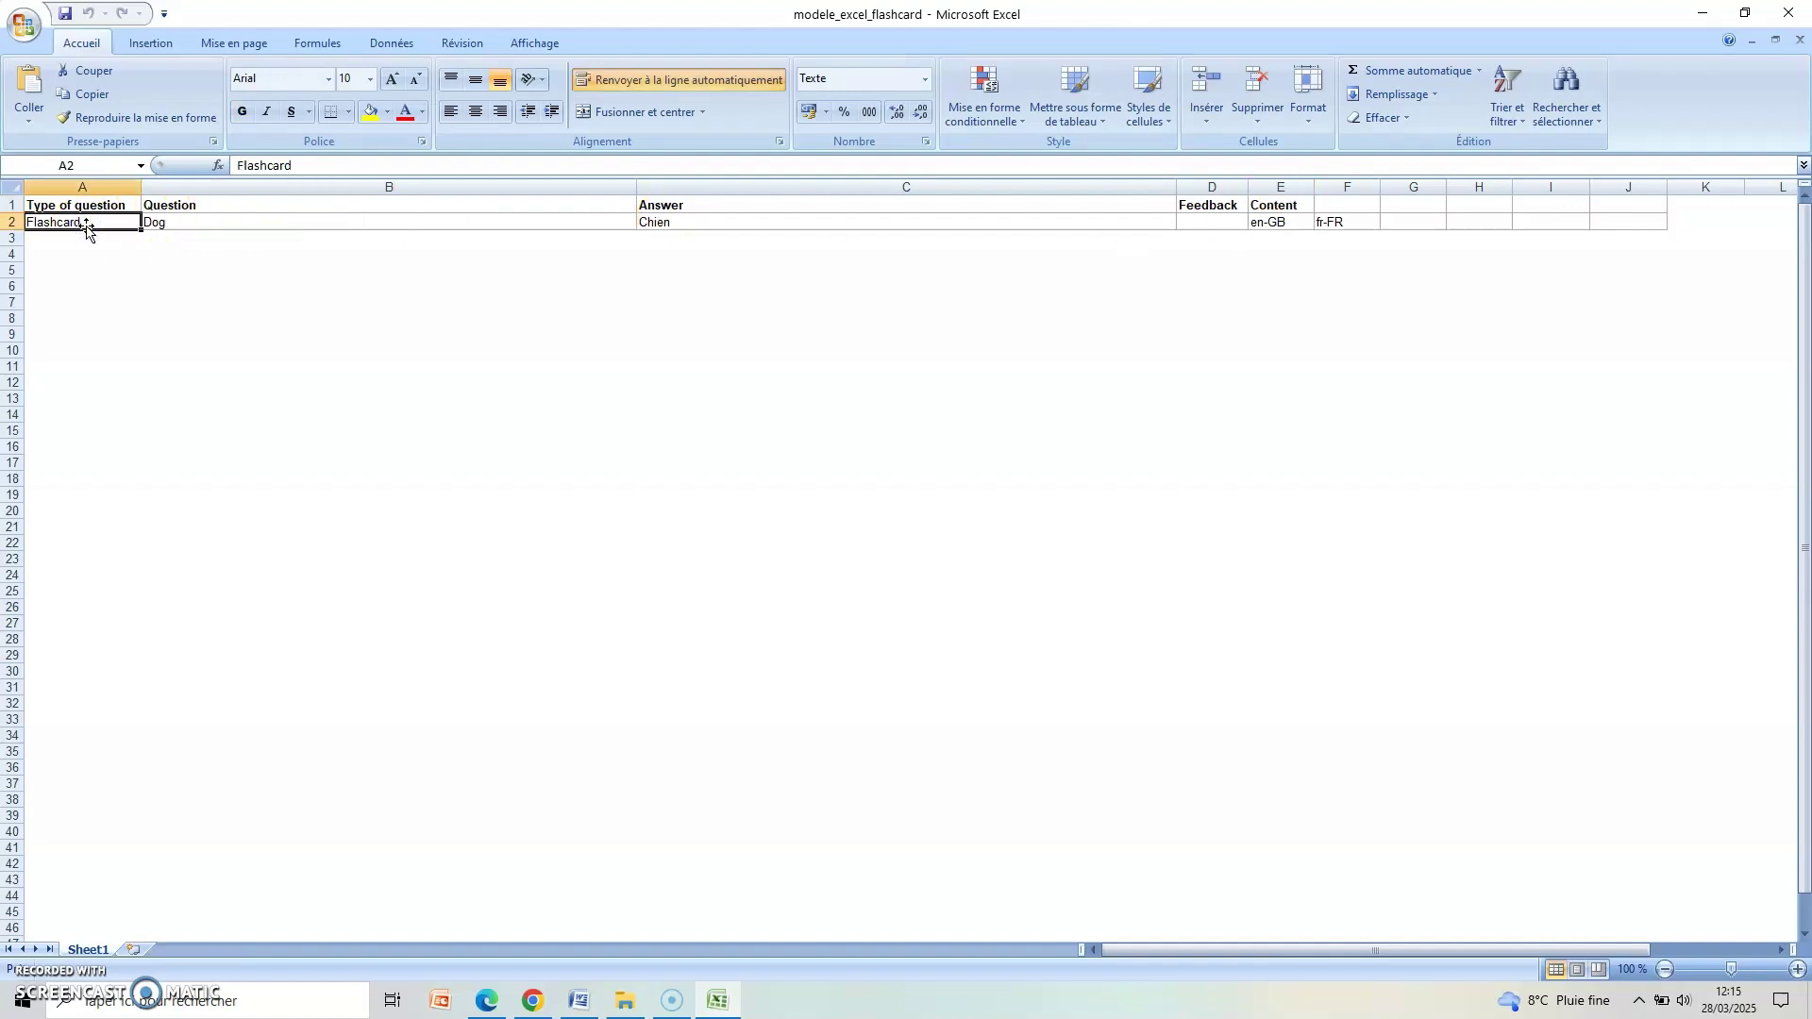
left_click(347, 224)
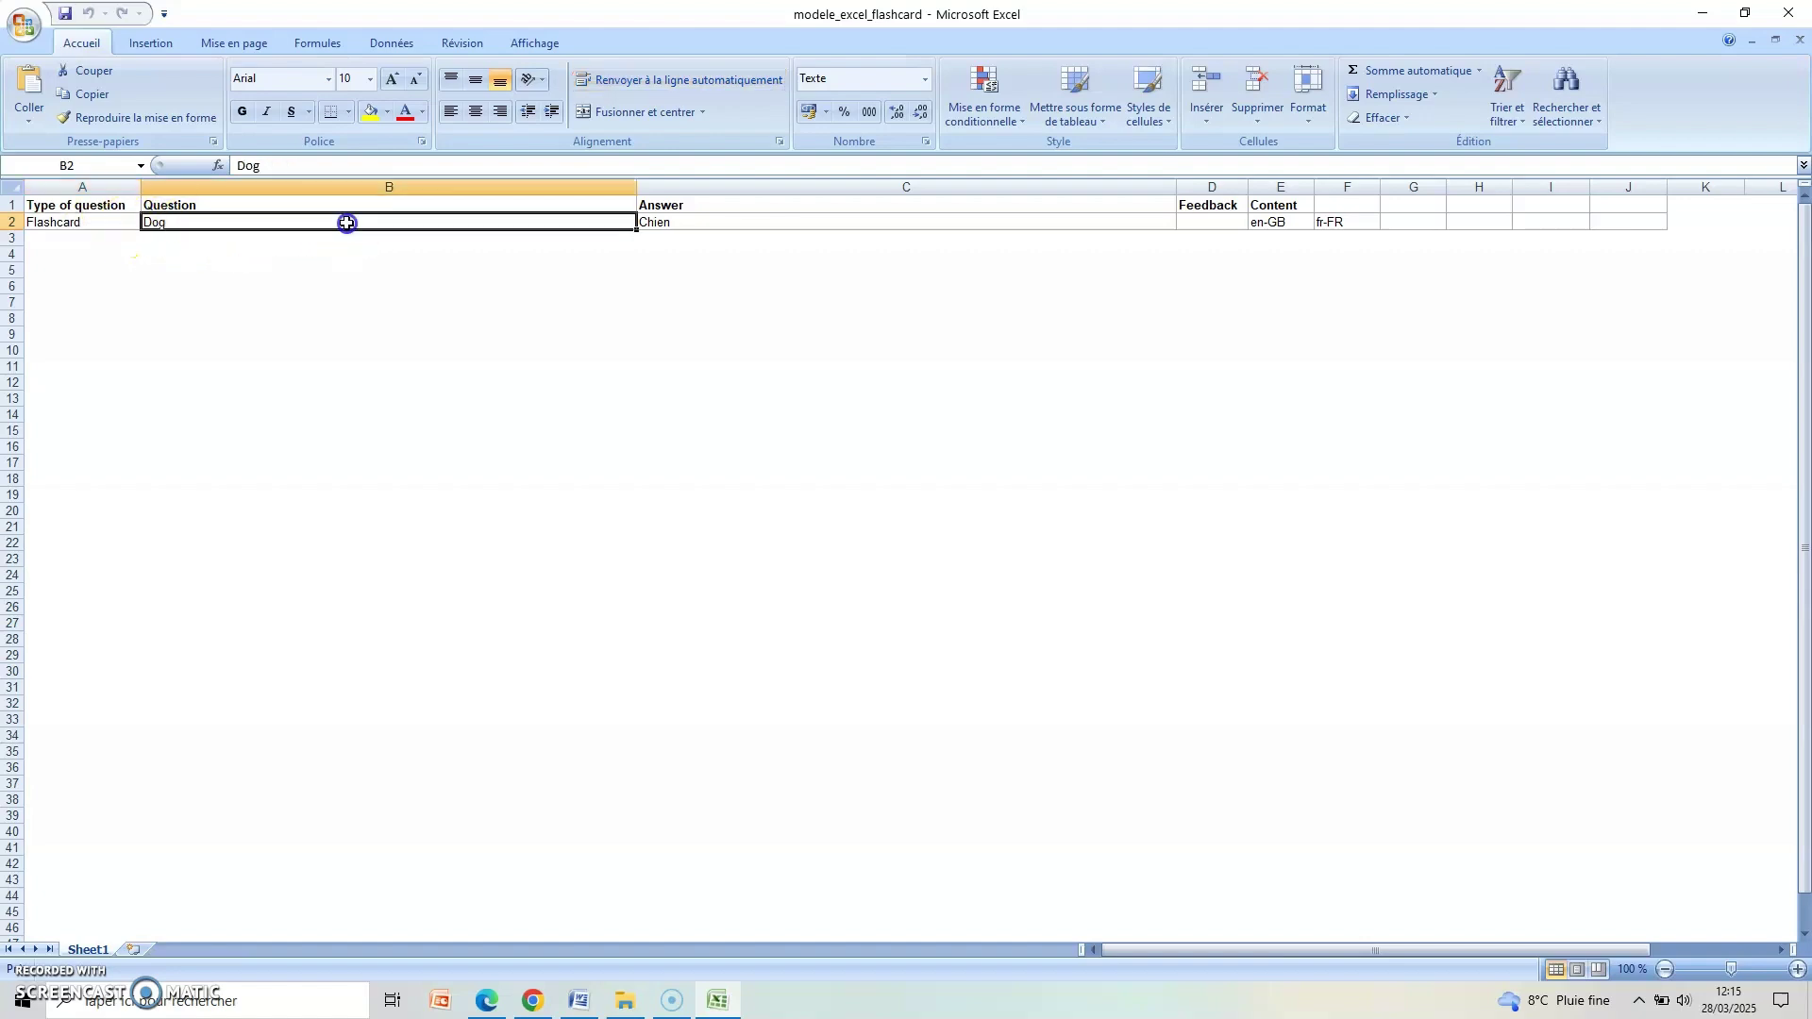
left_click(718, 227)
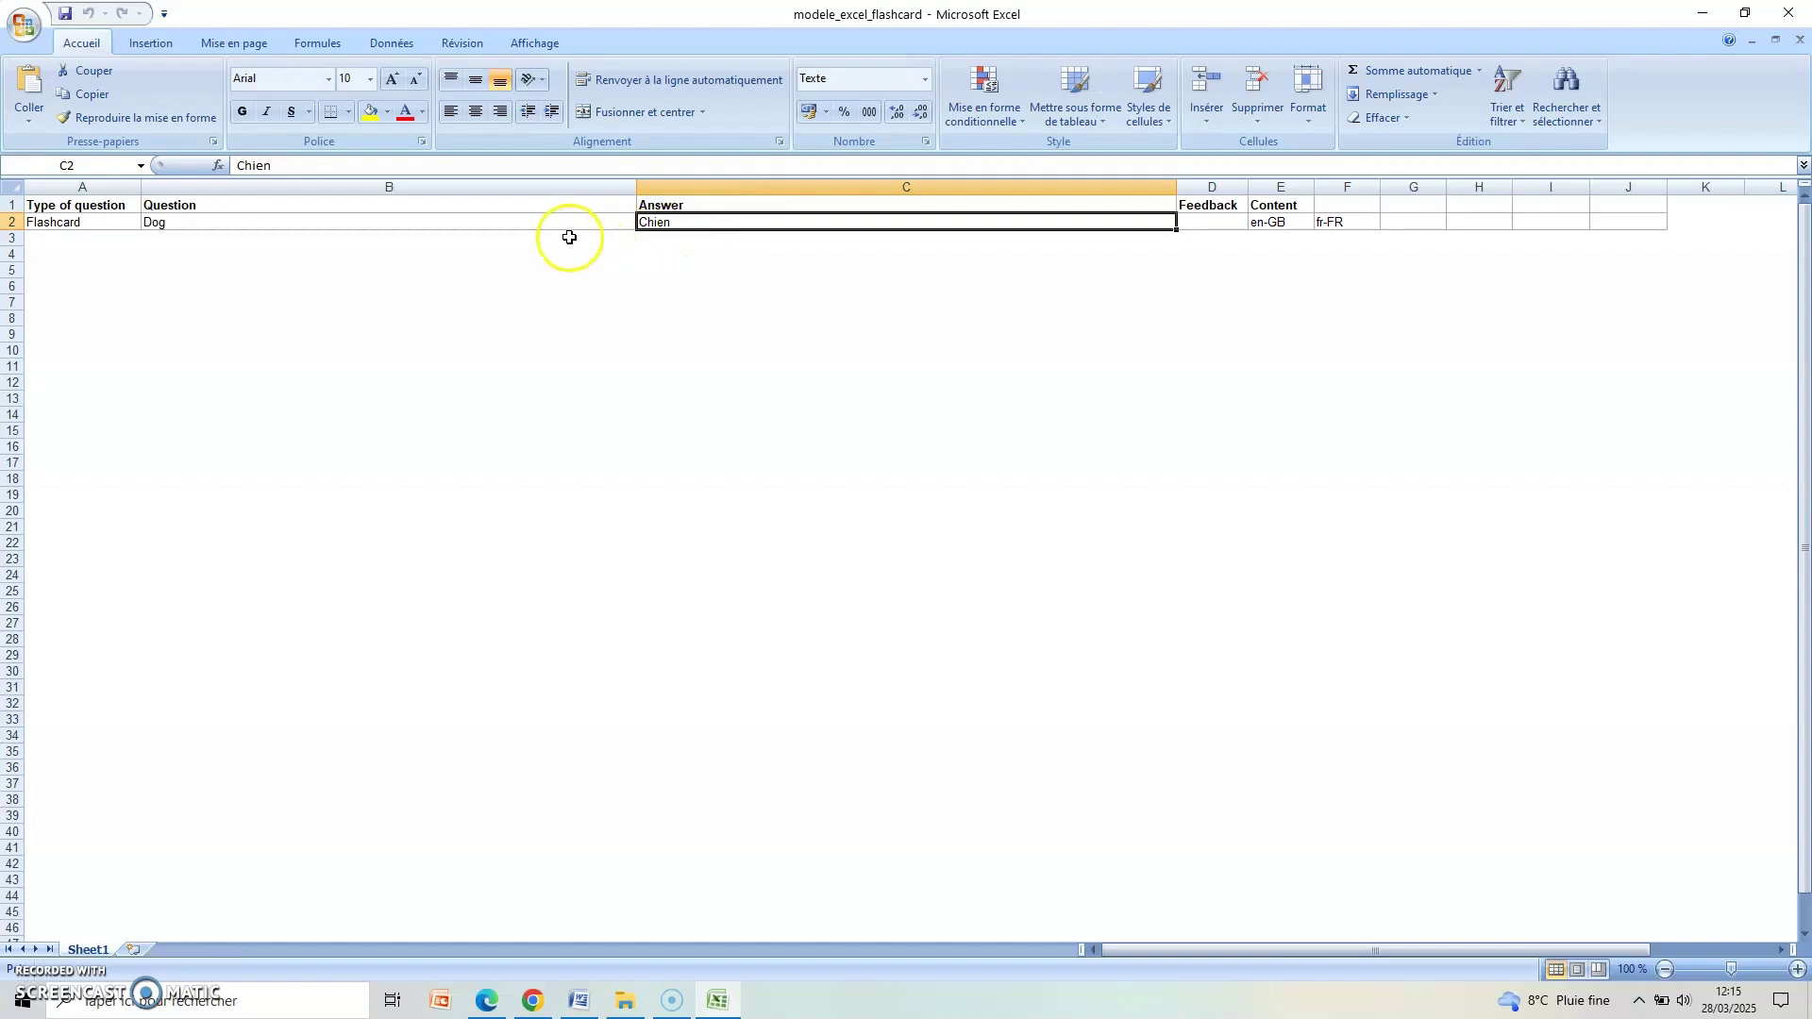
left_click(397, 226)
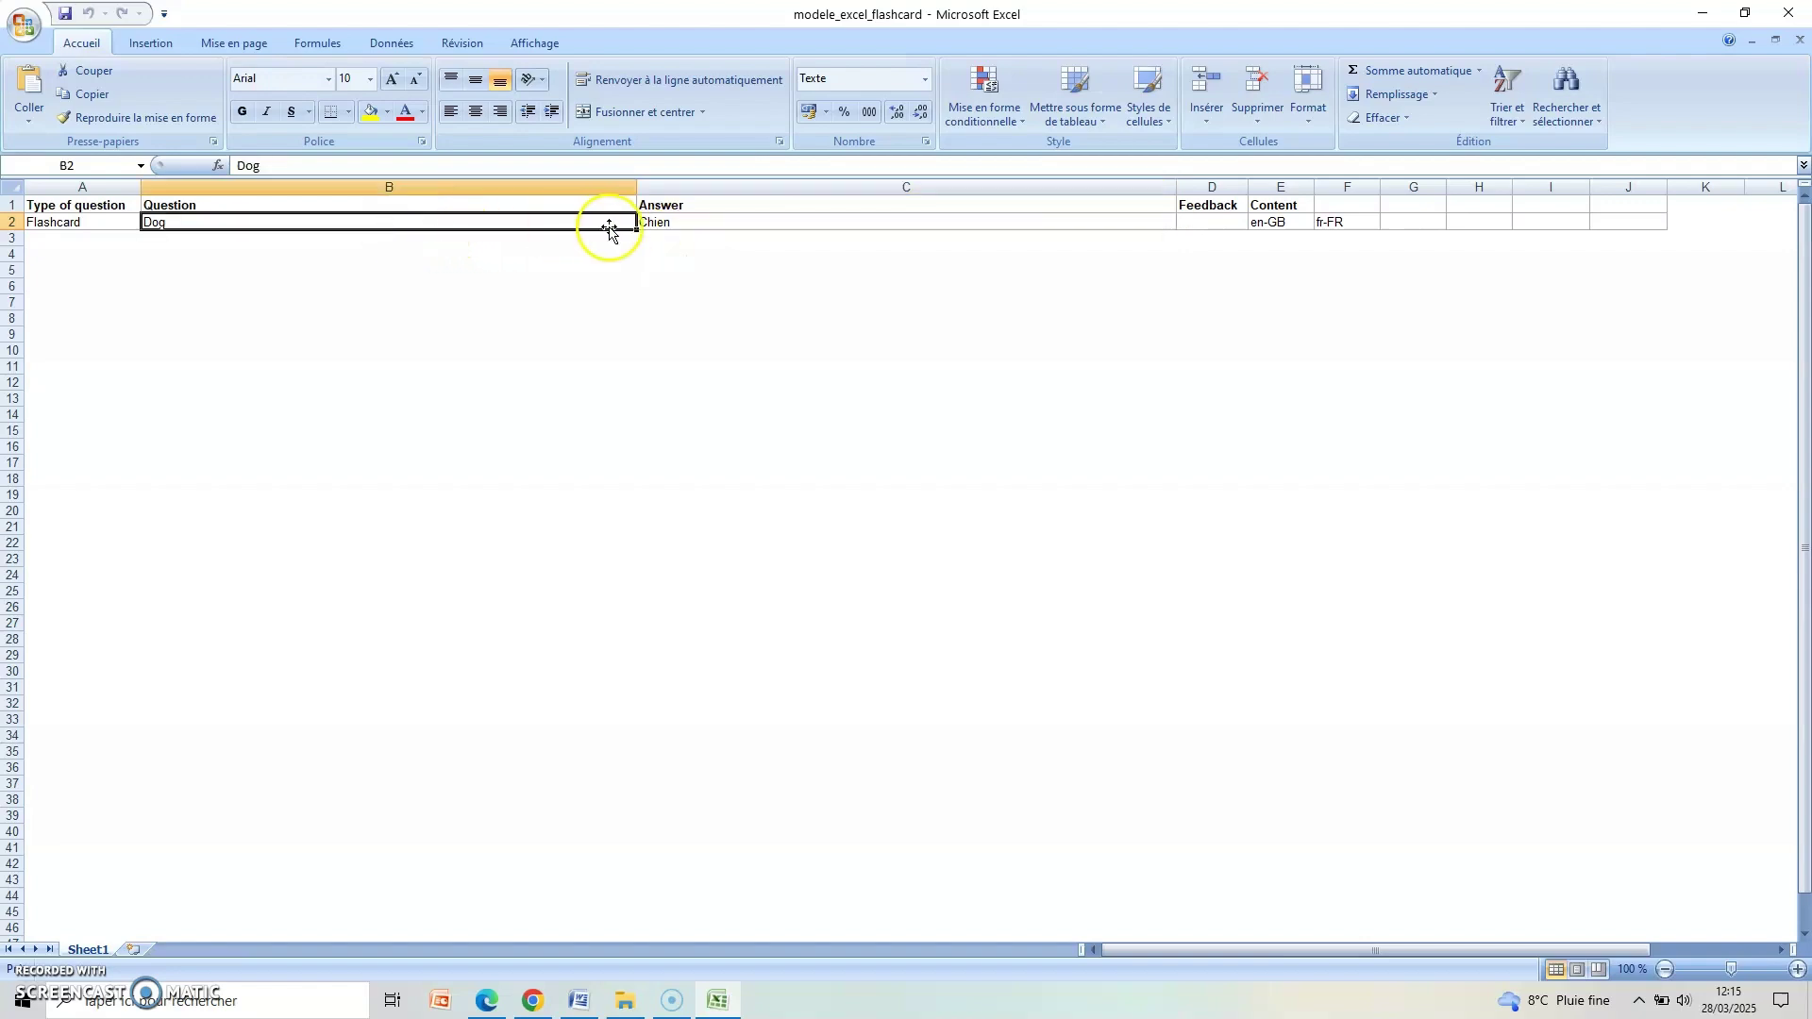
left_click(688, 225)
left_click(450, 227)
left_click(691, 226)
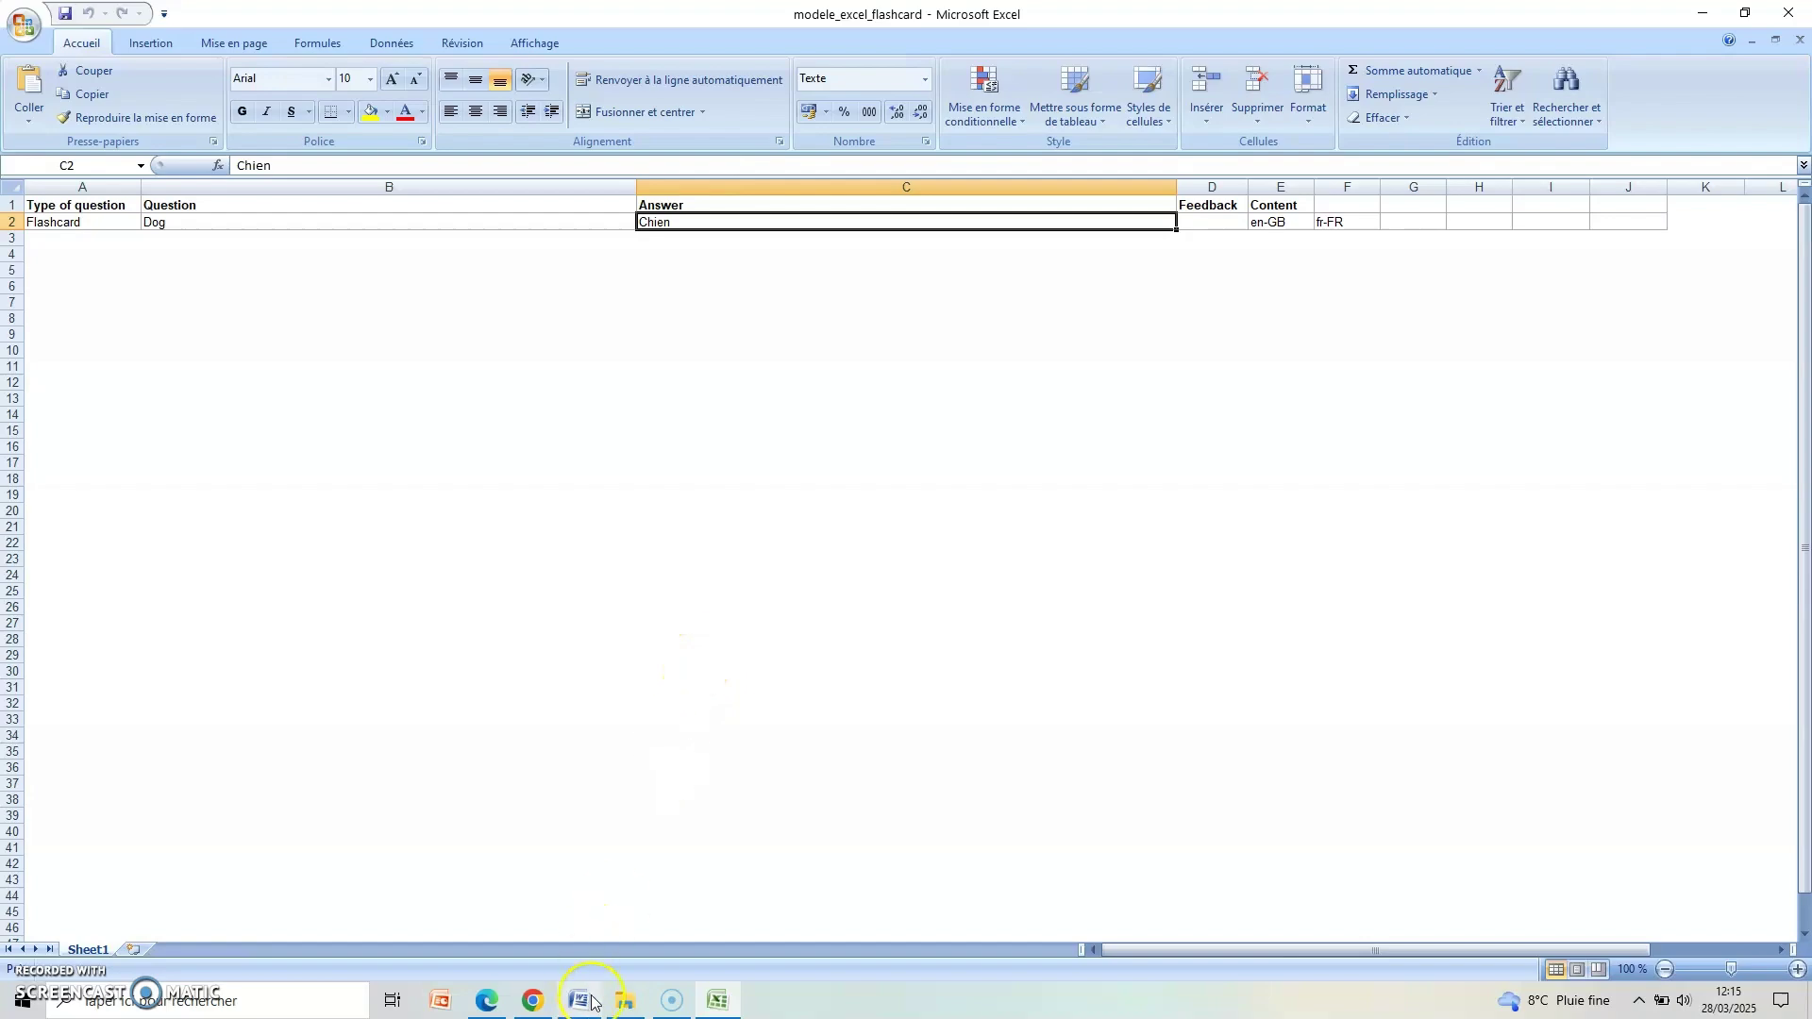
Copy all the questions from the Word document "exemple fiche mémo ensyme" into the template's Question column, starting at B2
left_click(622, 1001)
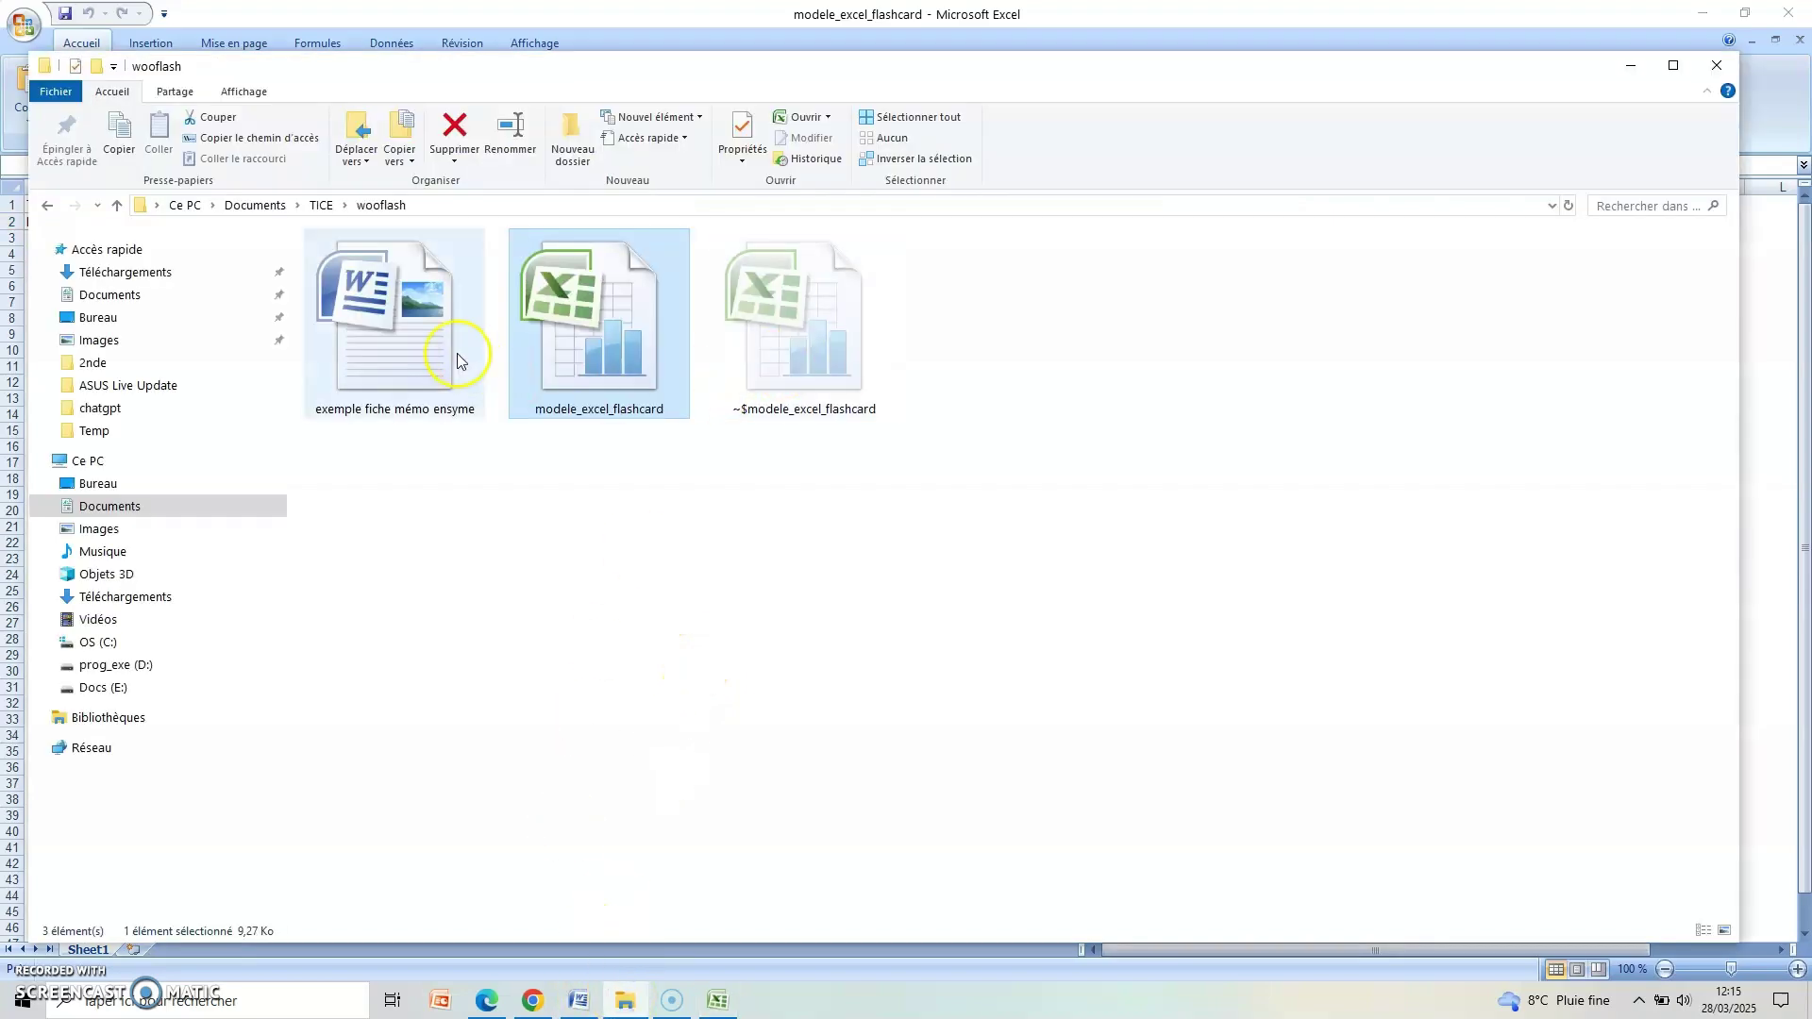
double_click(405, 353)
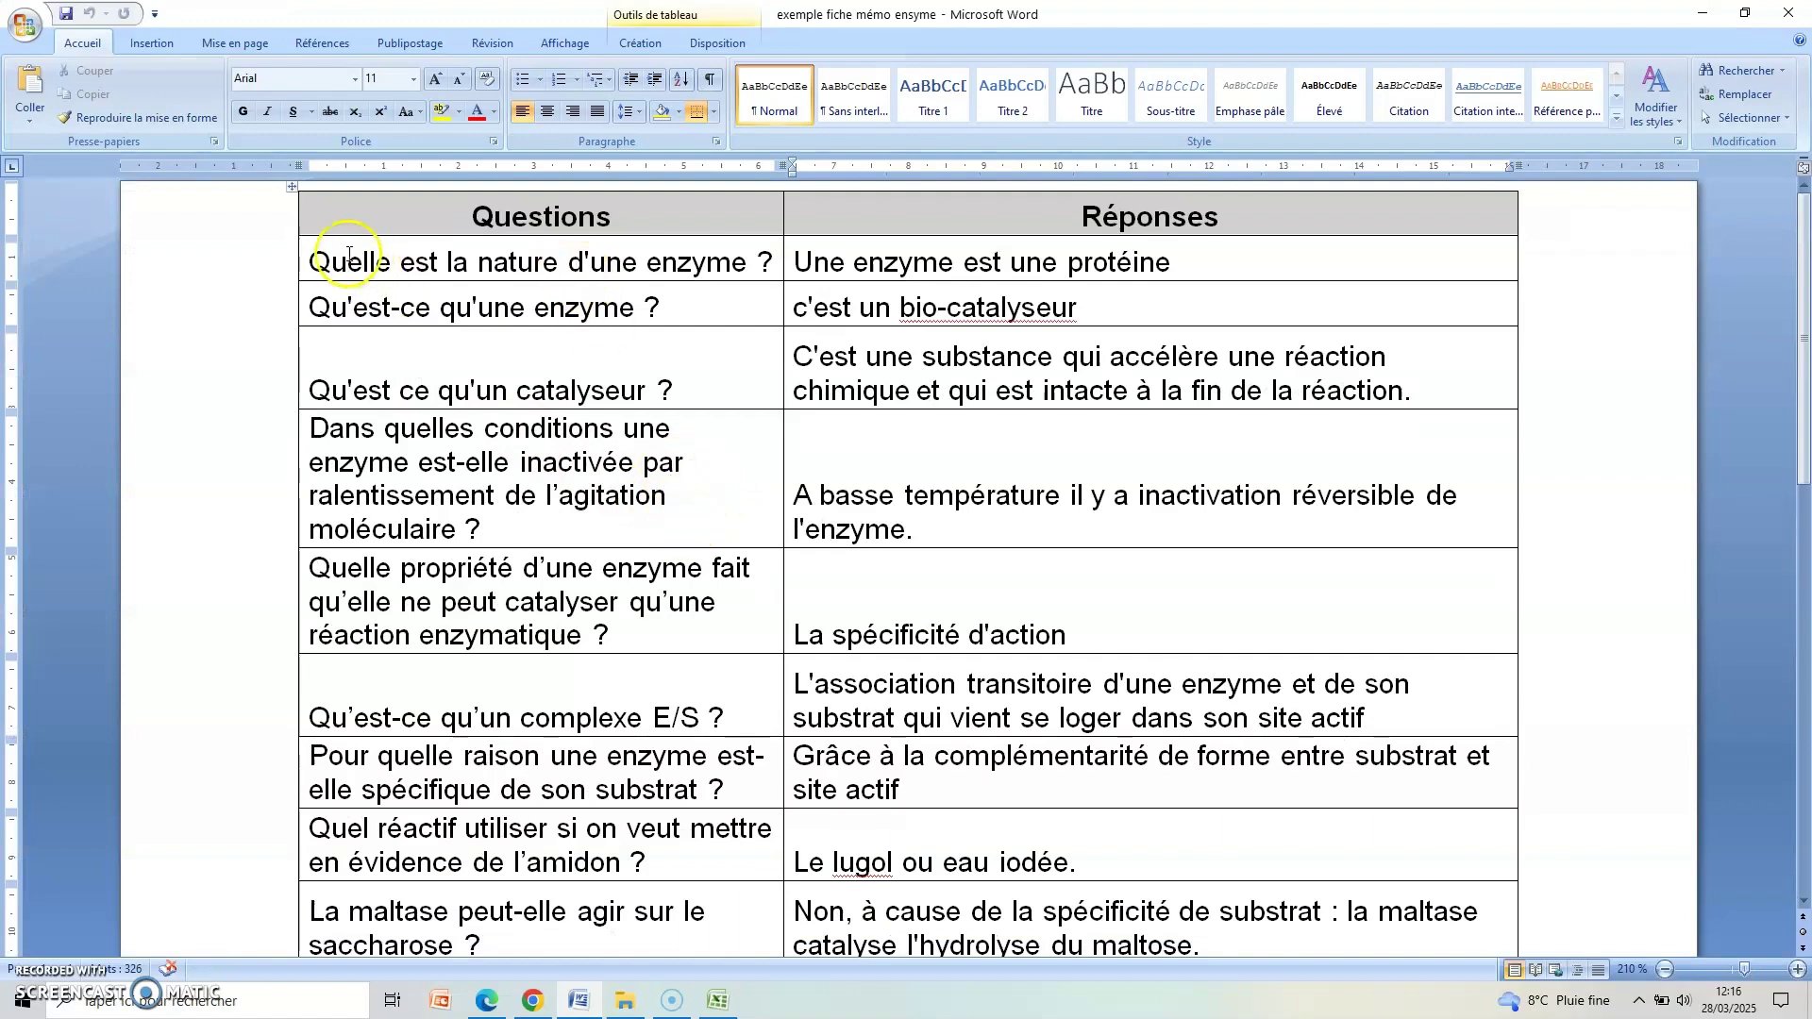
left_click_drag(312, 260, 646, 755)
scroll(508, 647, "down", 2)
scroll(576, 661, "down", 6)
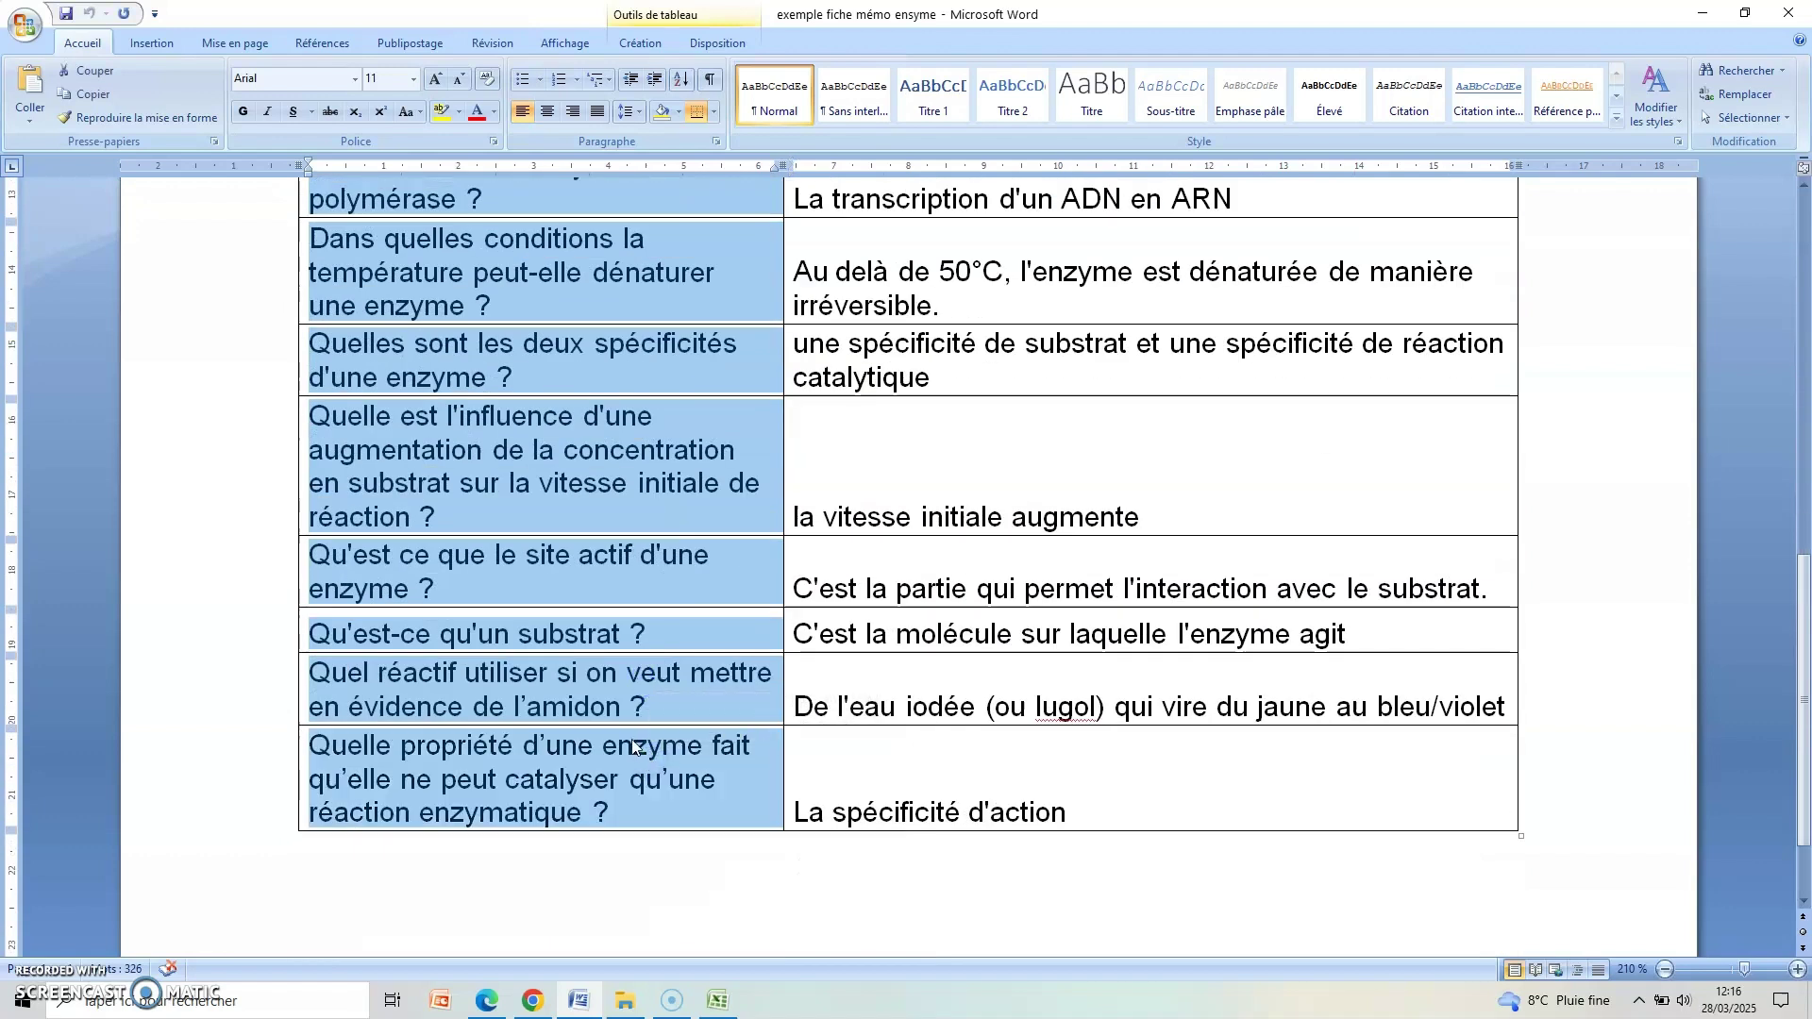
left_click(717, 1000)
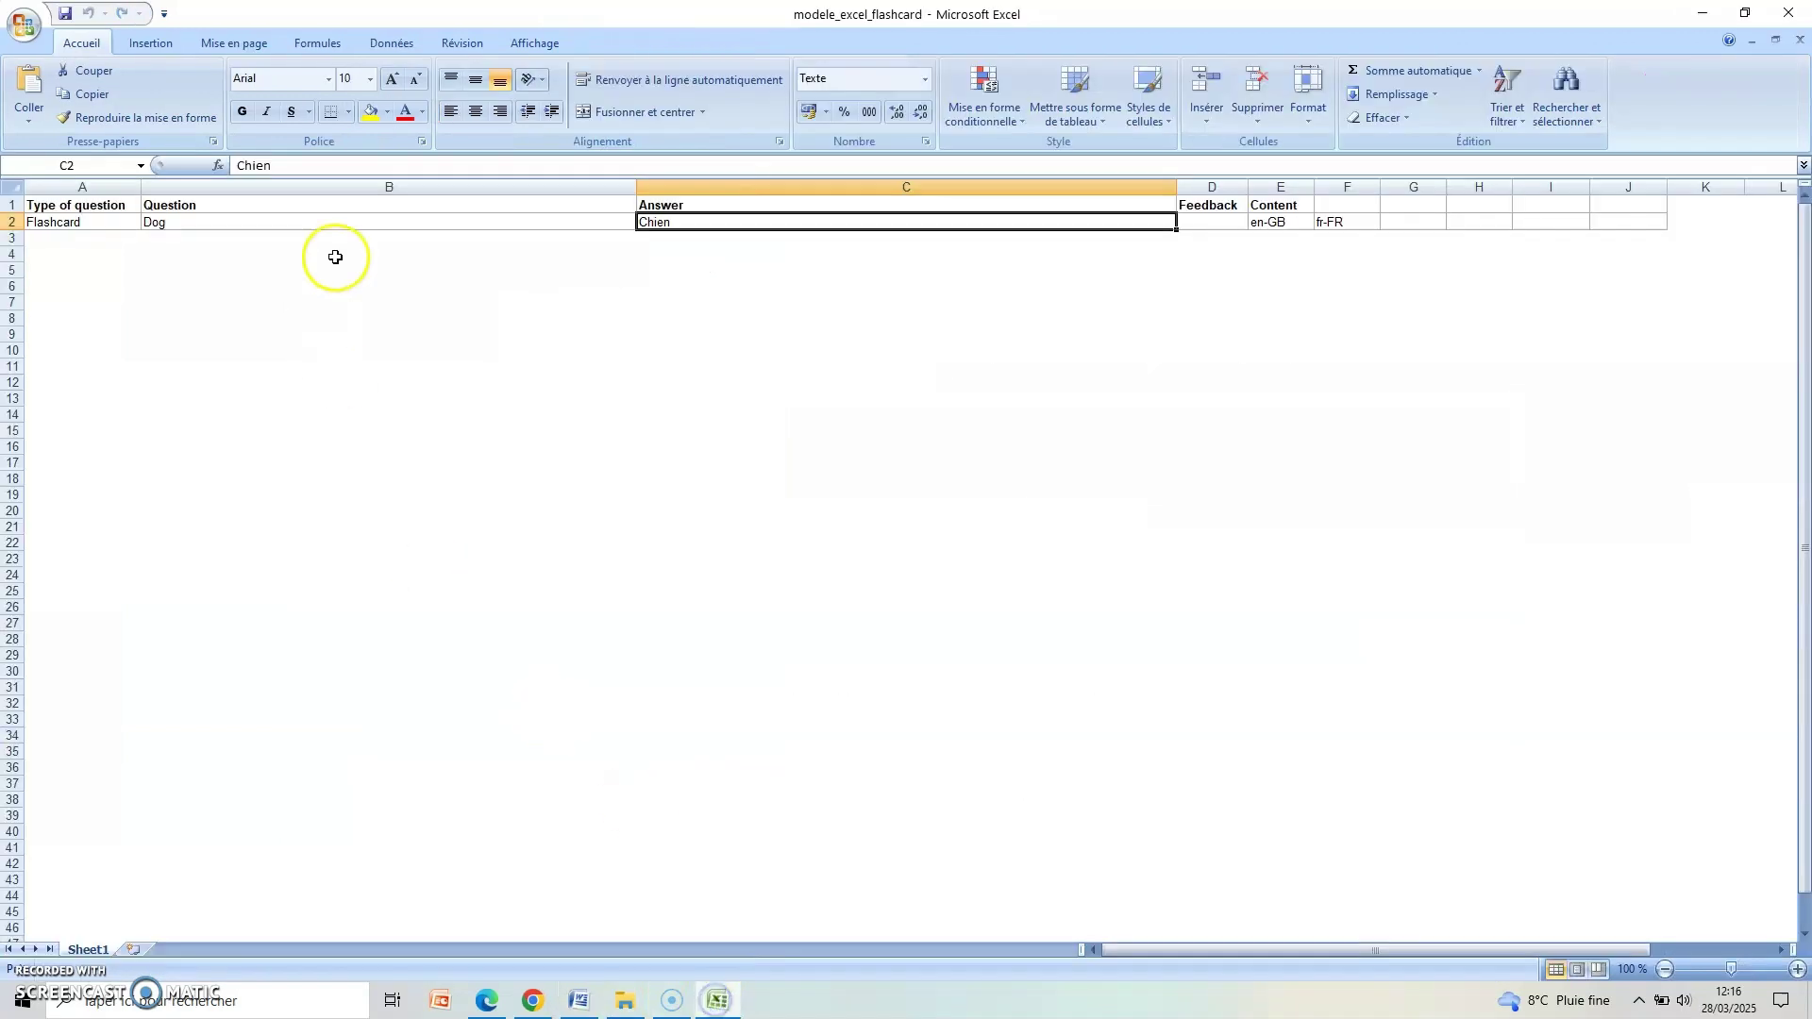
left_click(326, 225)
key("ctrl+v")
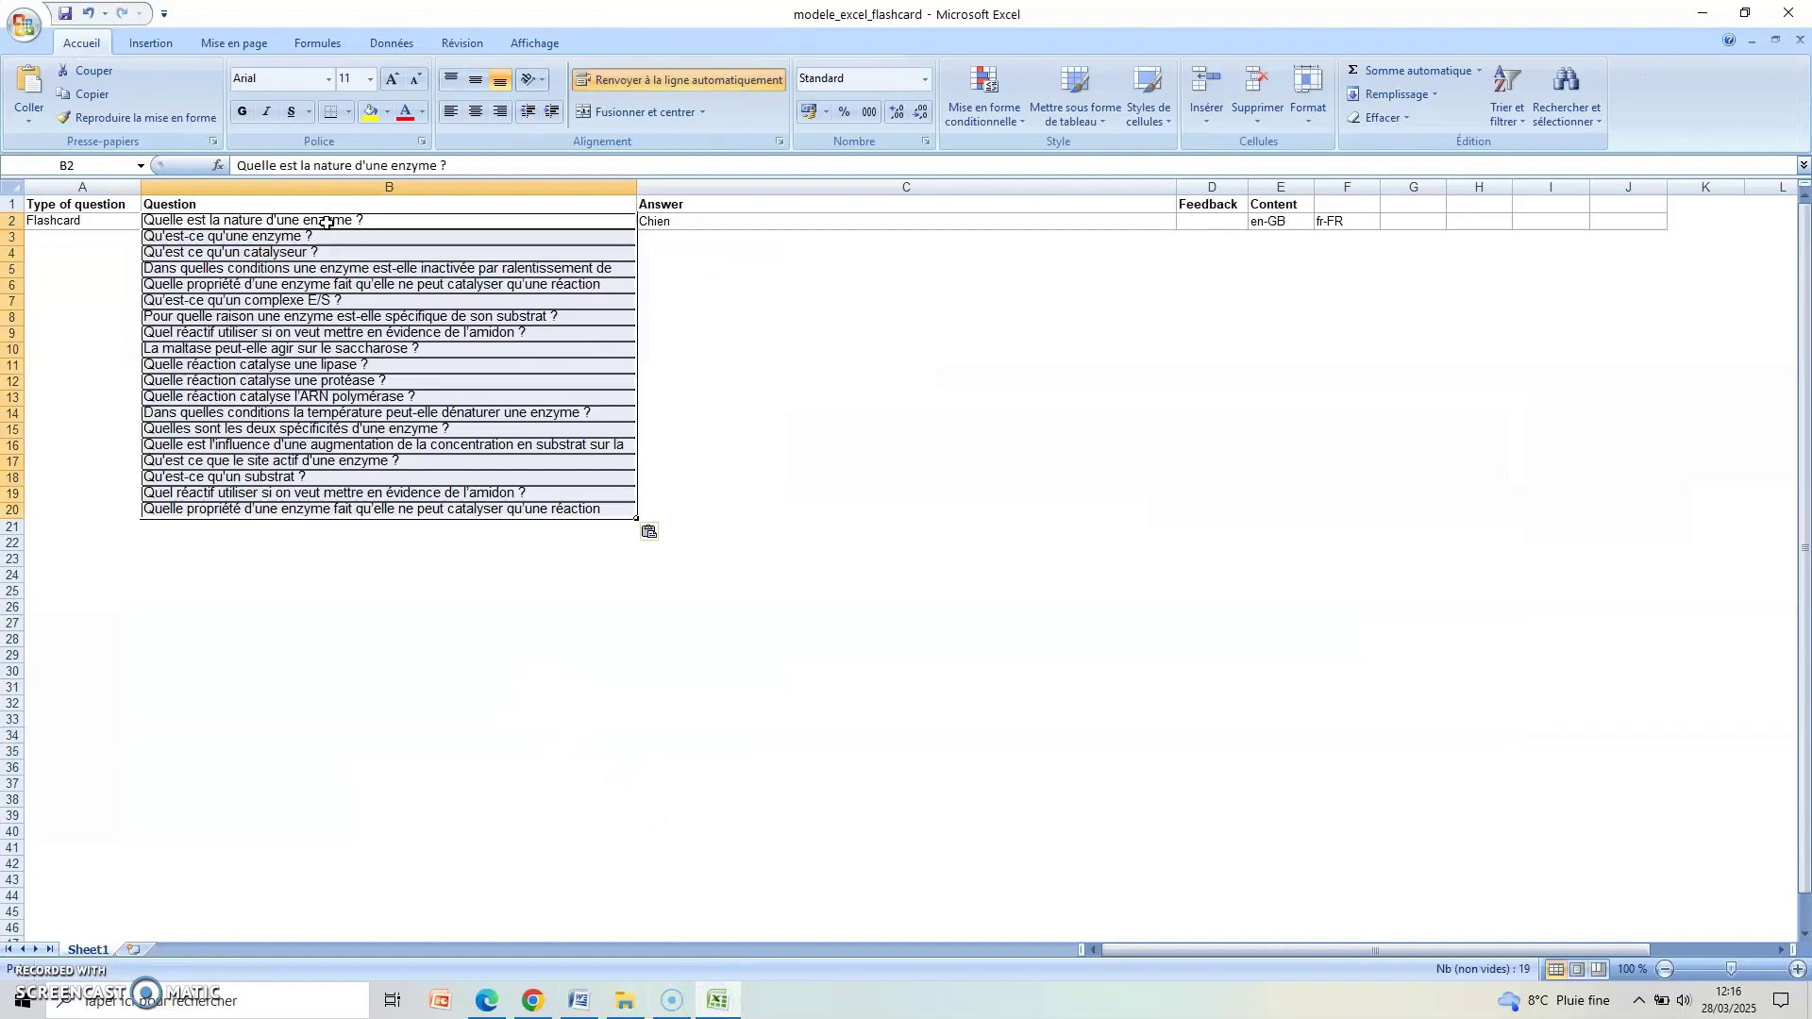
Switch back to the Word document and return to the start of its questions and answers table
left_click(579, 1001)
scroll(940, 409, "up", 10)
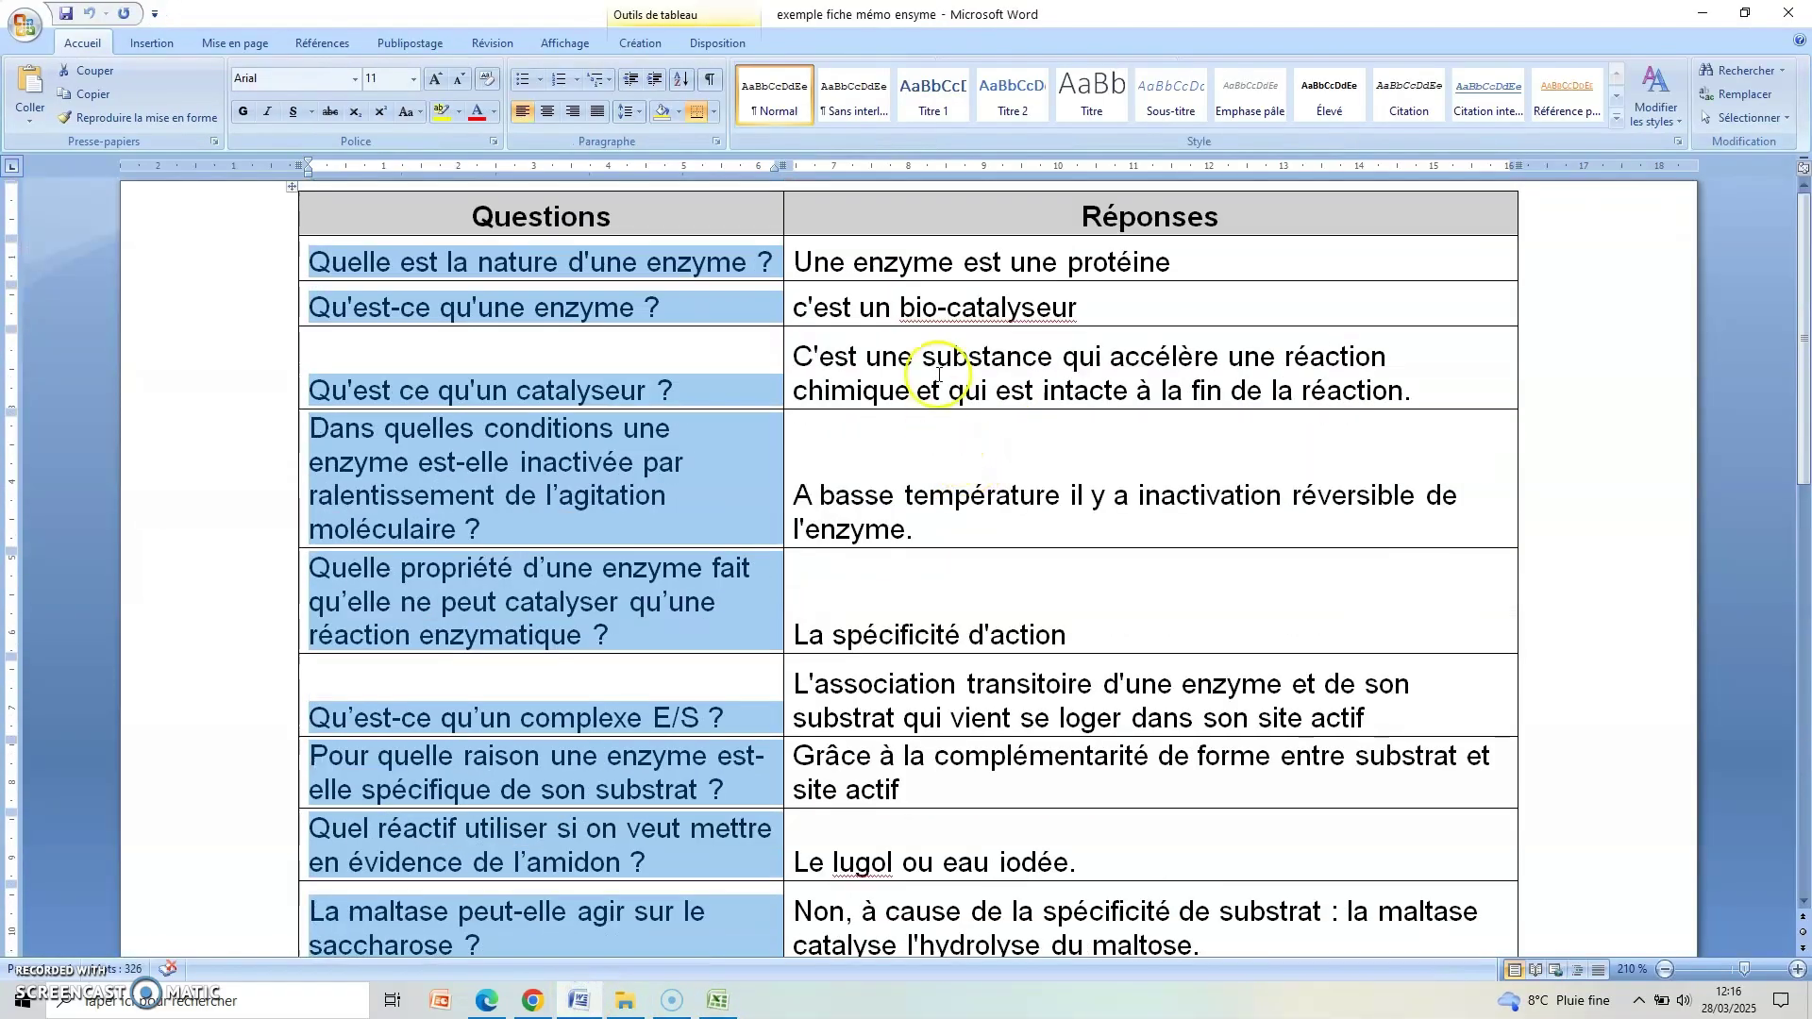
left_click_drag(798, 264, 1106, 746)
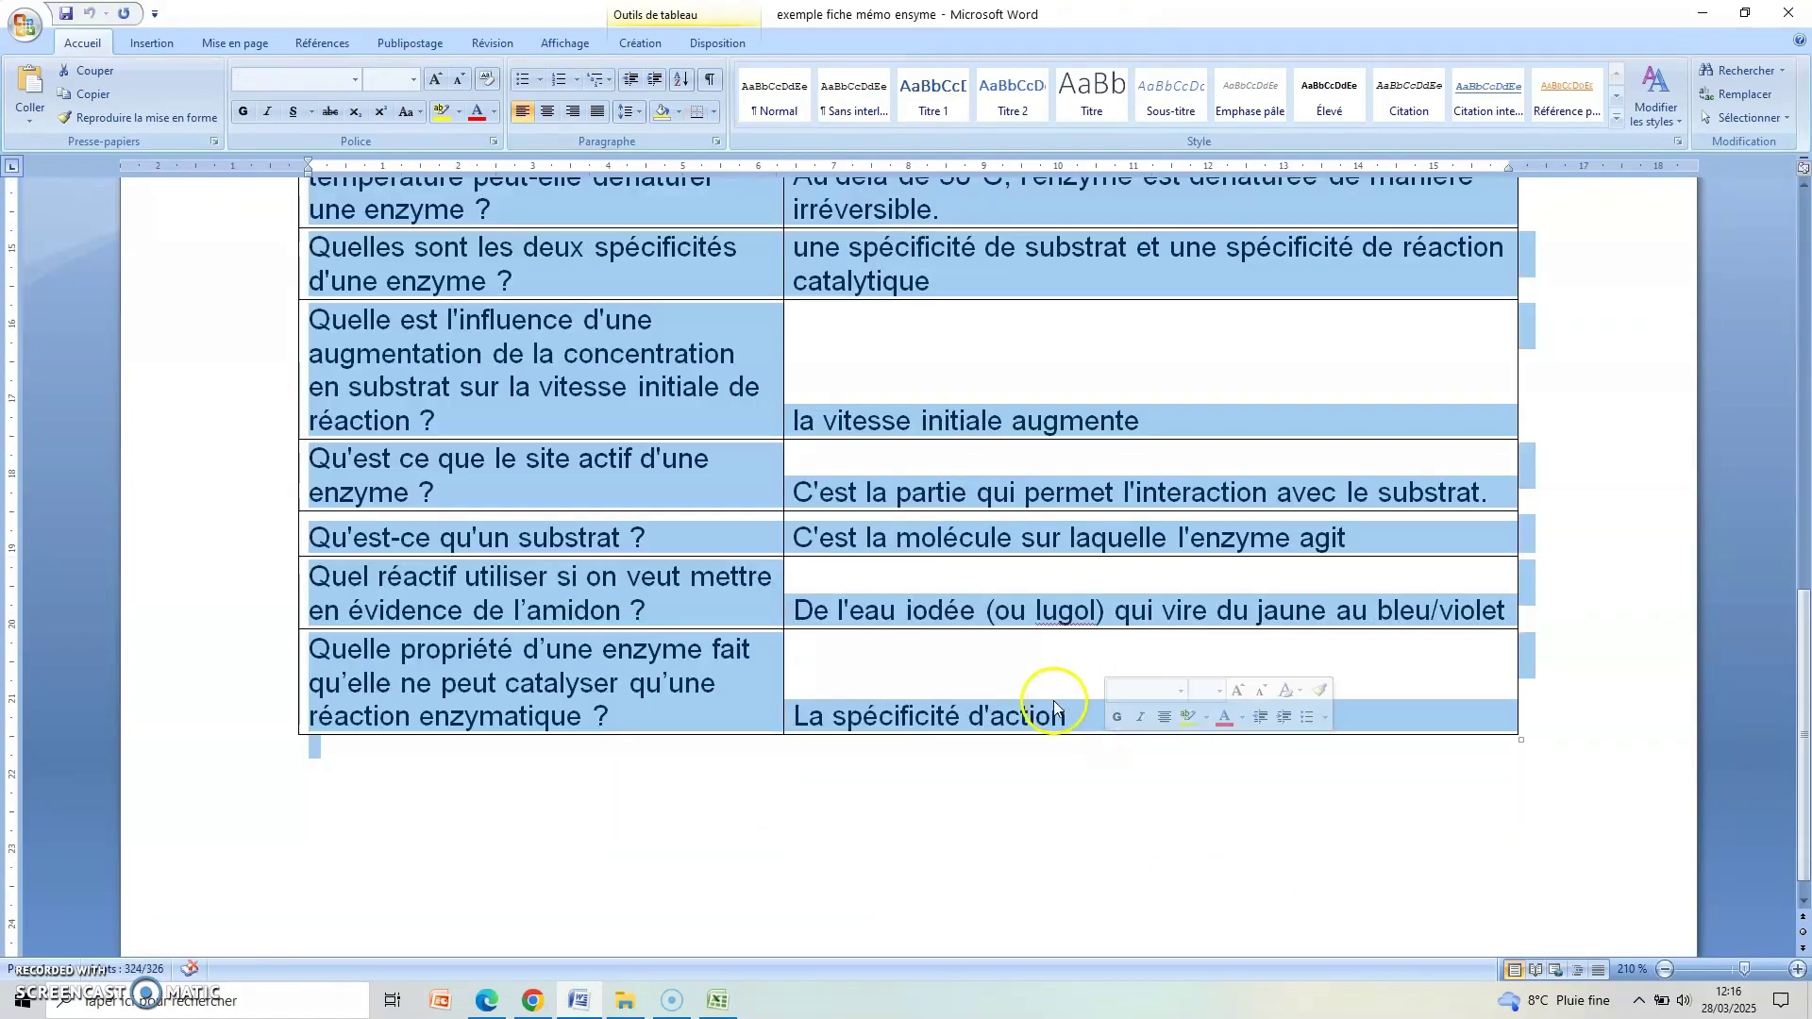
scroll(1056, 699, "up", 10)
left_click(1056, 631)
left_click_drag(797, 247, 963, 434)
Copy all the answers from the Word table's Réponses column into the Excel template's Answer column, starting at C2
scroll(1057, 654, "down", 1)
scroll(1056, 654, "down", 6)
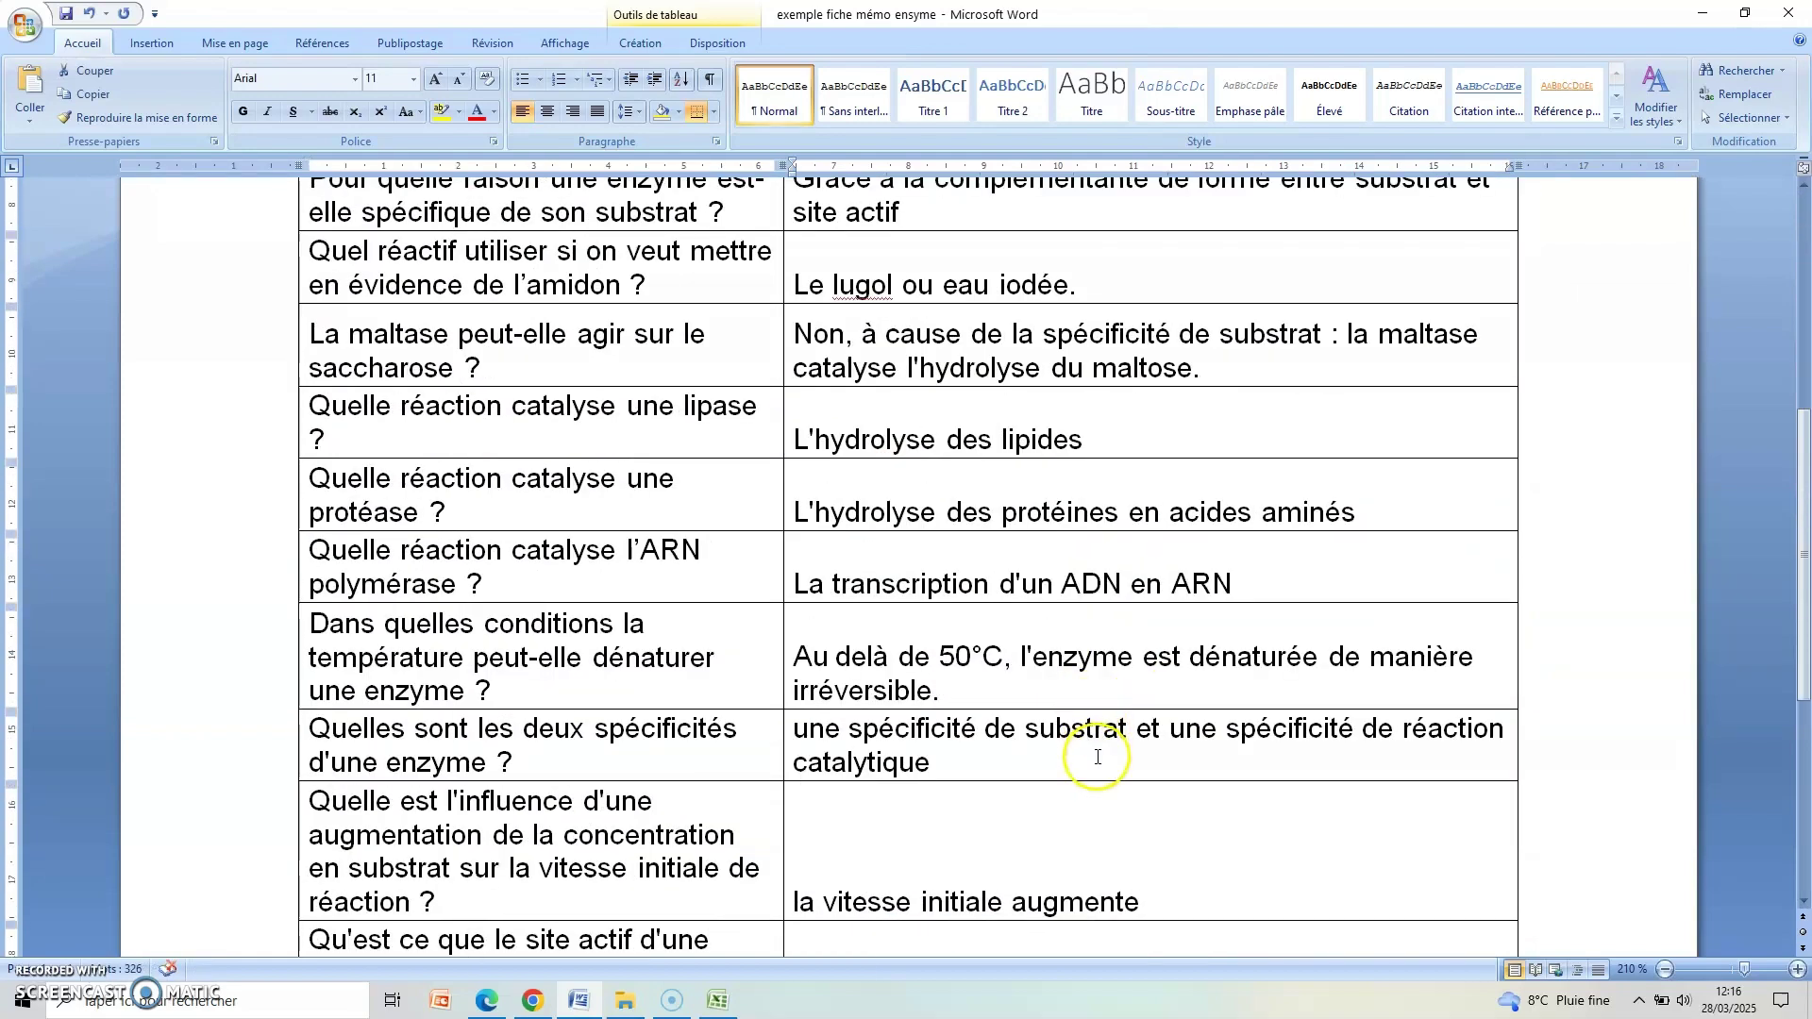
scroll(1109, 716, "down", 5)
left_click_drag(1109, 716, 884, 271)
scroll(1043, 501, "up", 10)
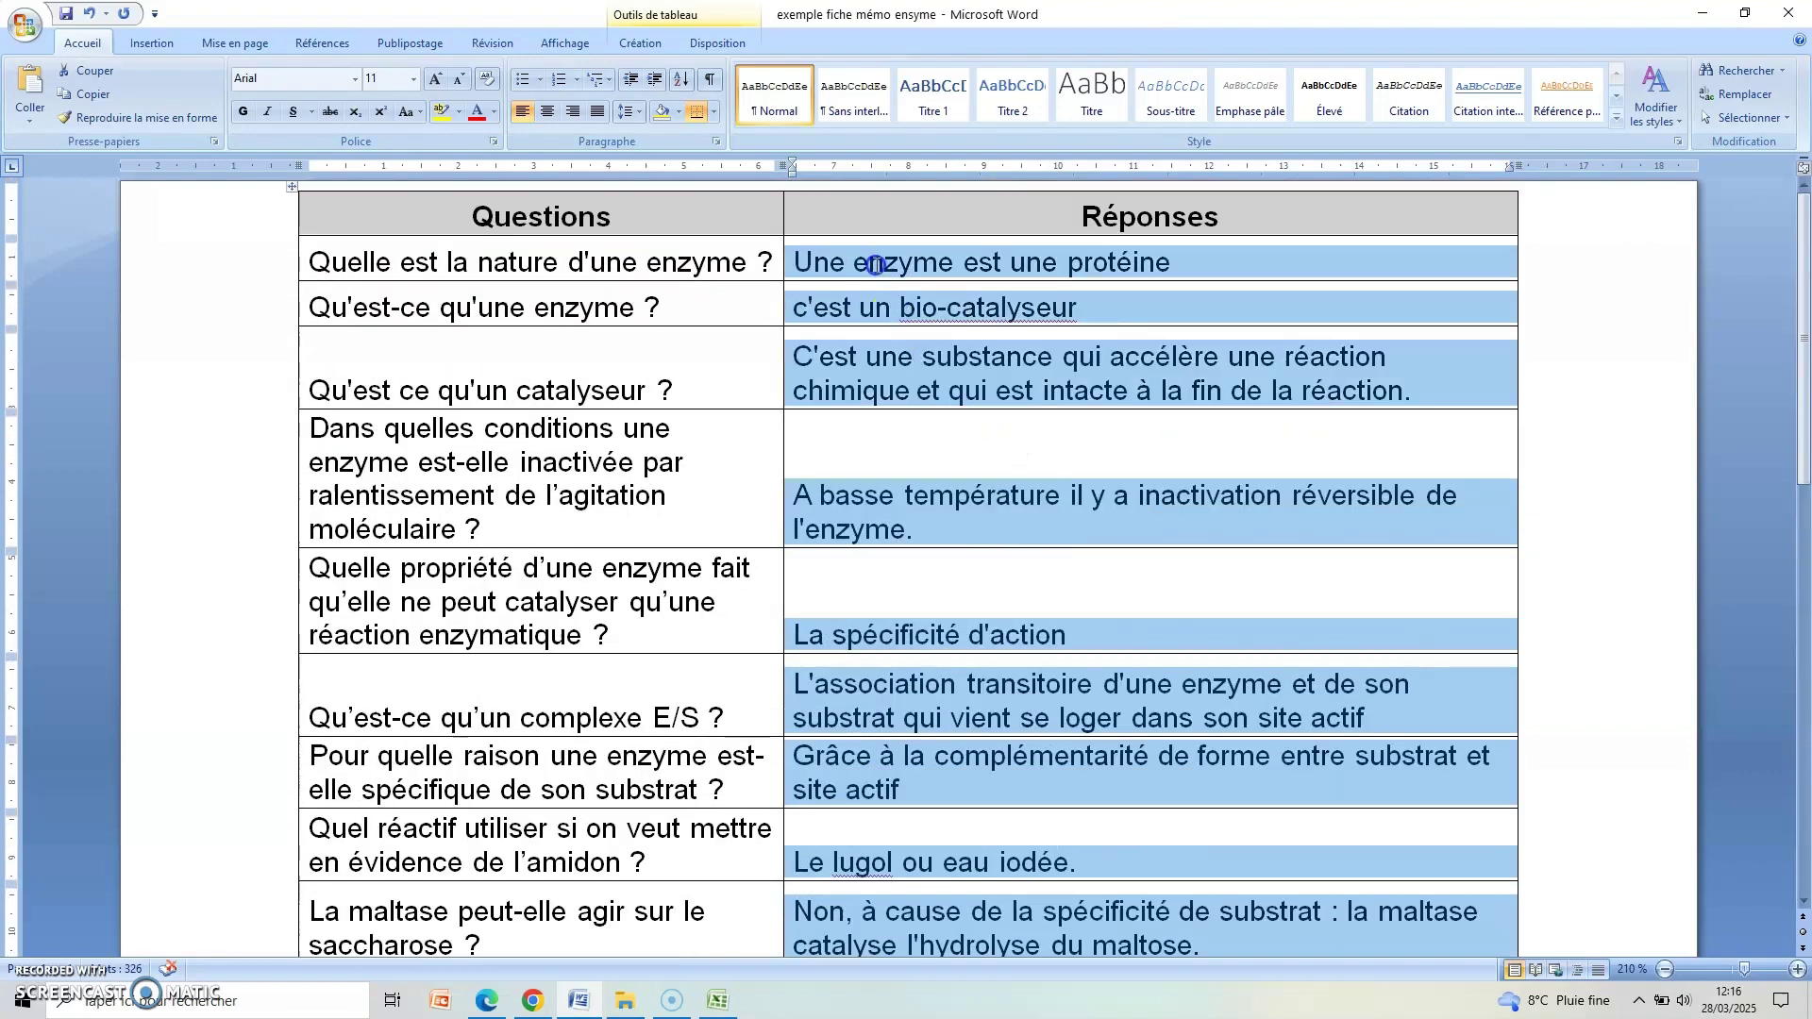
left_click(909, 404)
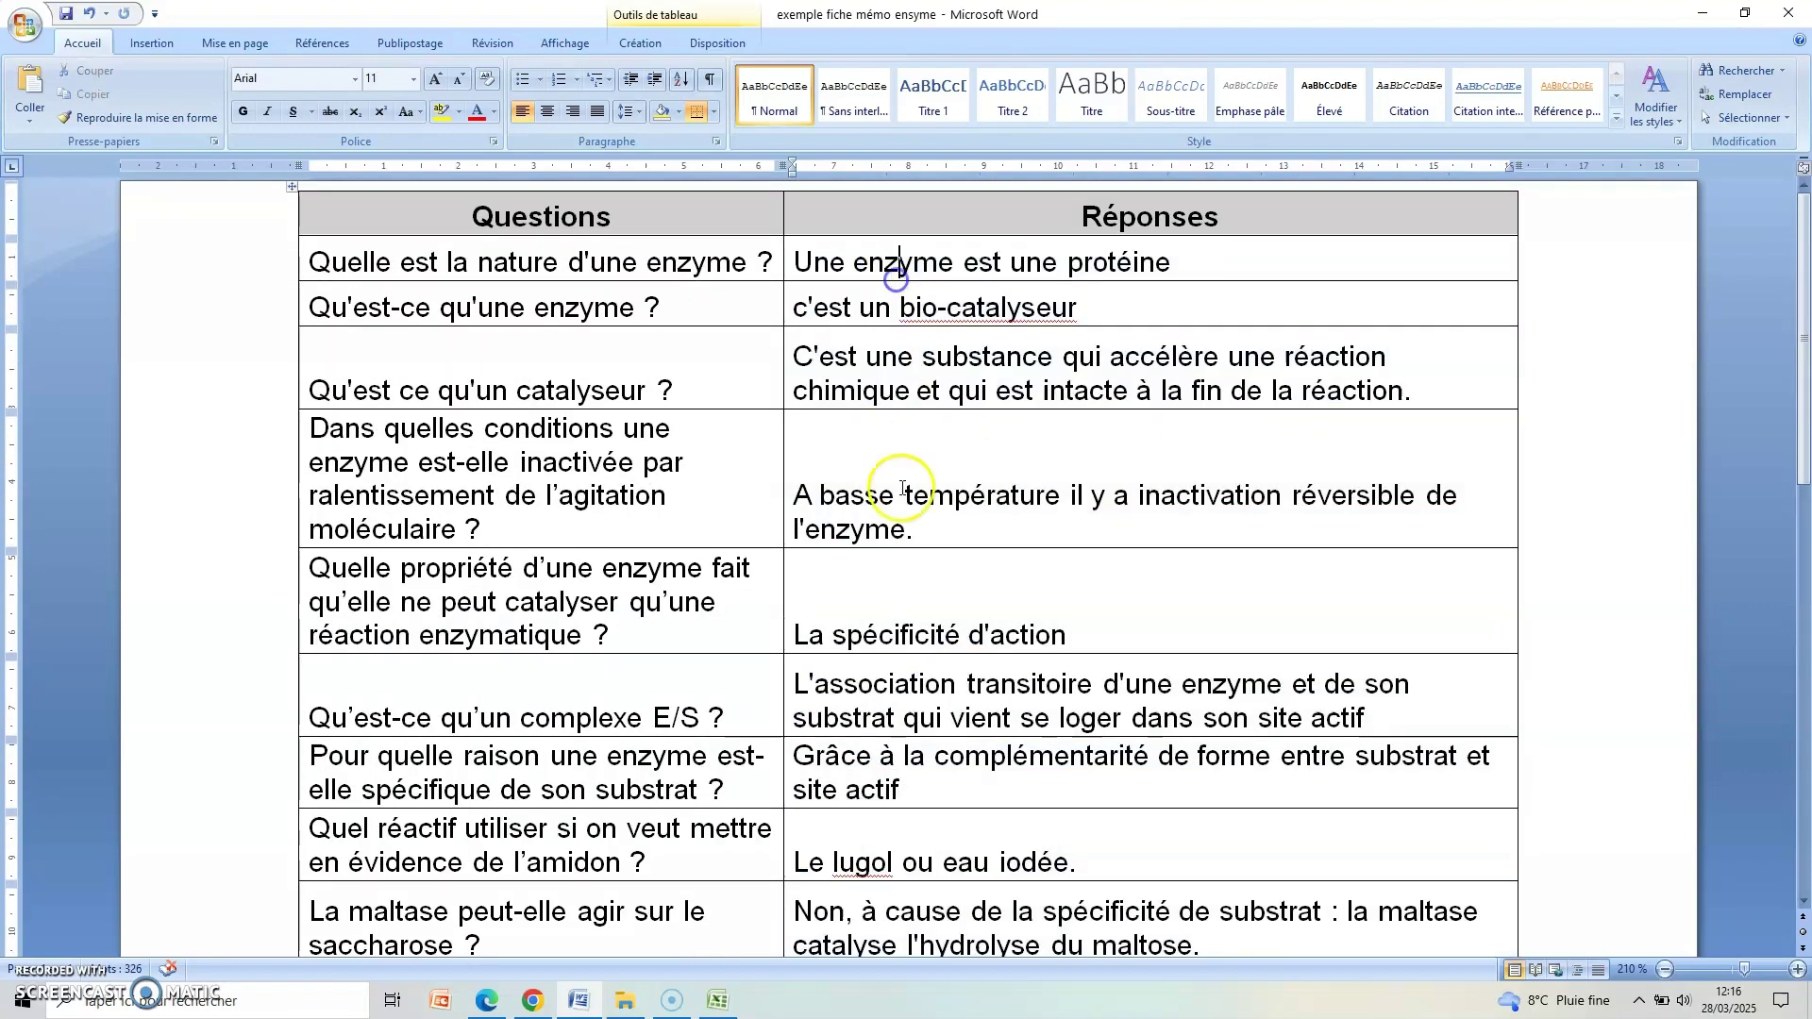
left_click(717, 999)
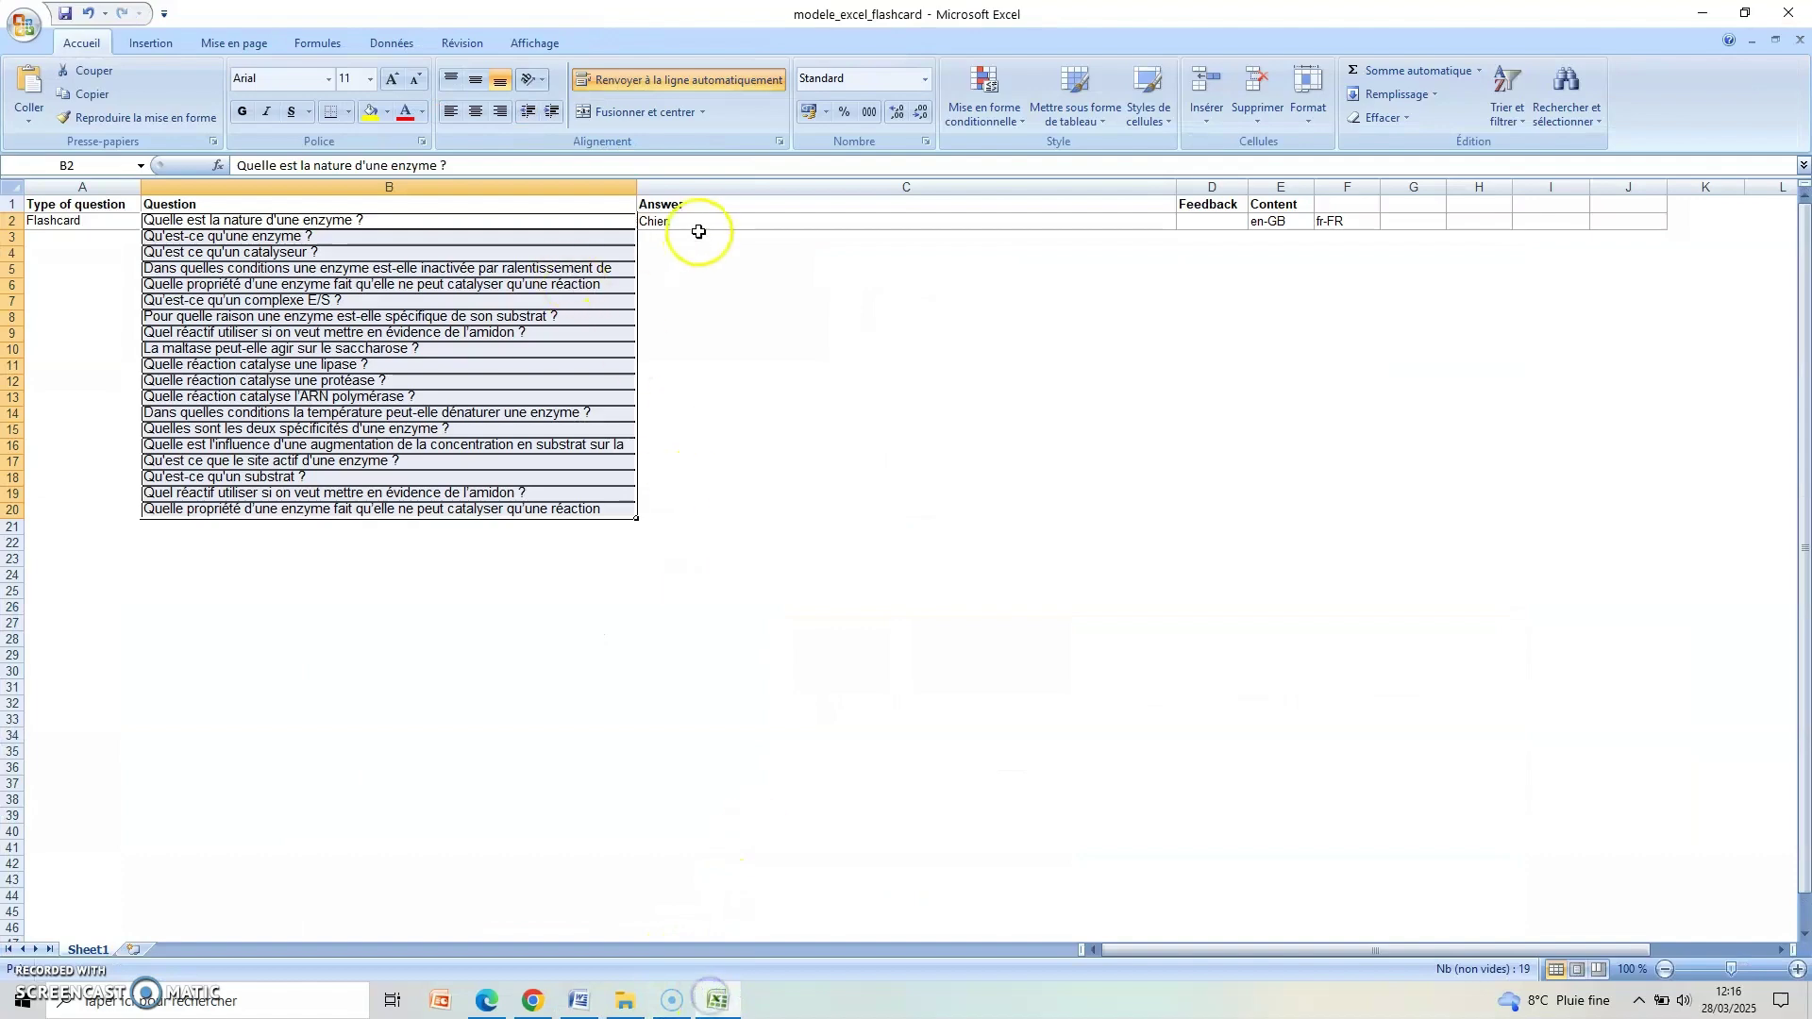
left_click(697, 223)
key("ctrl+v")
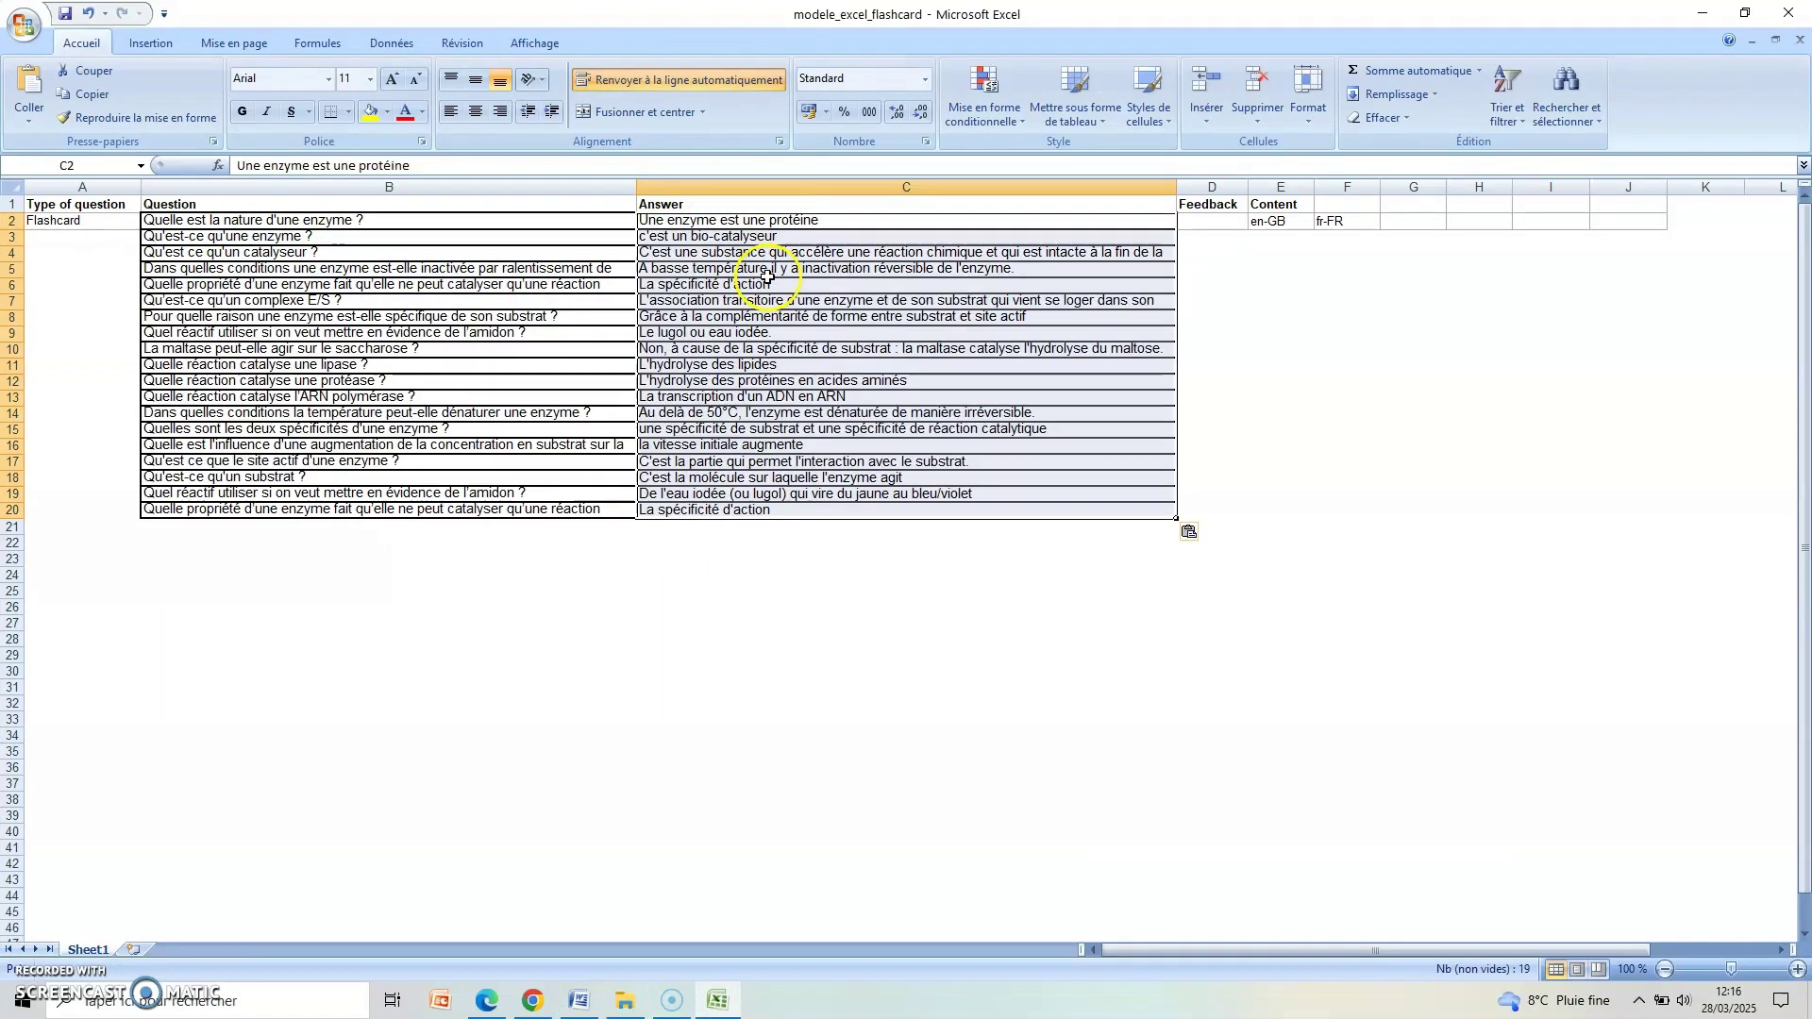
Fill the question type "Flashcard" from A2 down to A20
left_click(777, 315)
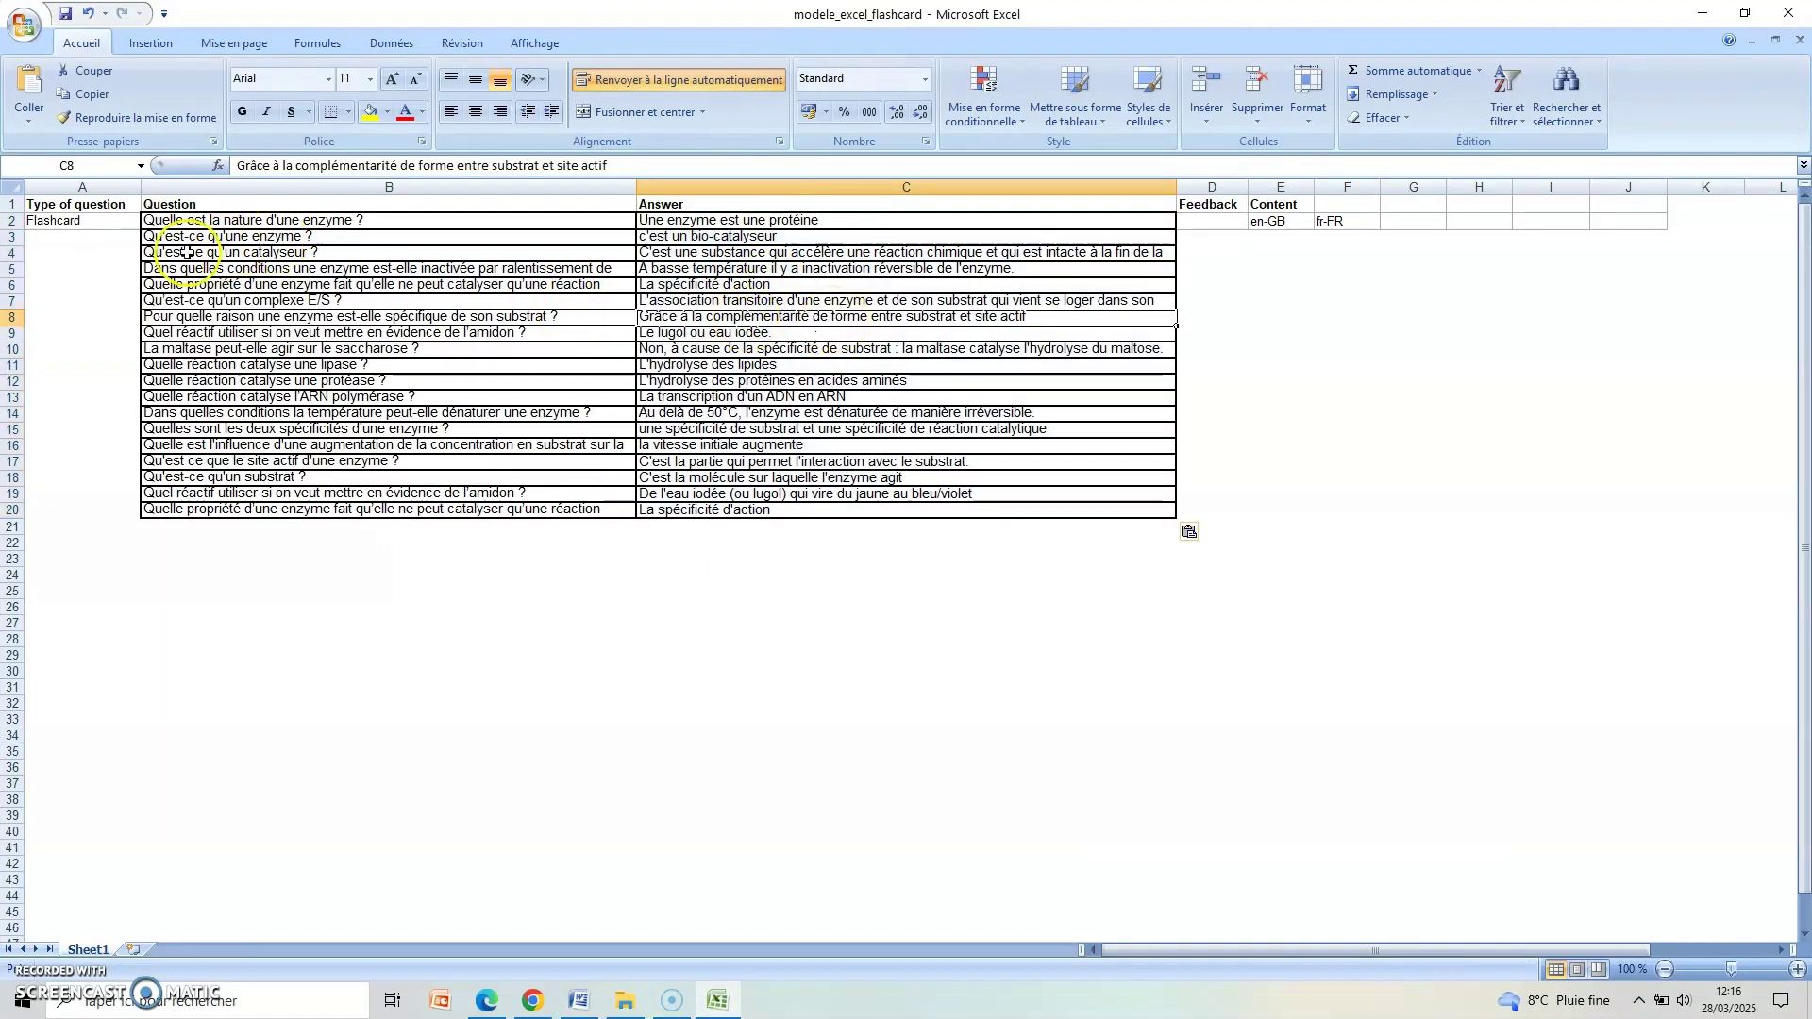
left_click(123, 319)
left_click(92, 221)
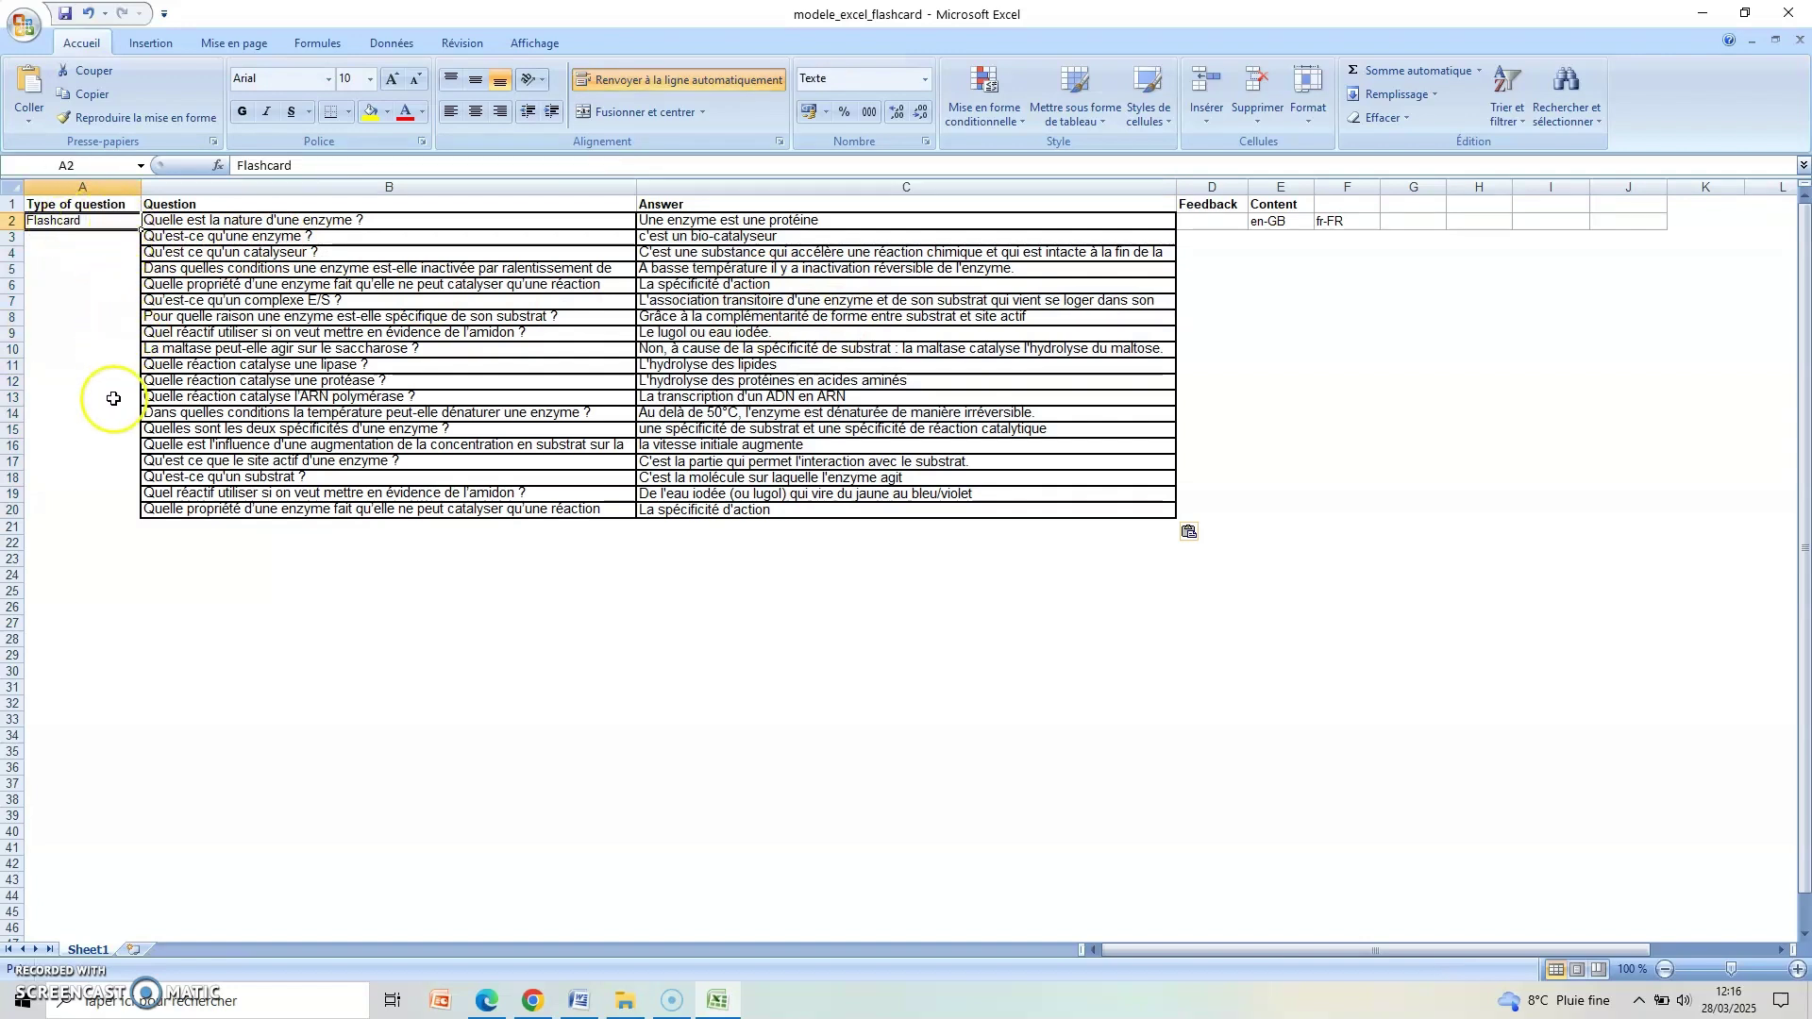
left_click_drag(141, 229, 129, 514)
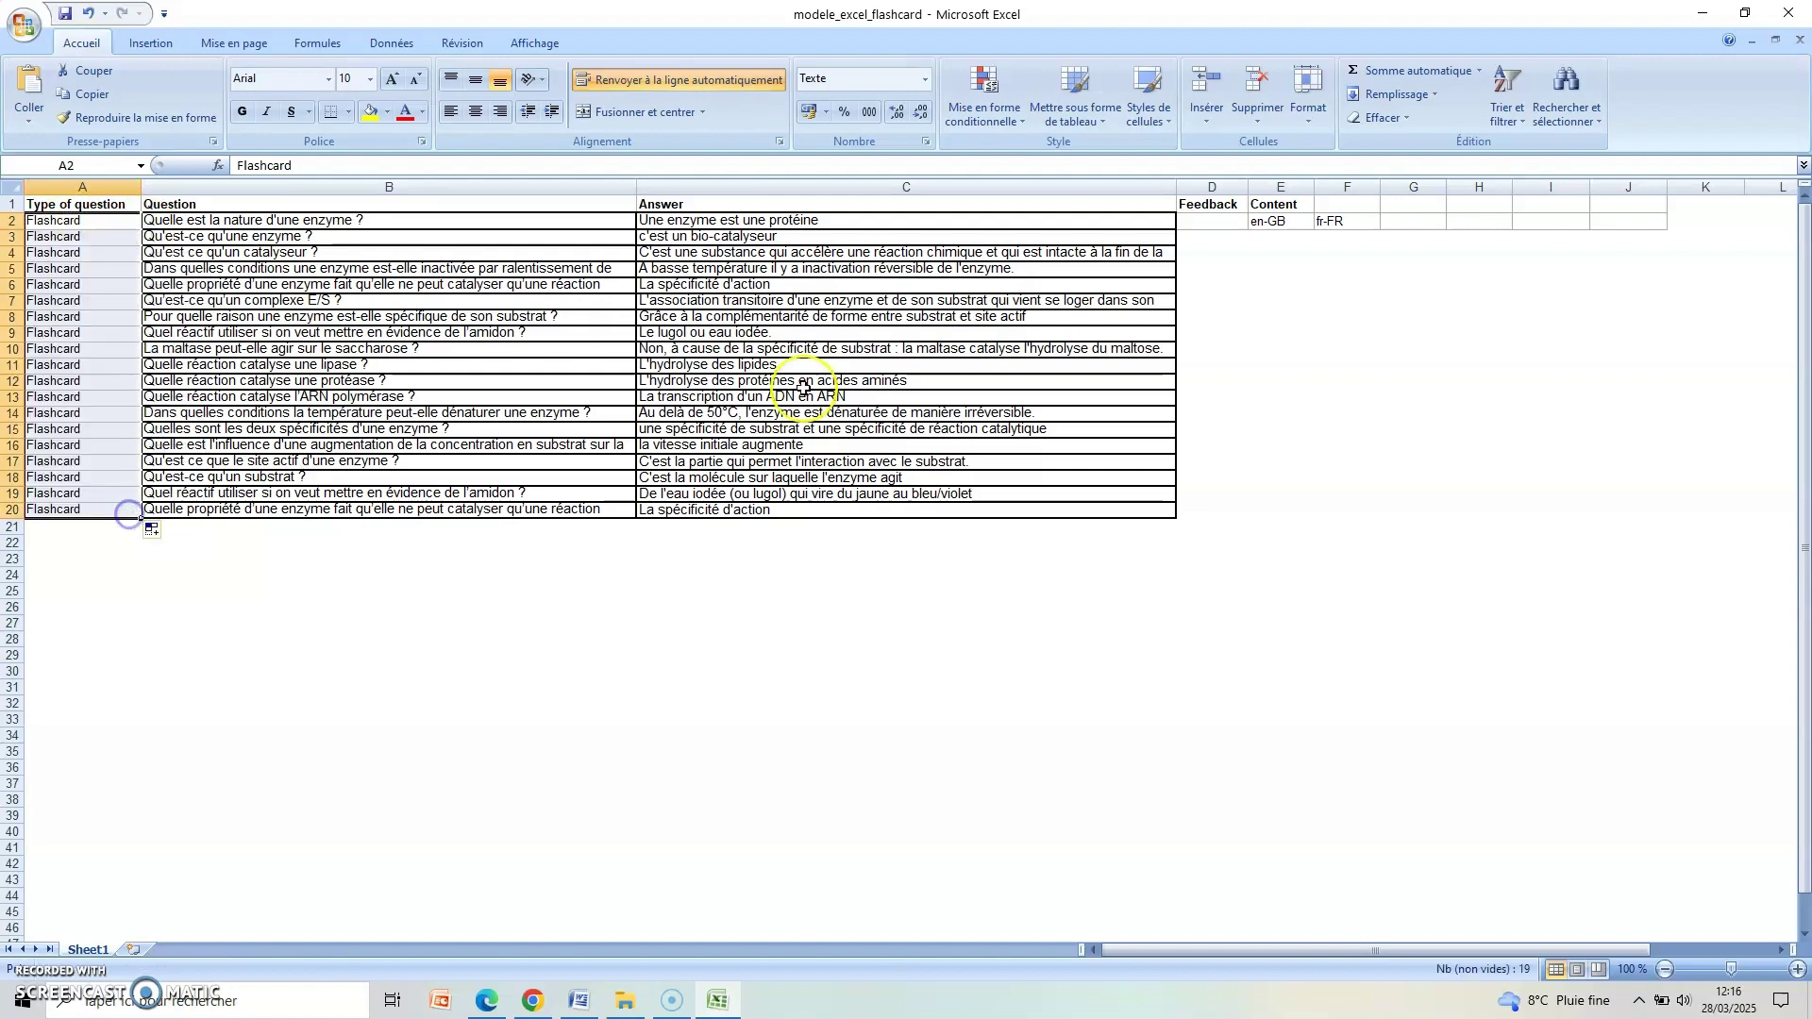
Fill the blank feedback cell and the language codes en-GB and fr-FR from row 2 down to row 20
left_click(1198, 224)
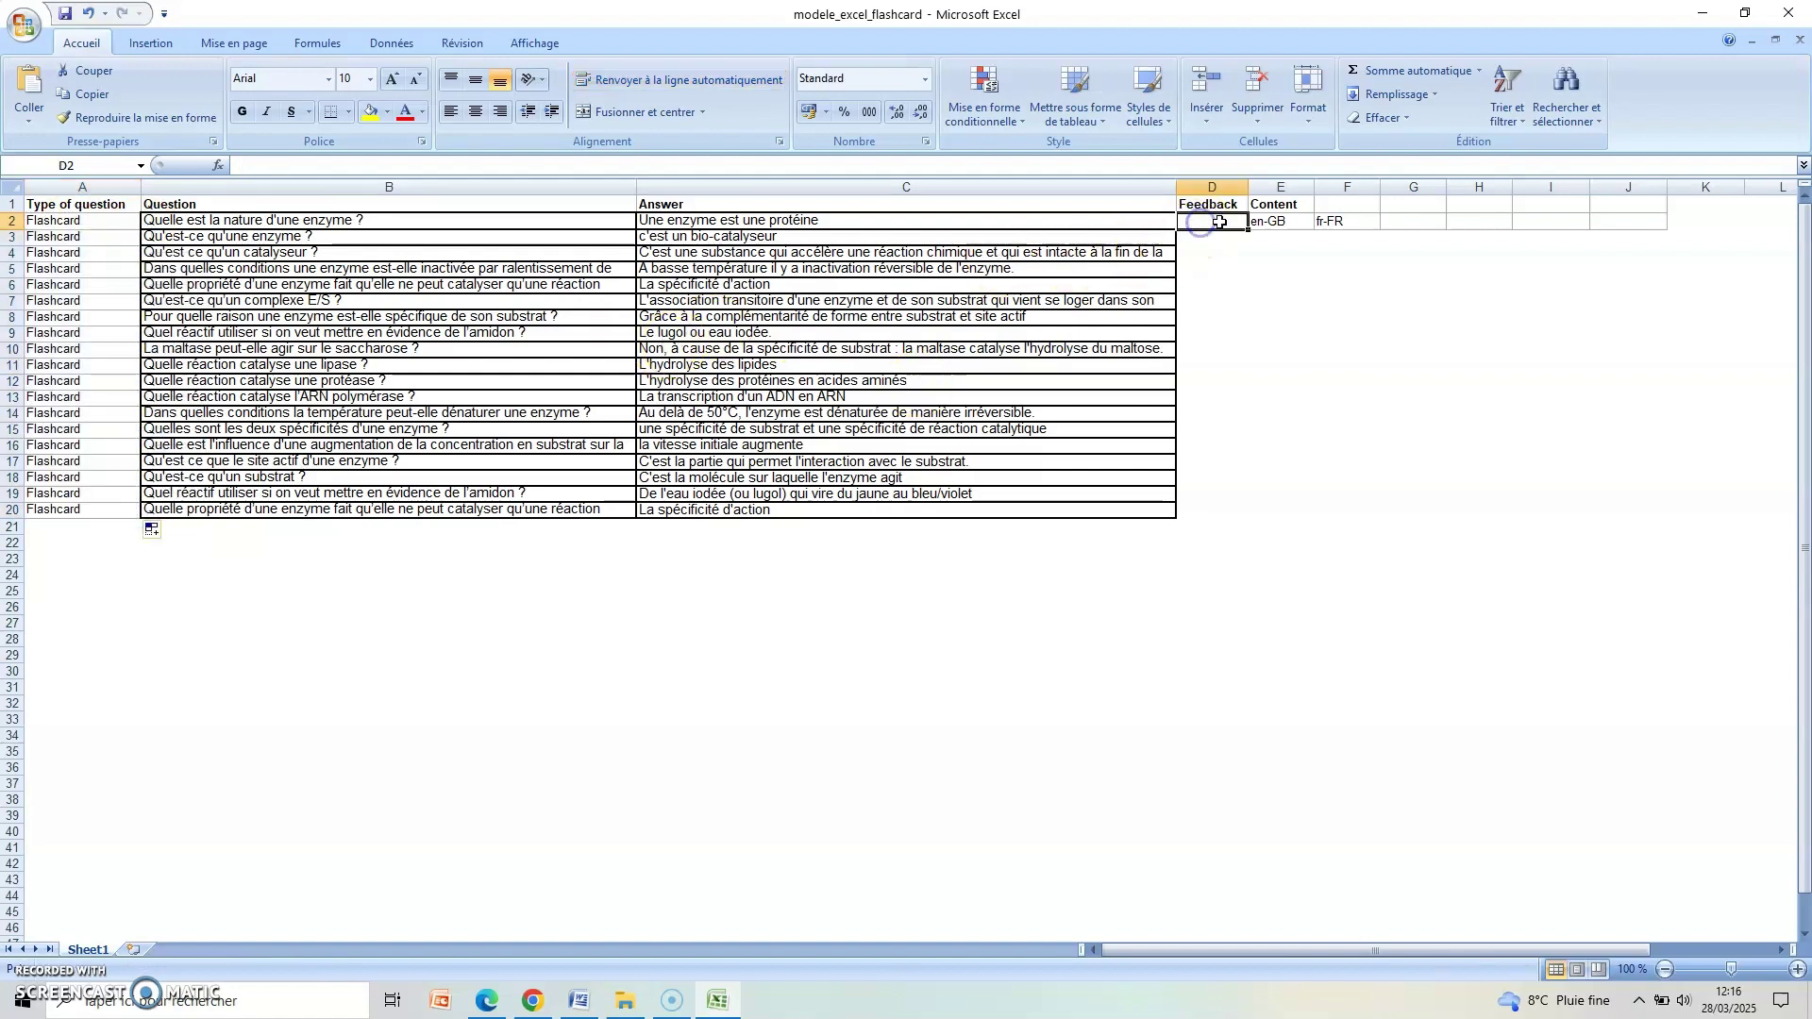
left_click(1324, 284)
left_click_drag(1226, 223, 1342, 514)
left_click(1557, 429)
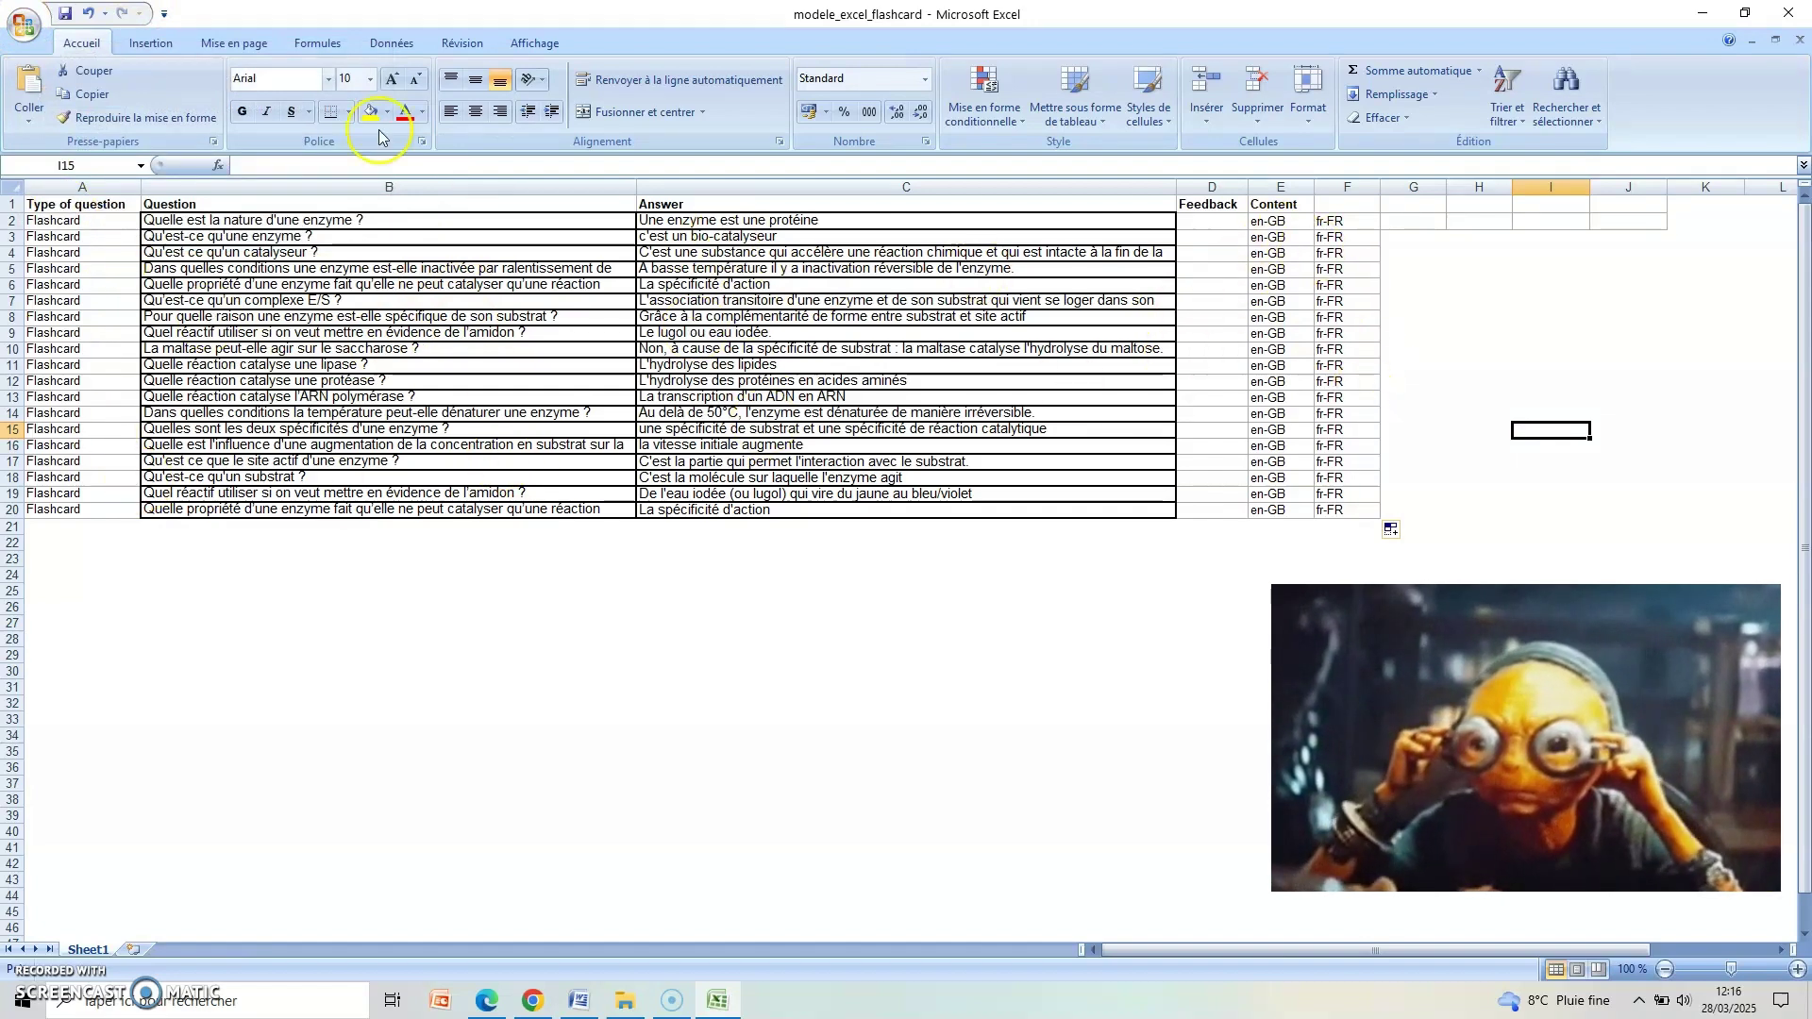
Save a copy of the flashcard workbook to the desktop (Bureau) as an Excel workbook named révision Enzyme
left_click(24, 23)
mouse_move(100, 219)
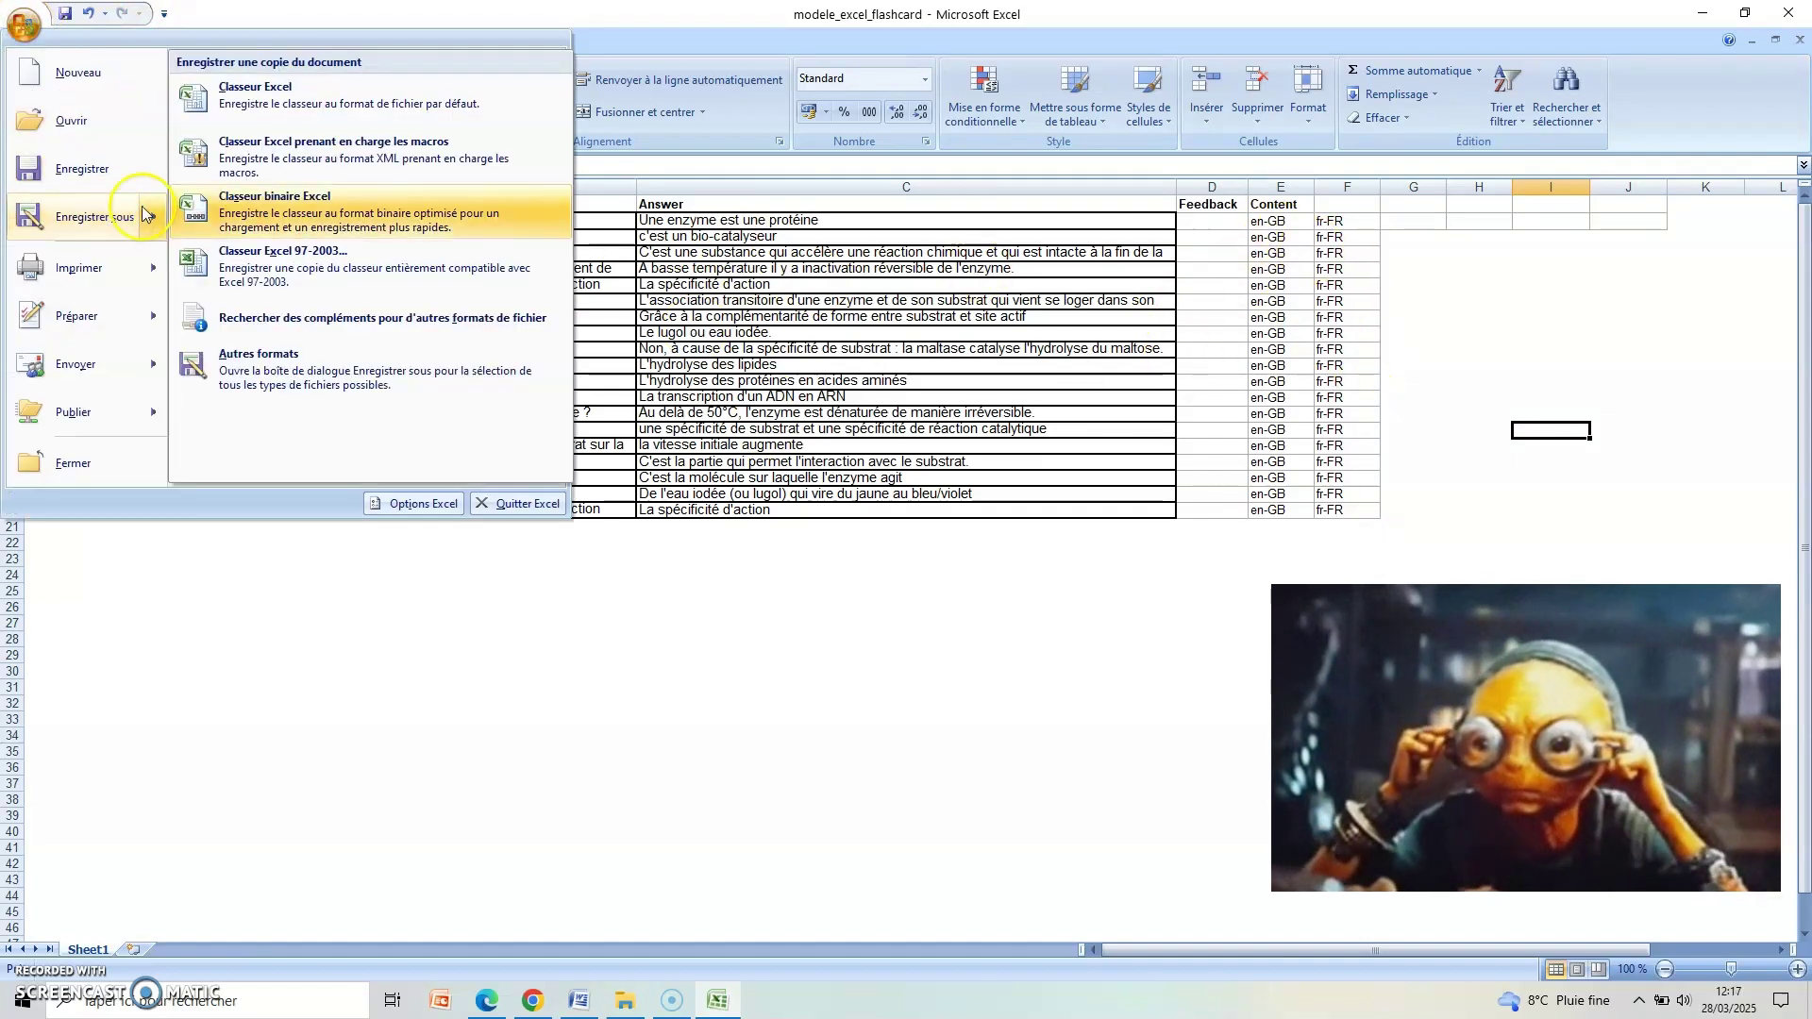
left_click(378, 99)
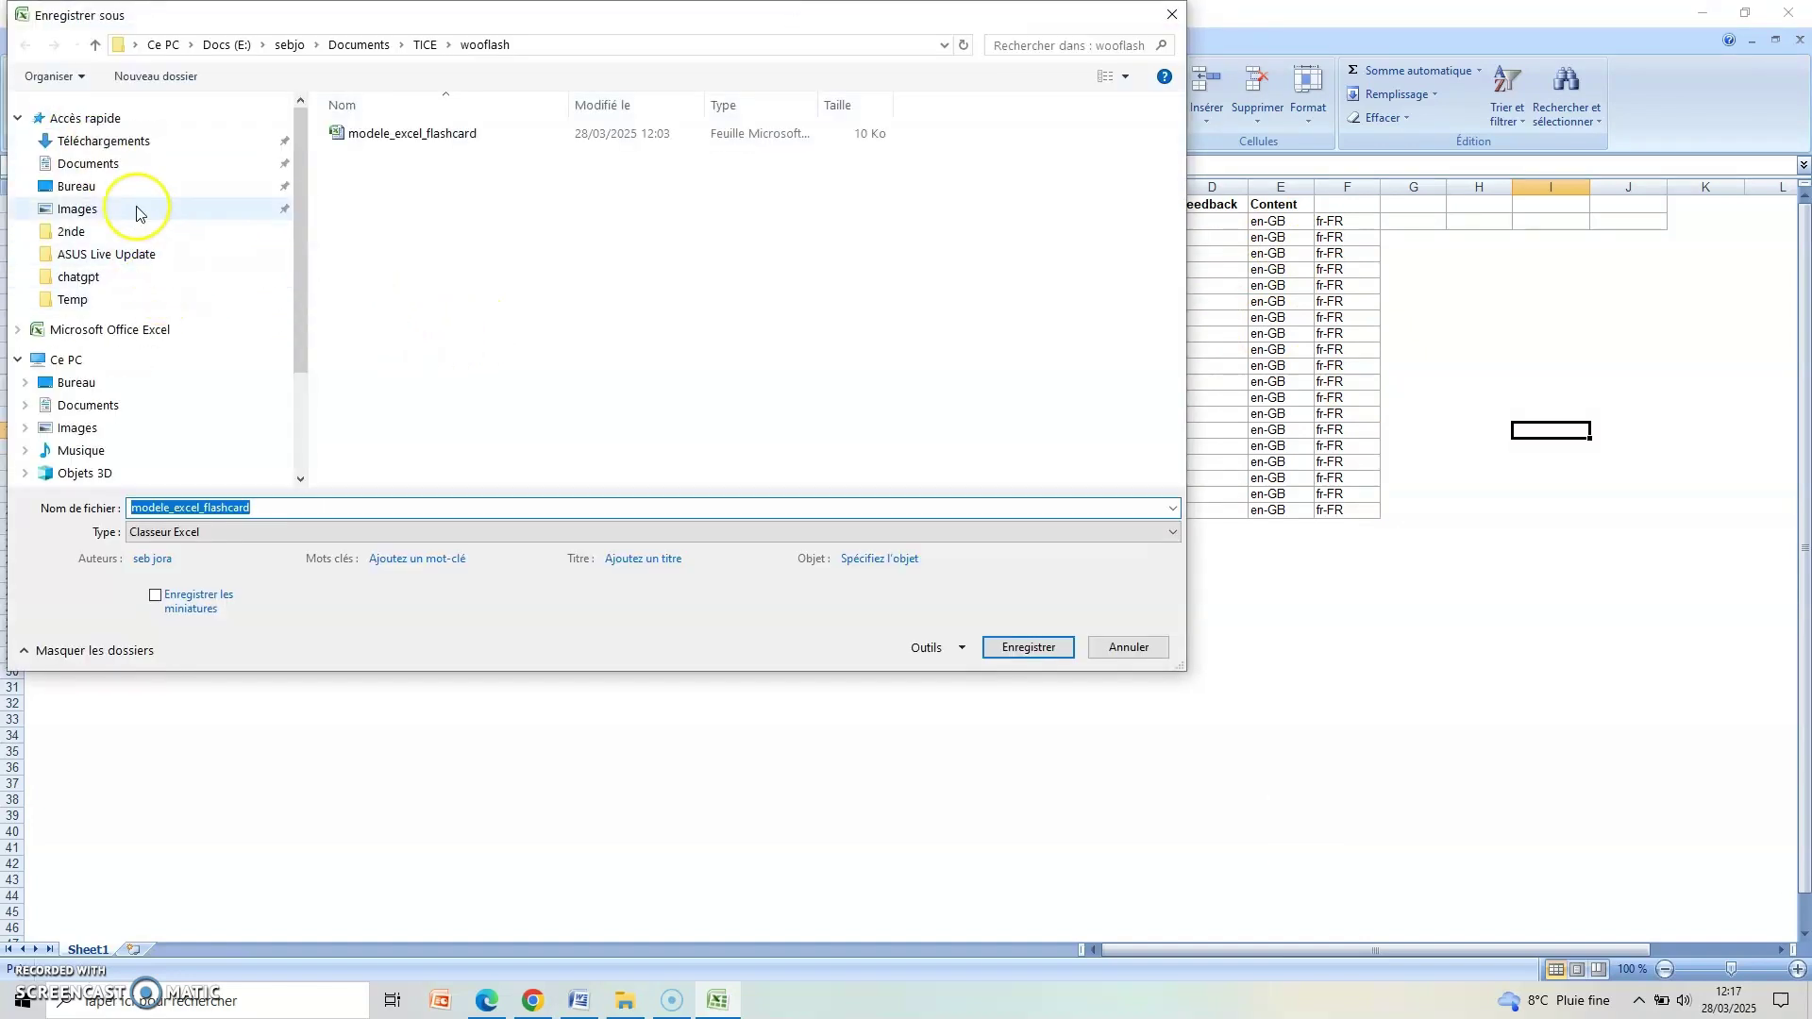
left_click(129, 186)
left_click(281, 513)
double_click(175, 508)
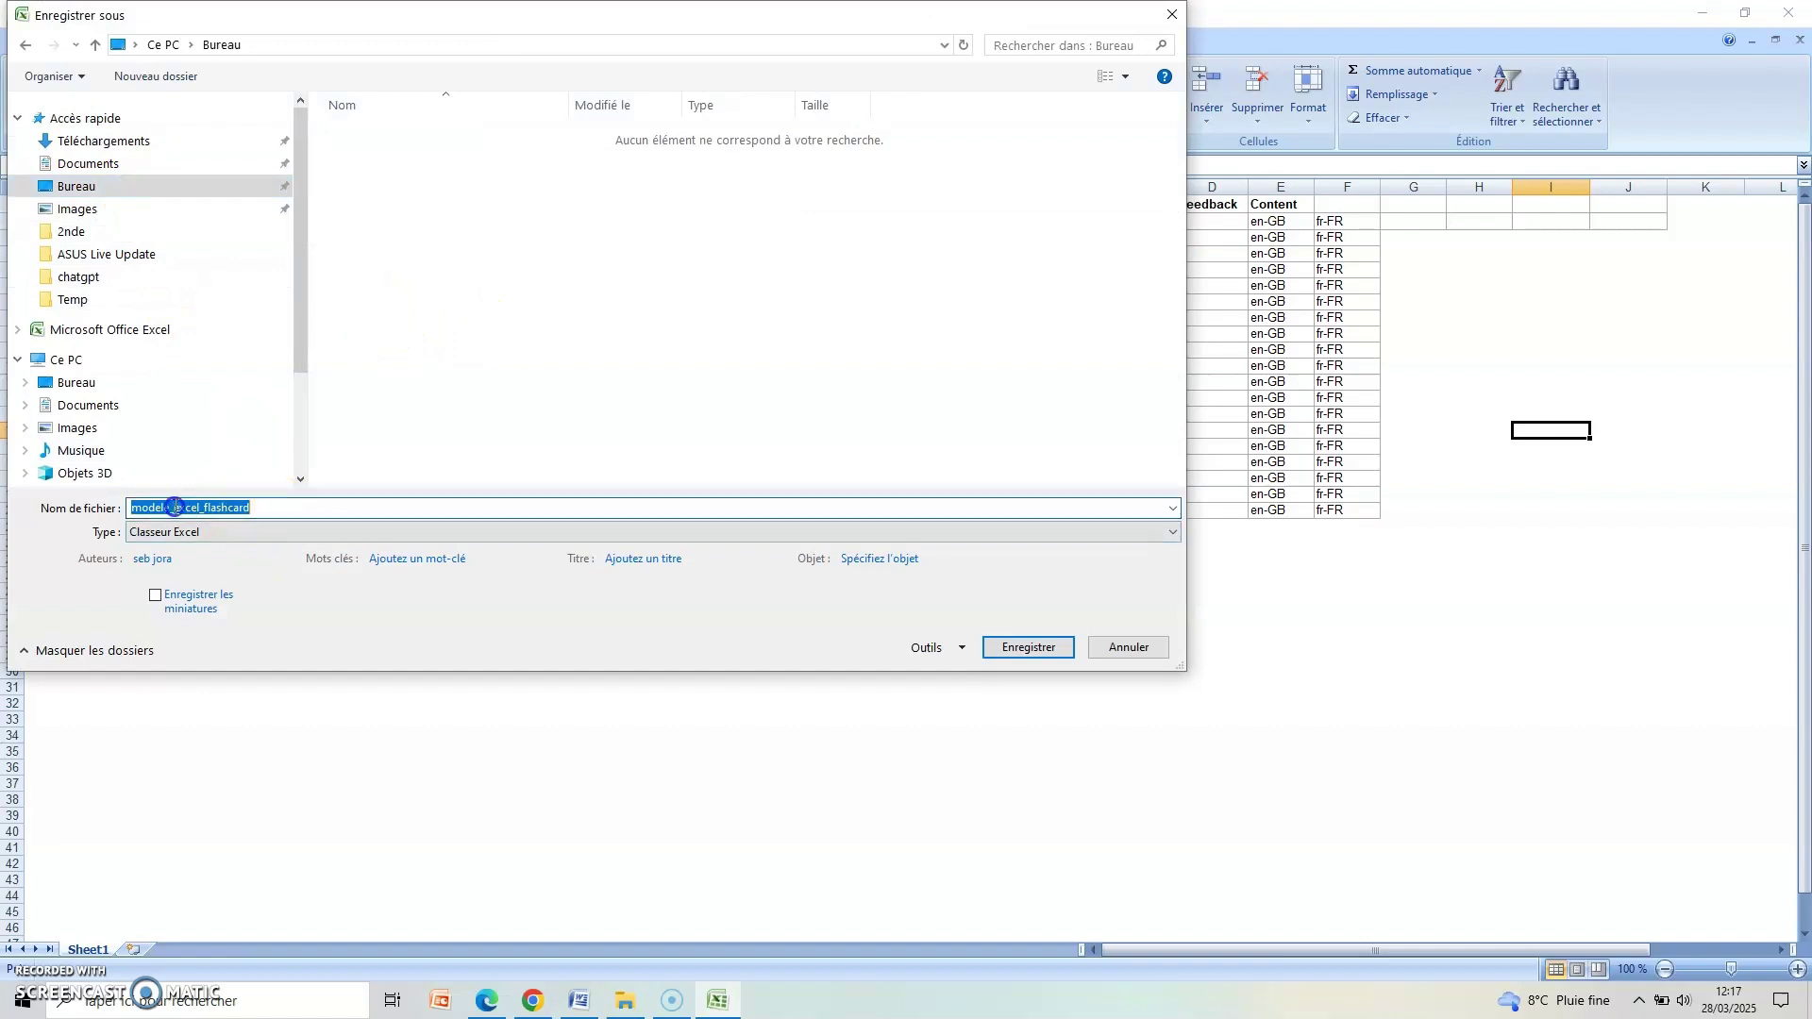
type("re")
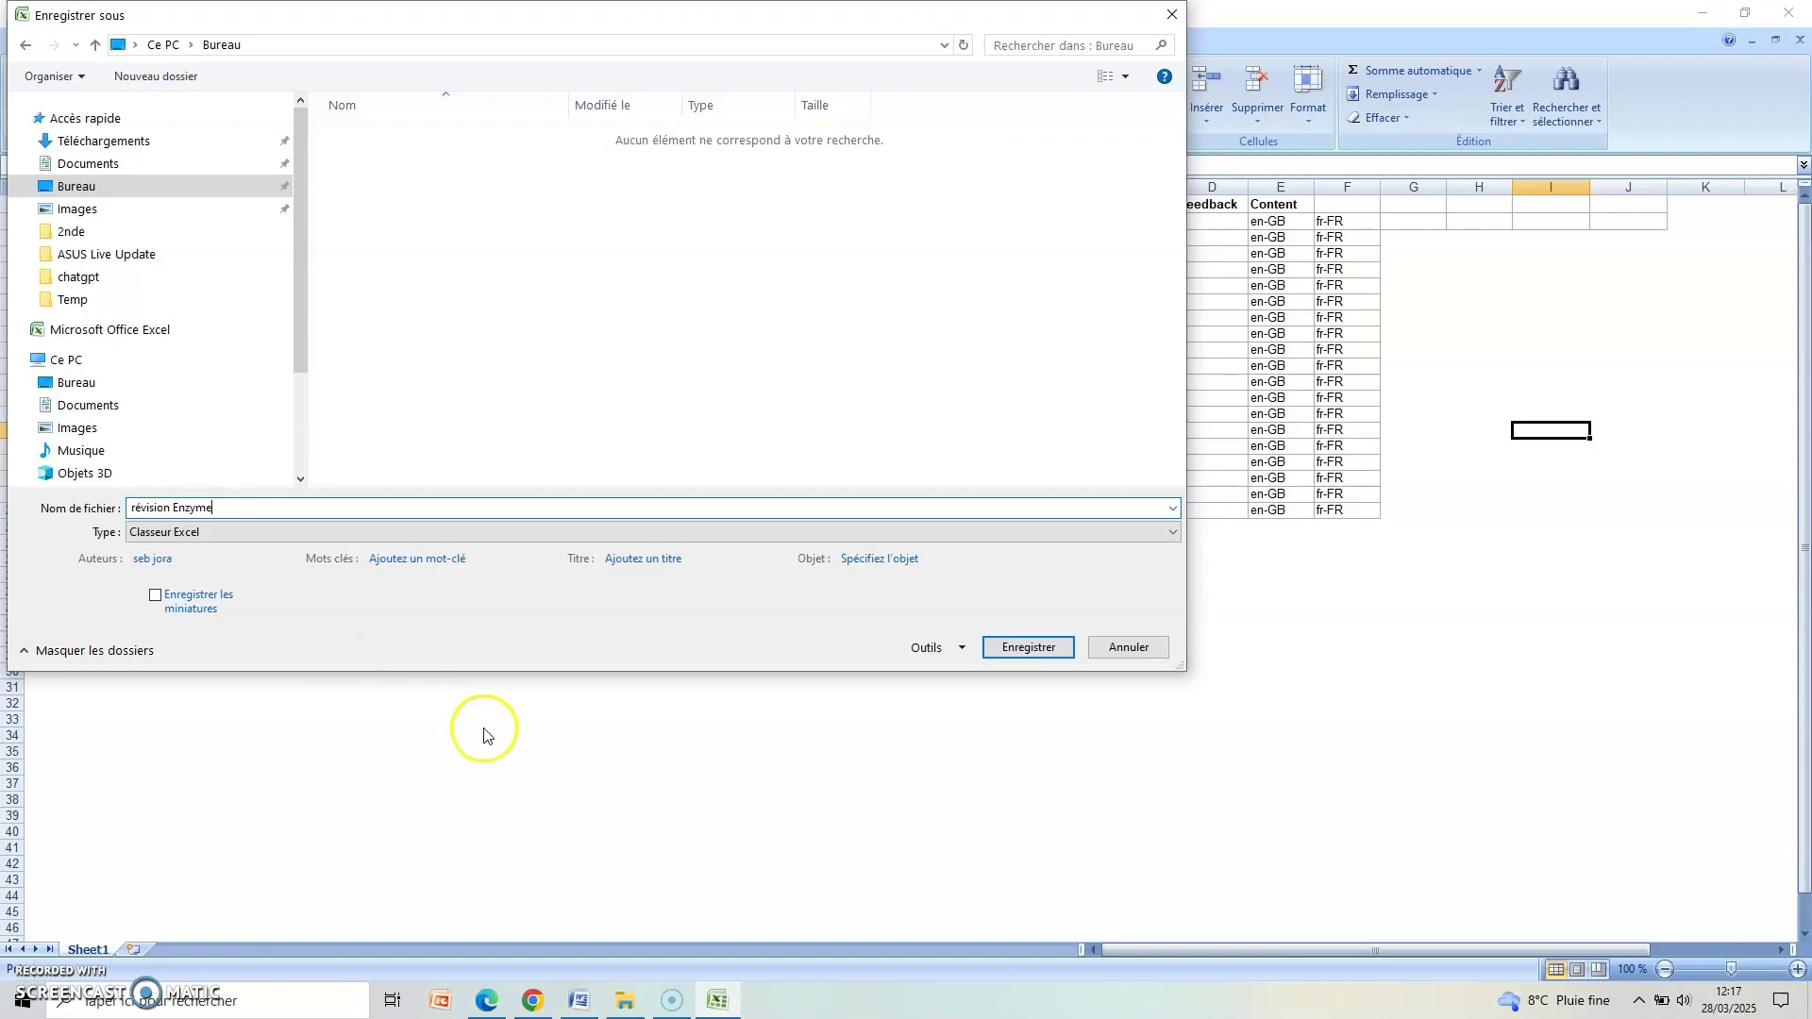
left_click(1031, 646)
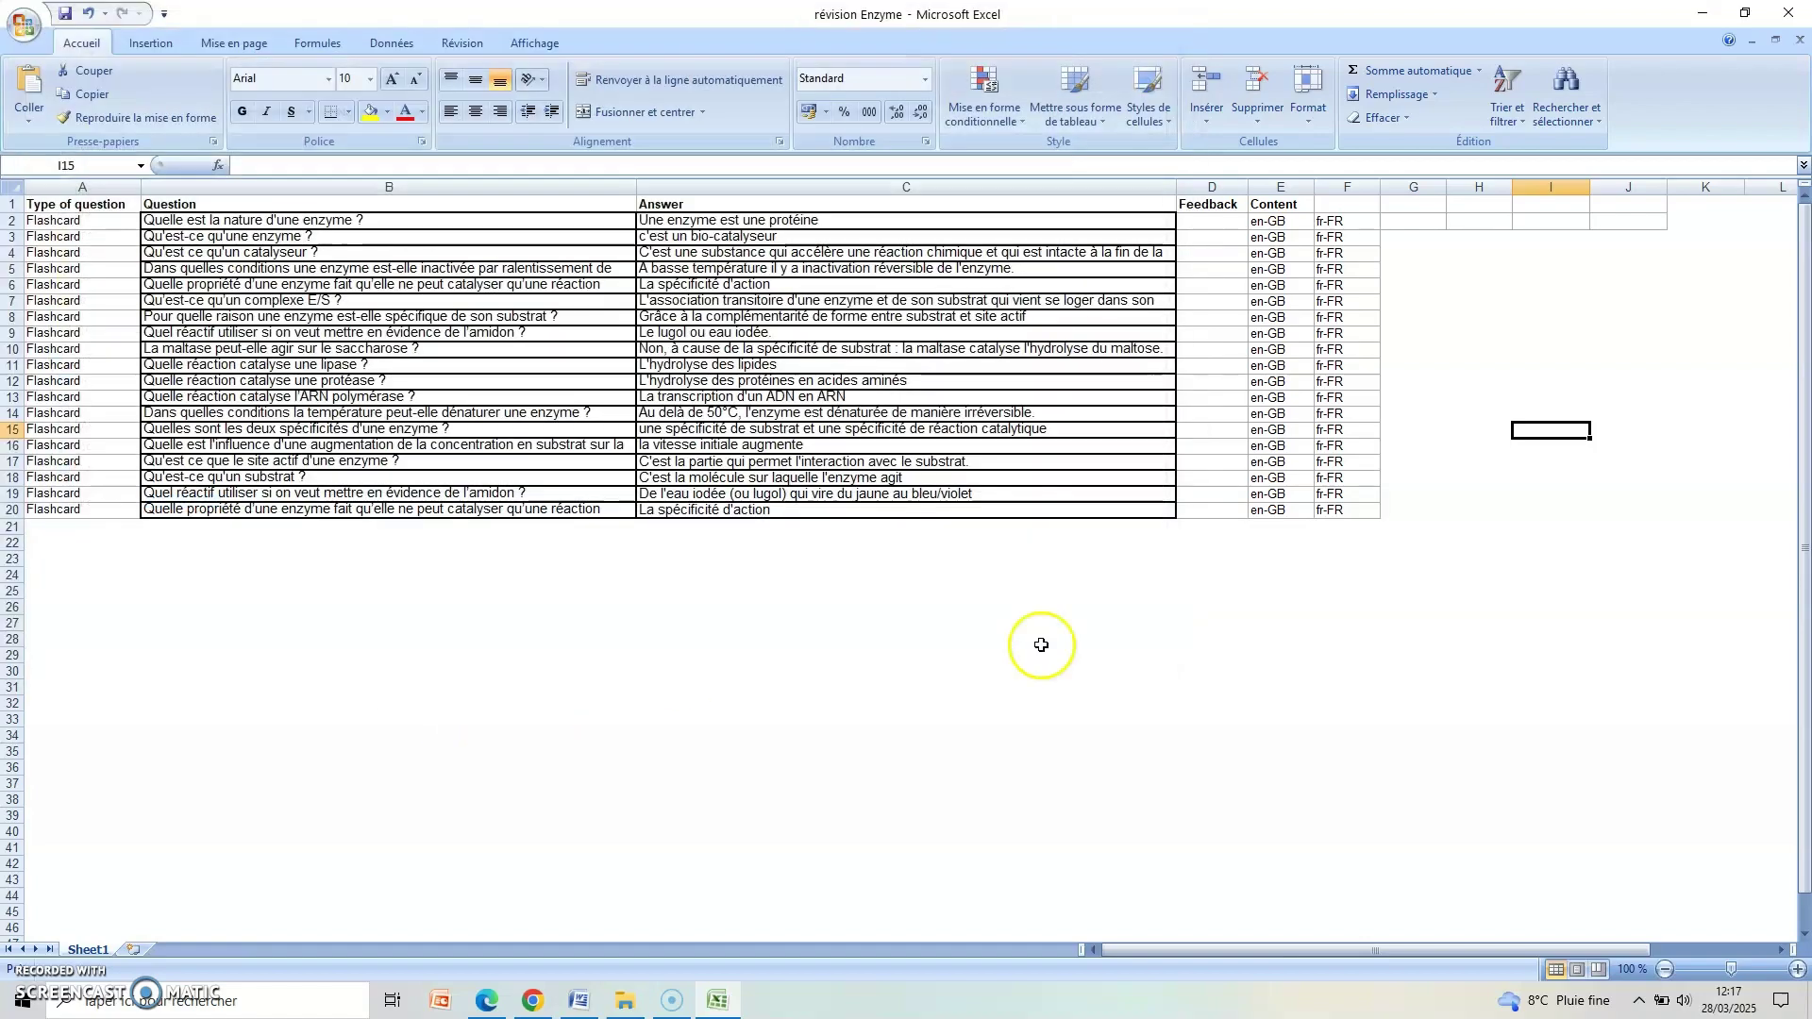
Close Excel, close the Word document without saving its changes, and switch back to the Wooflash import page in Chrome
left_click(1789, 12)
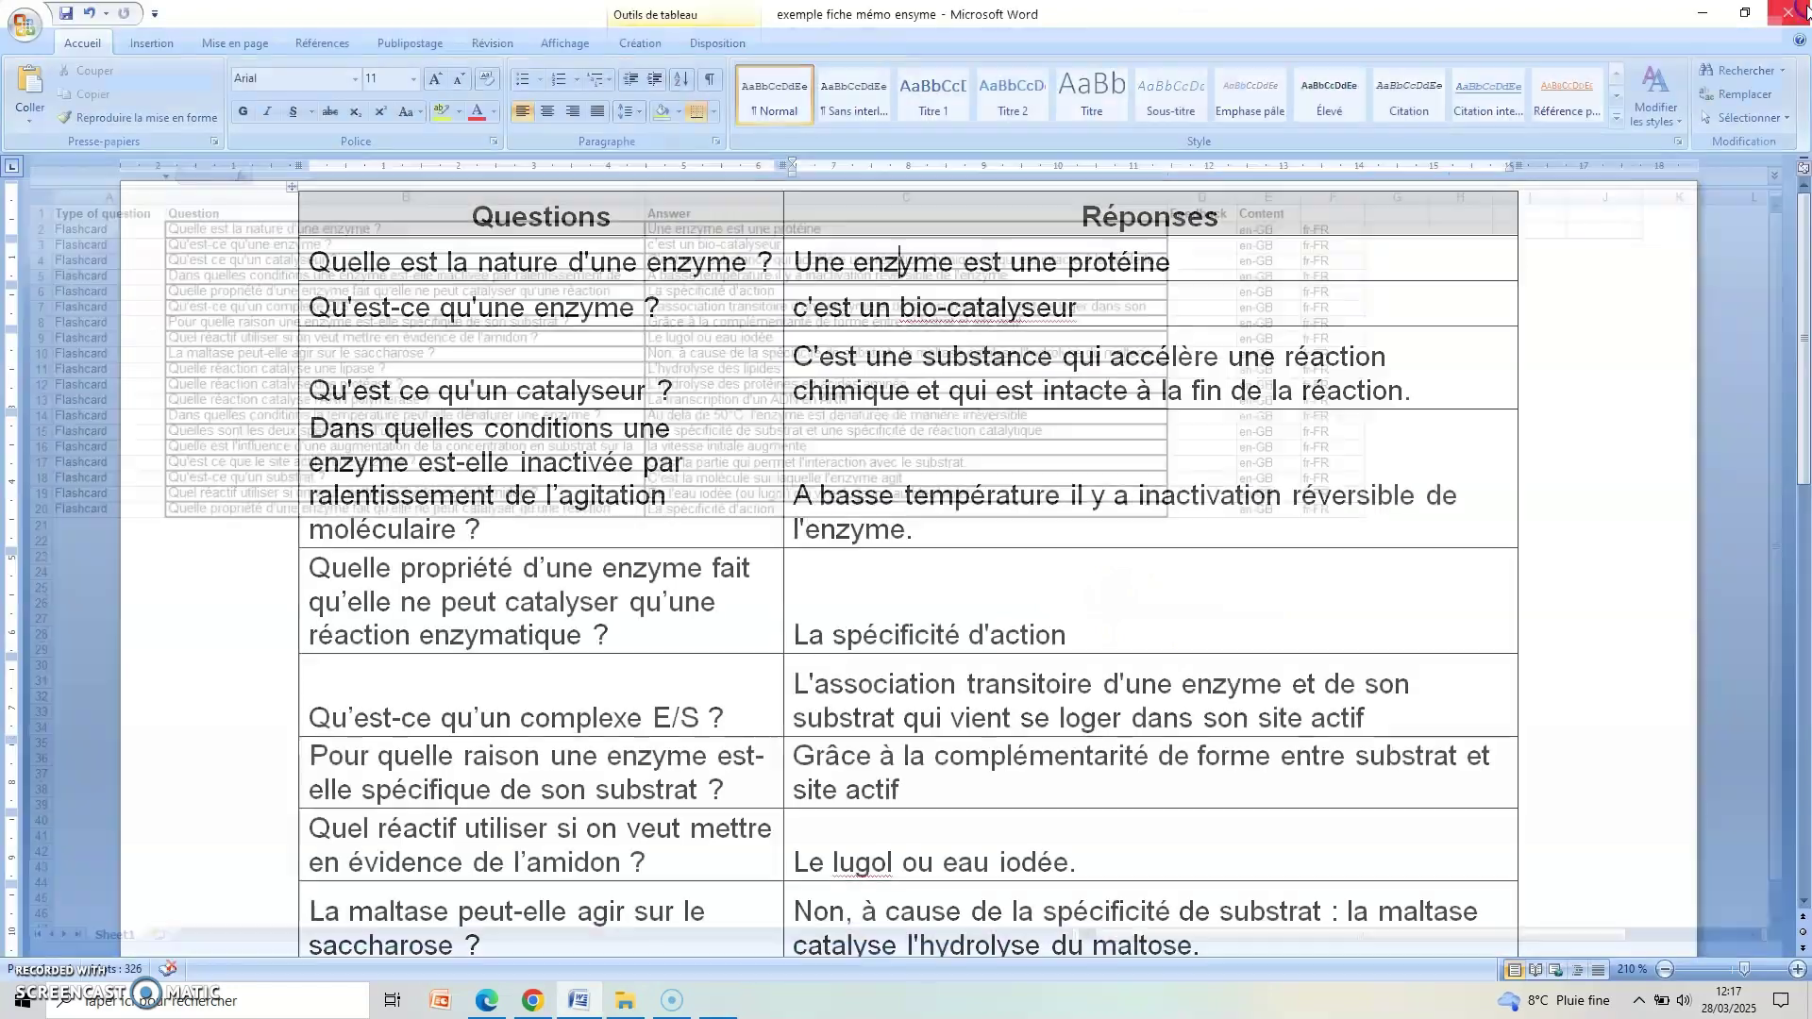
left_click(1790, 12)
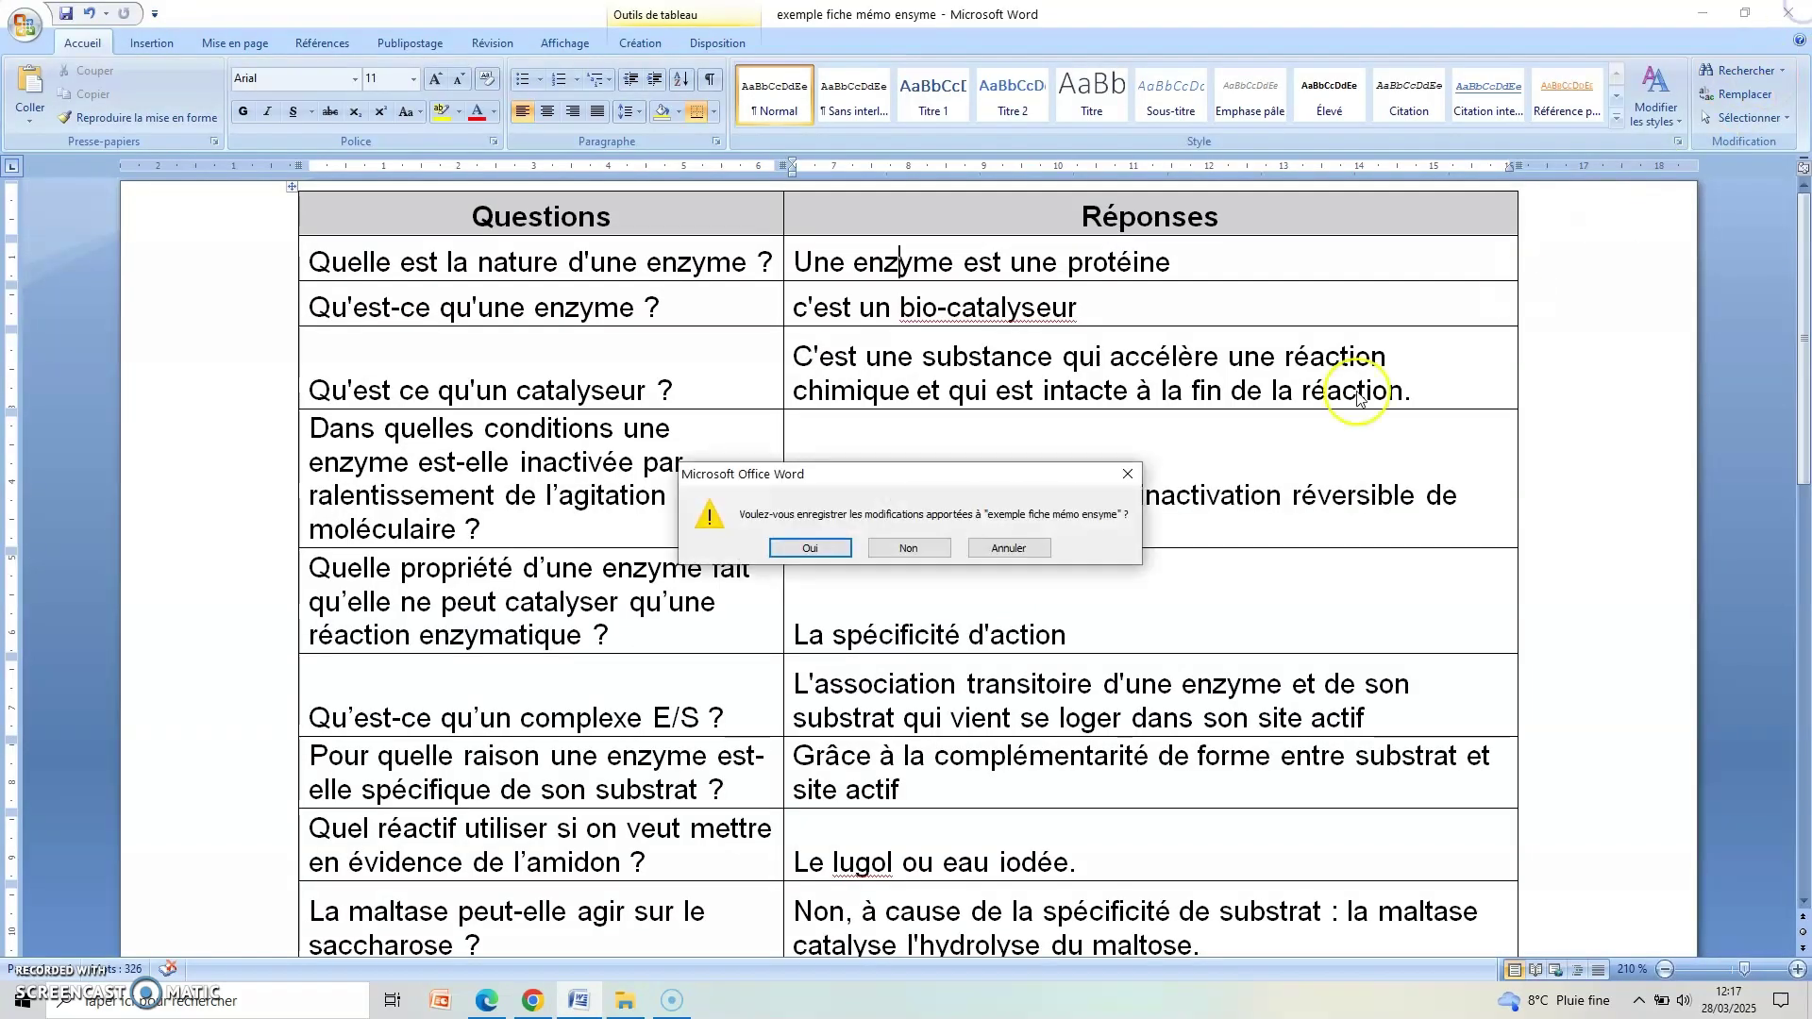
left_click(886, 552)
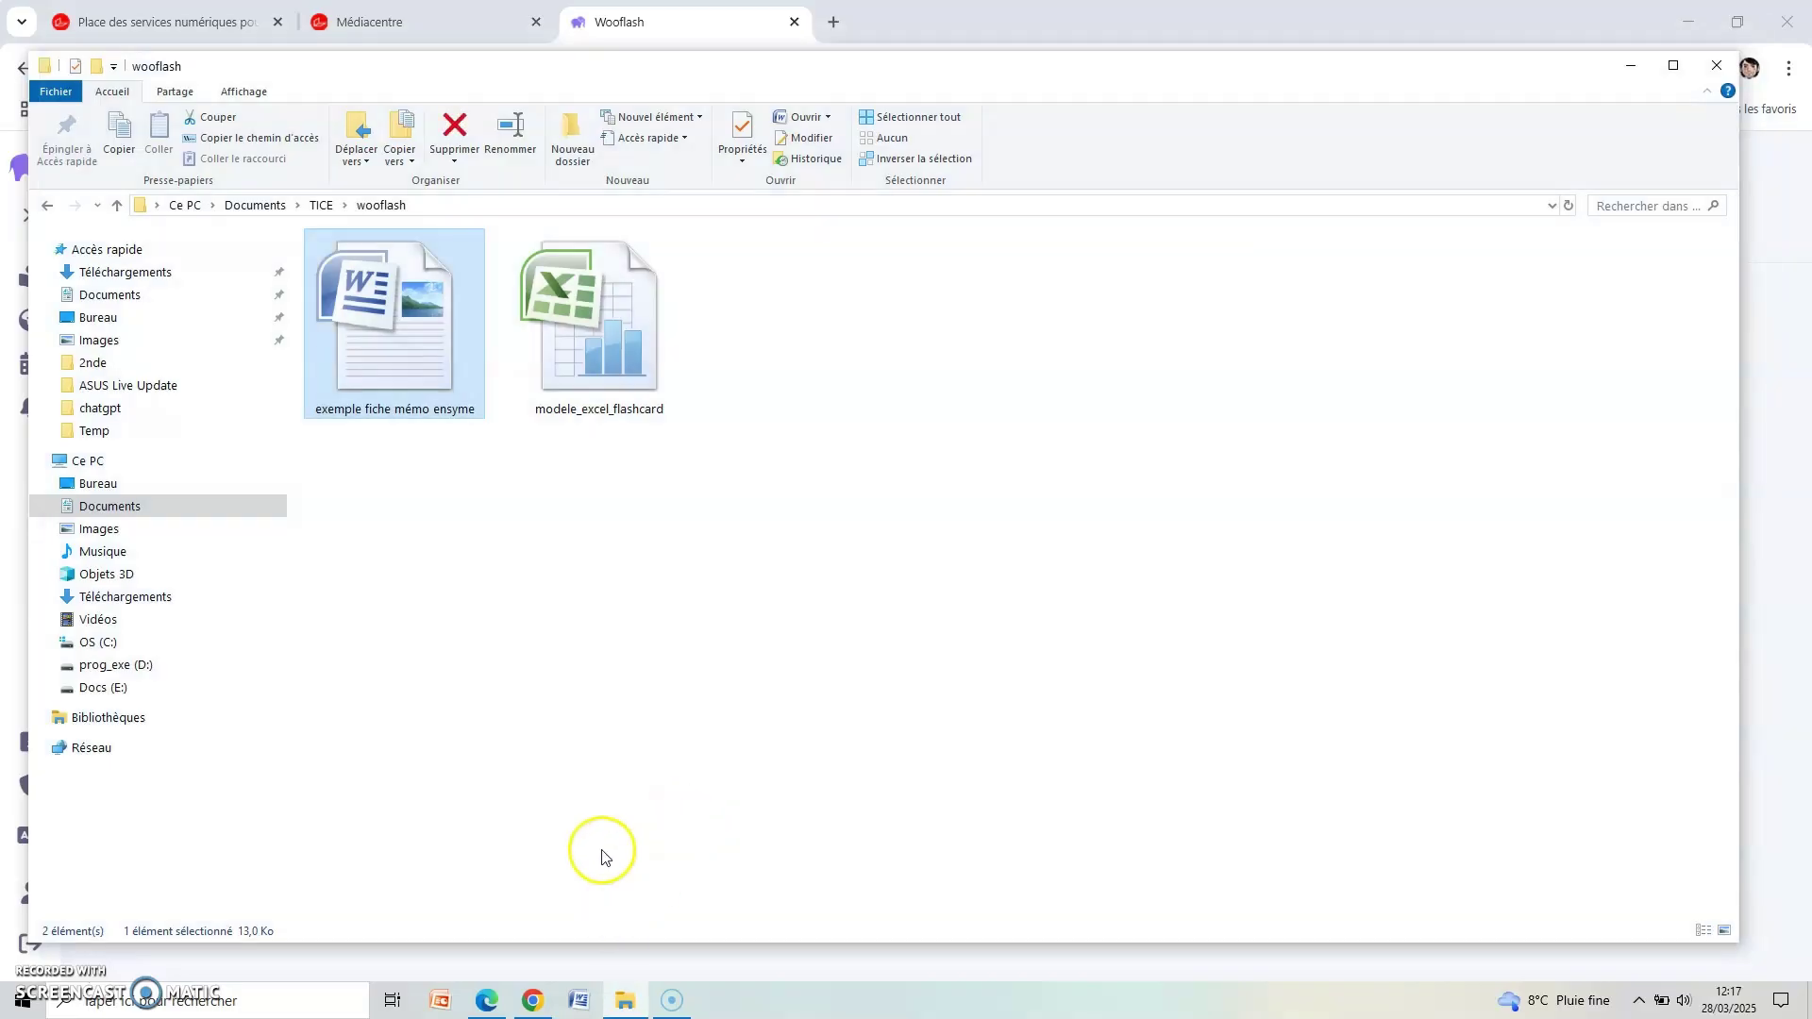
left_click(534, 1003)
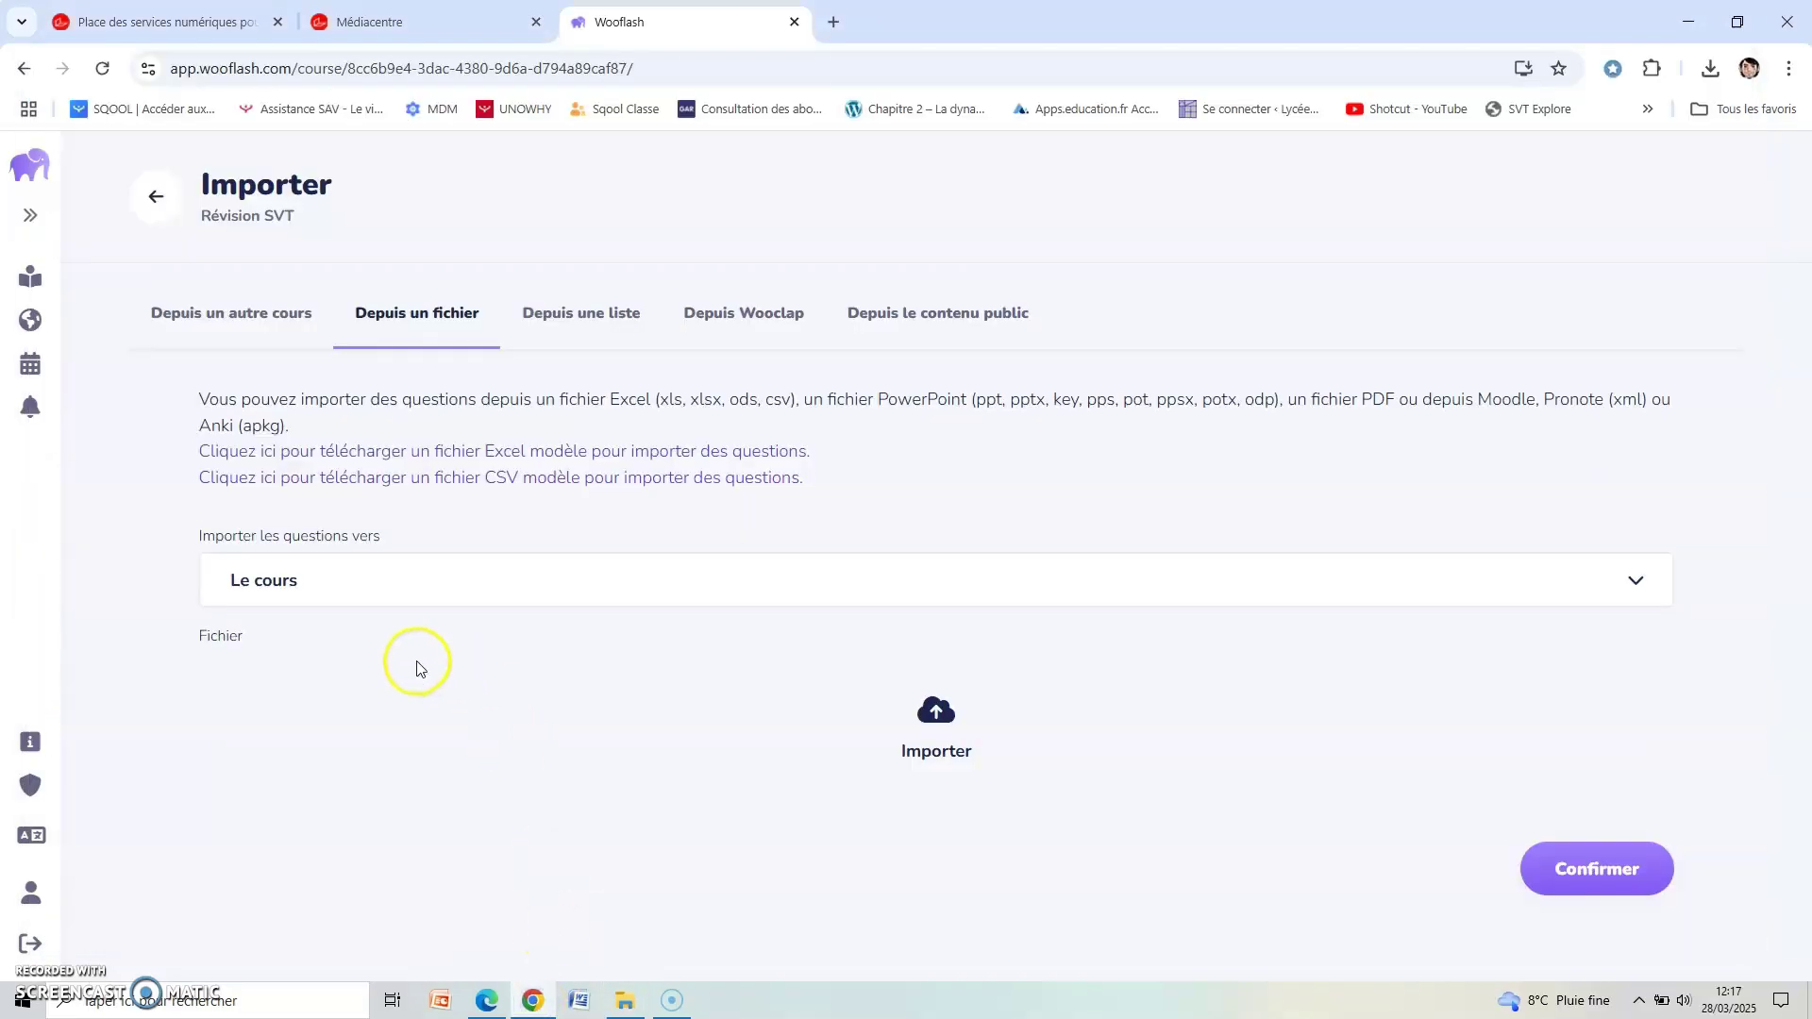
Import the questions from révision Enzyme.xlsx on the desktop into the Révision SVT course and dismiss the notification
left_click(944, 714)
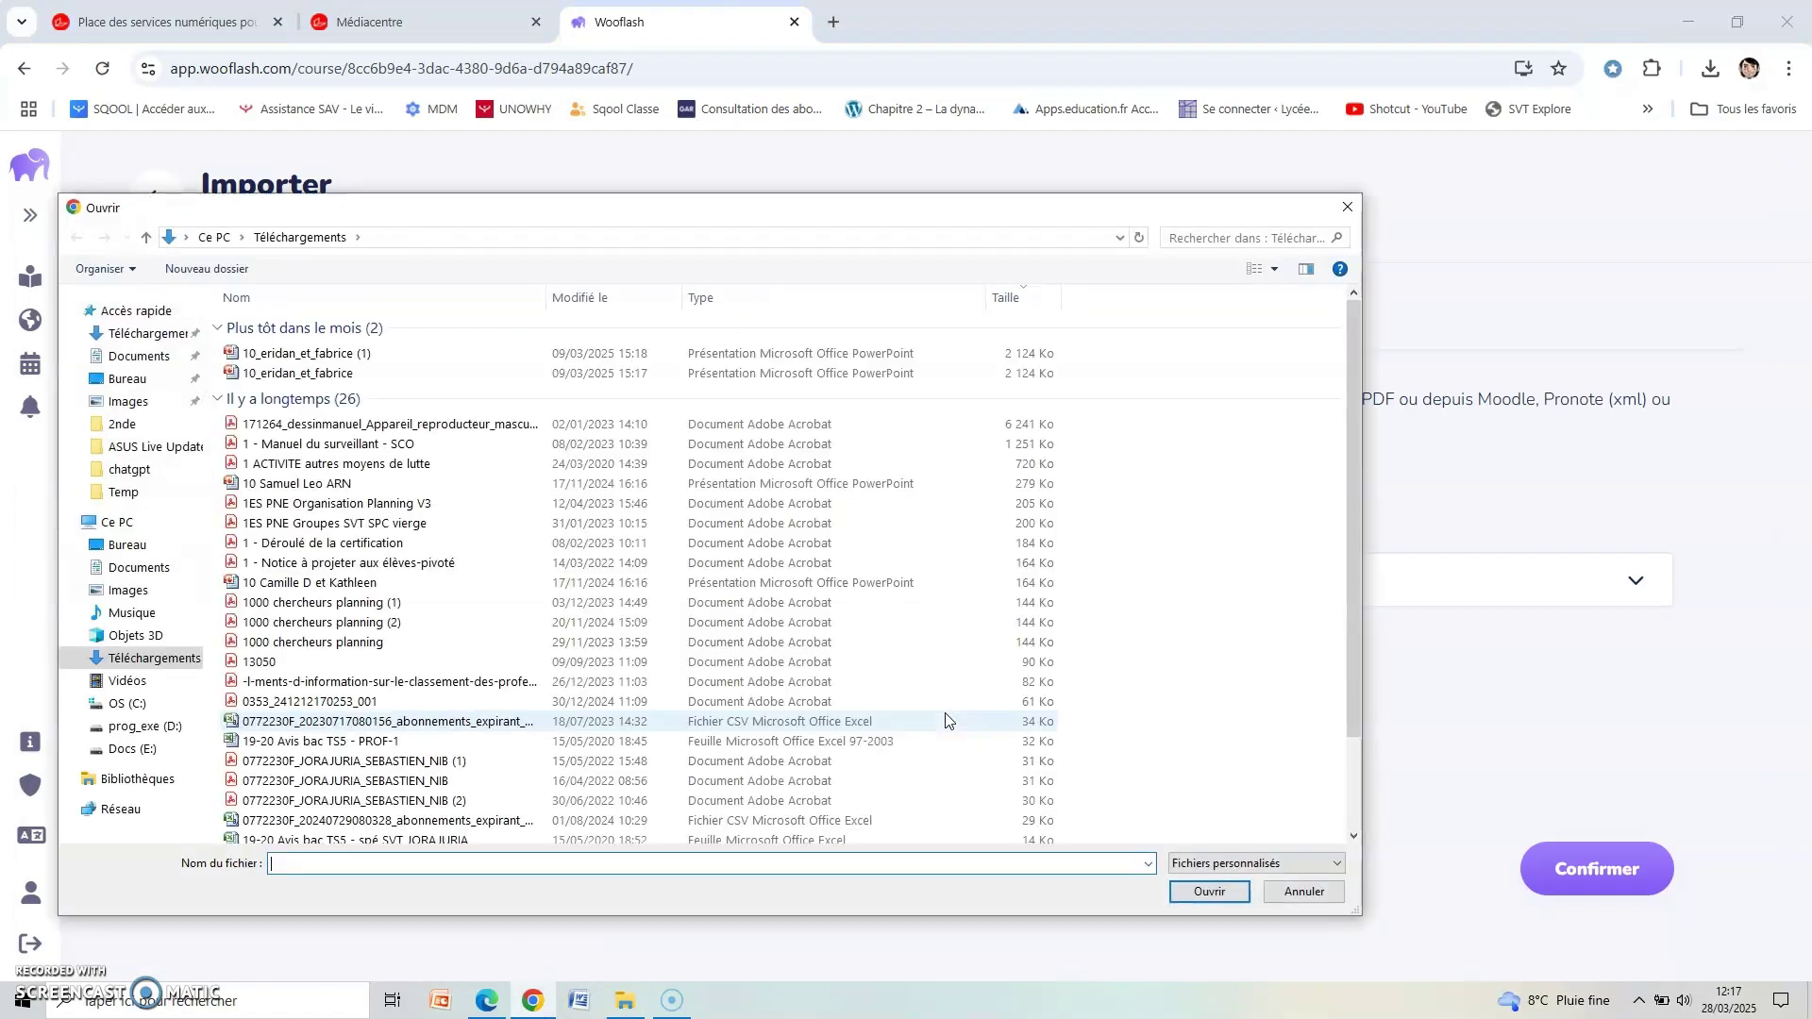
left_click(156, 342)
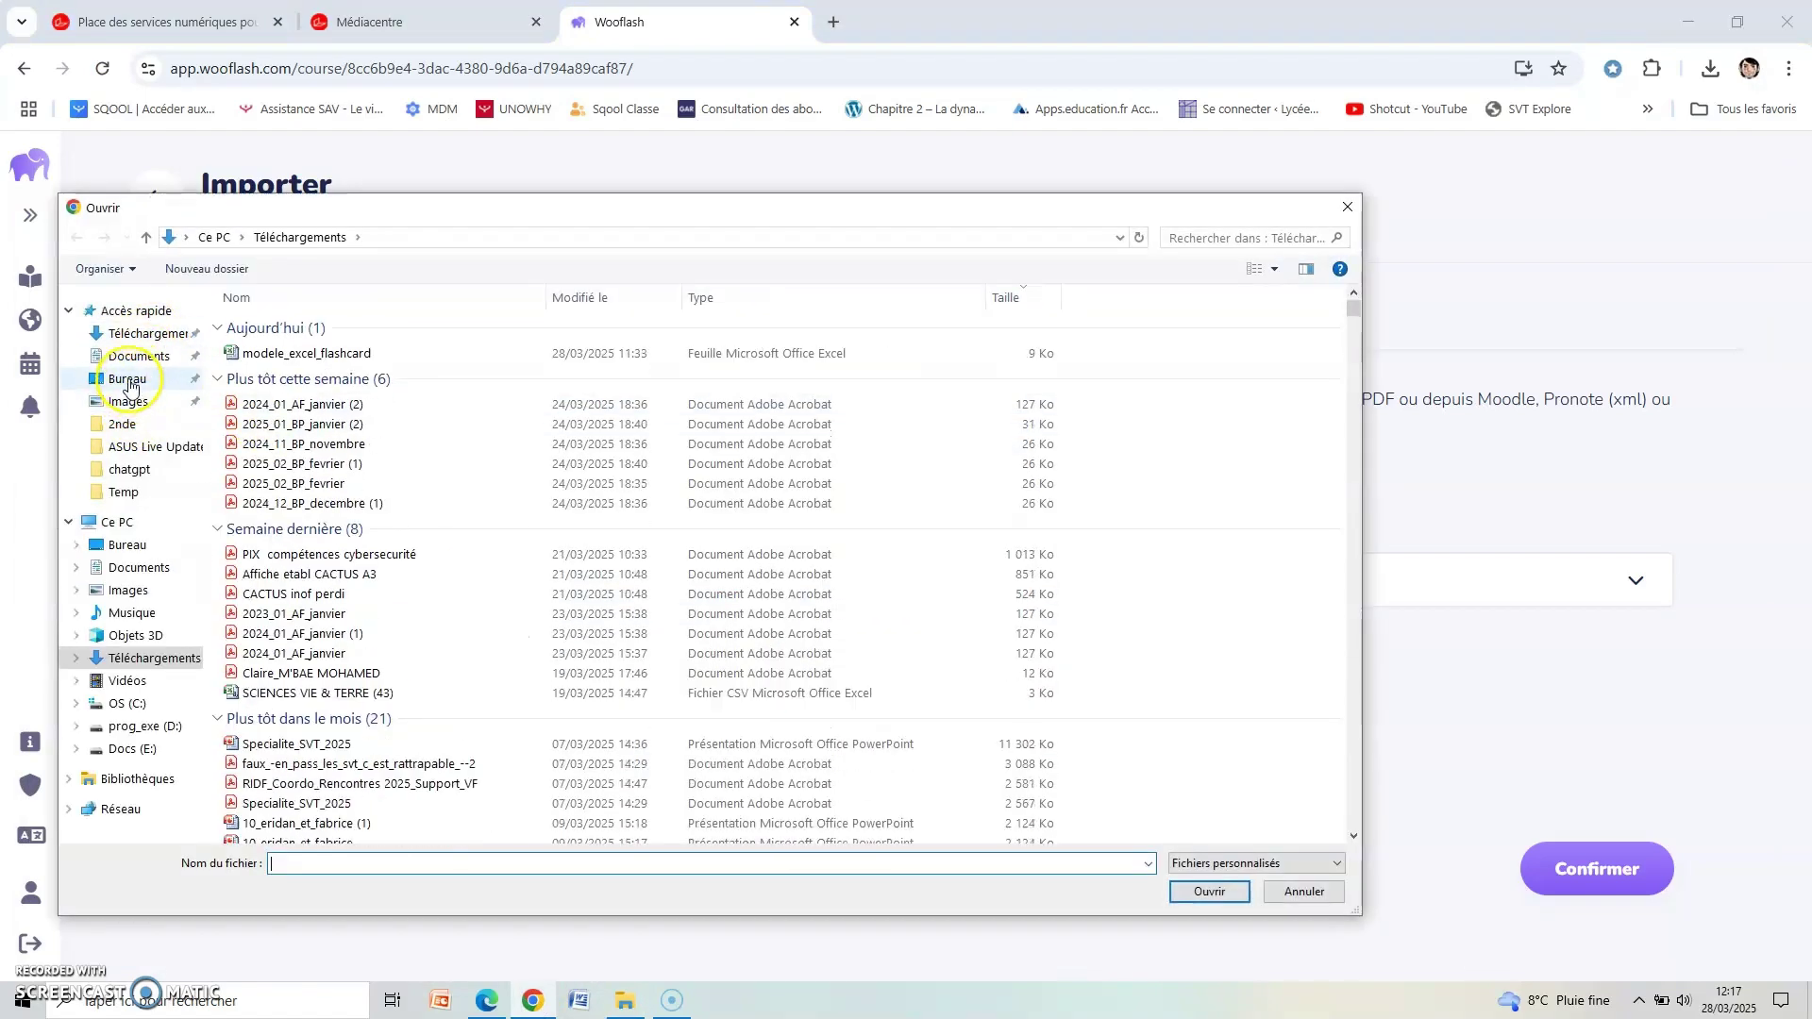
left_click(132, 378)
left_click(268, 328)
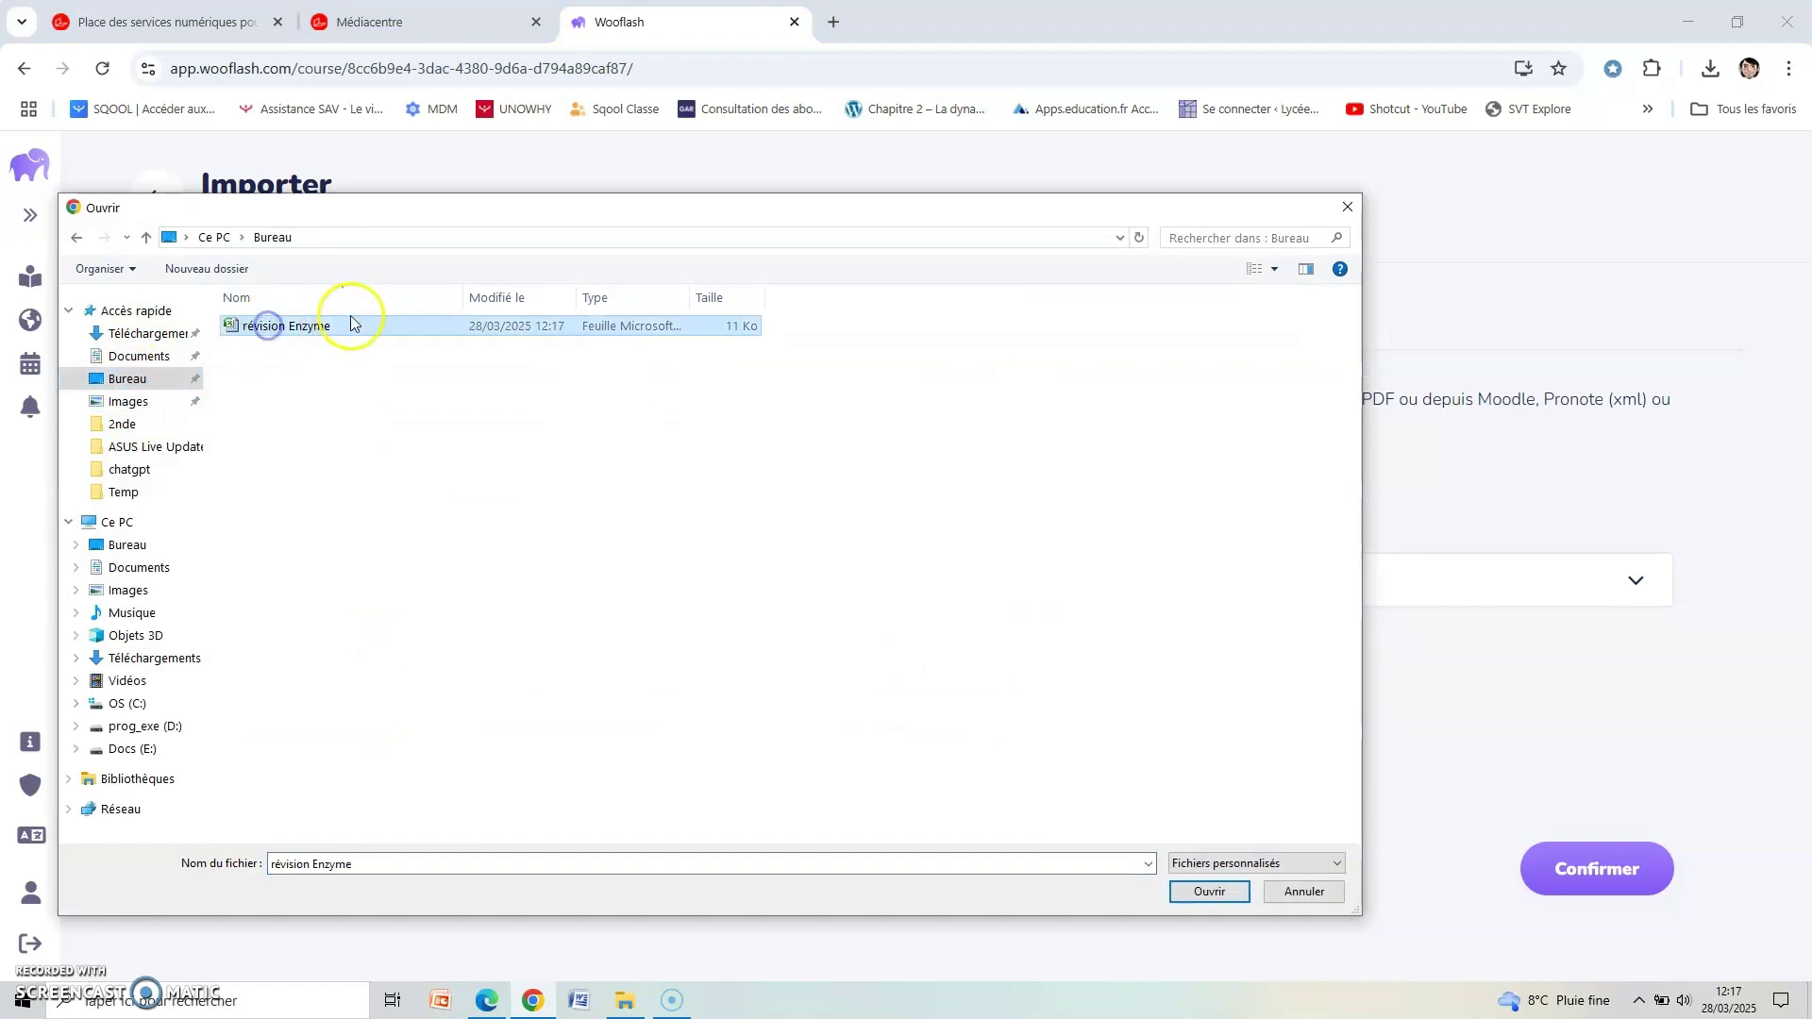
left_click(1209, 892)
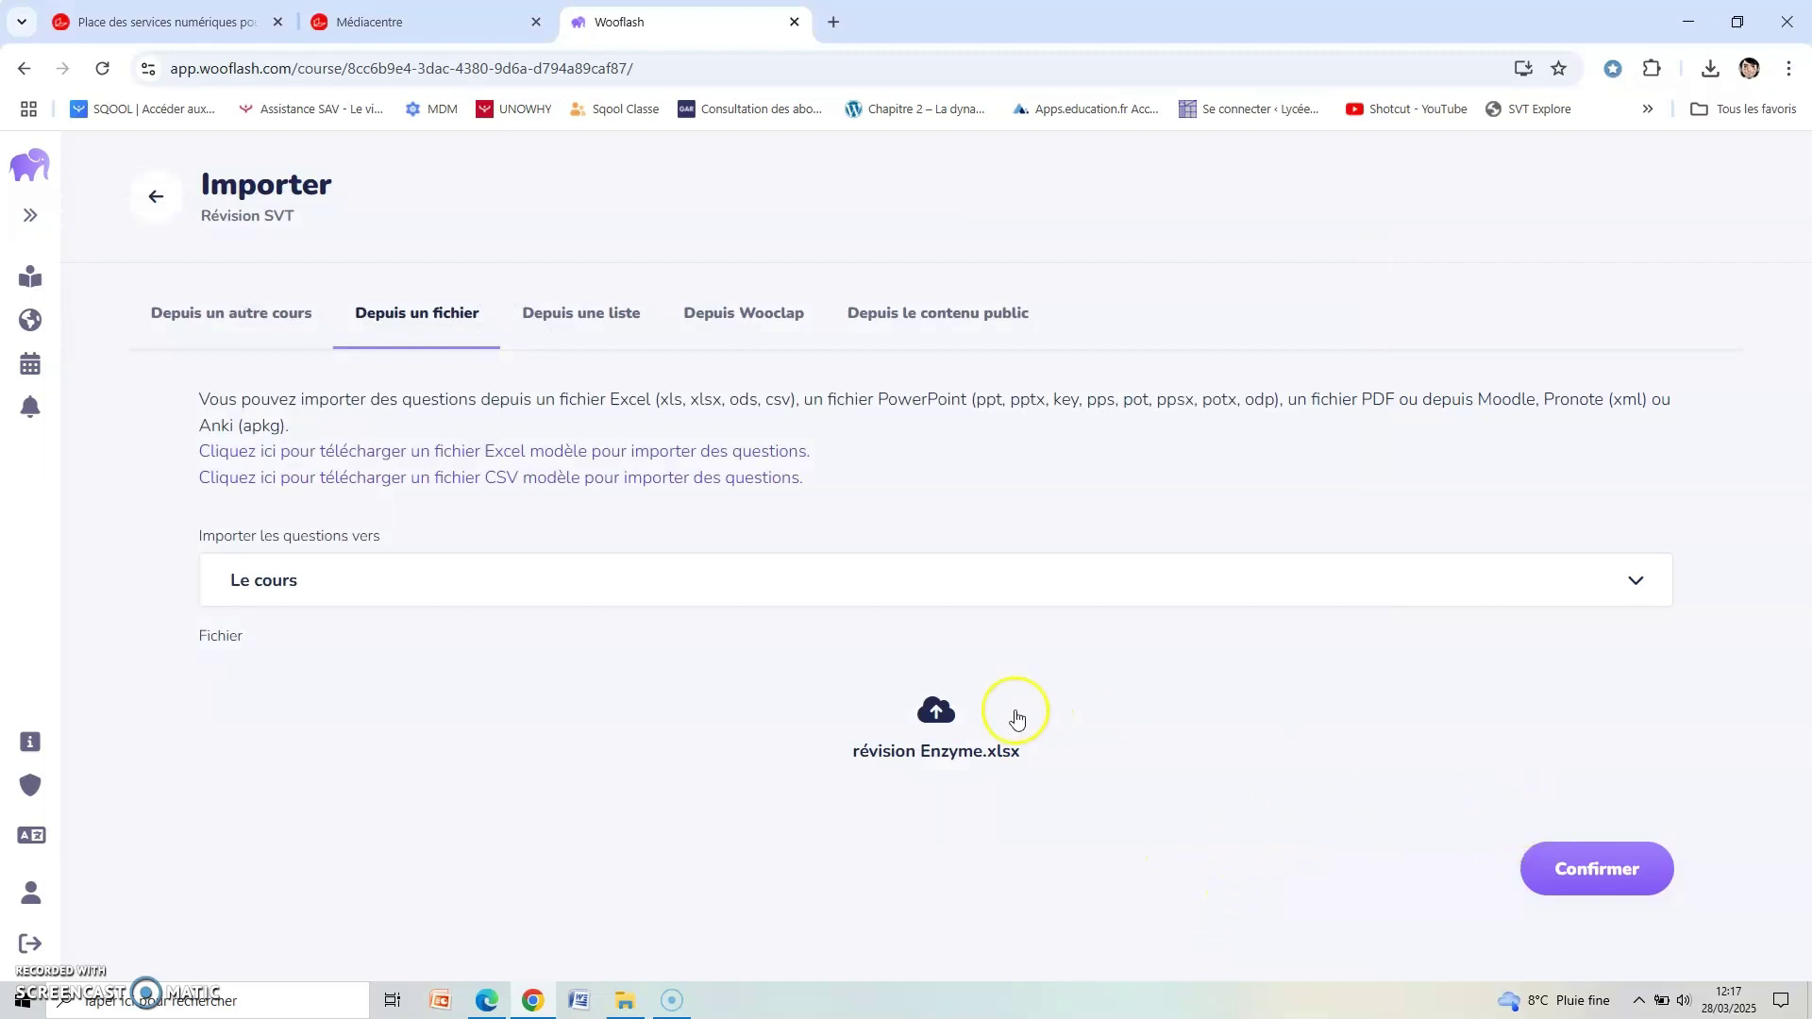
left_click(1594, 869)
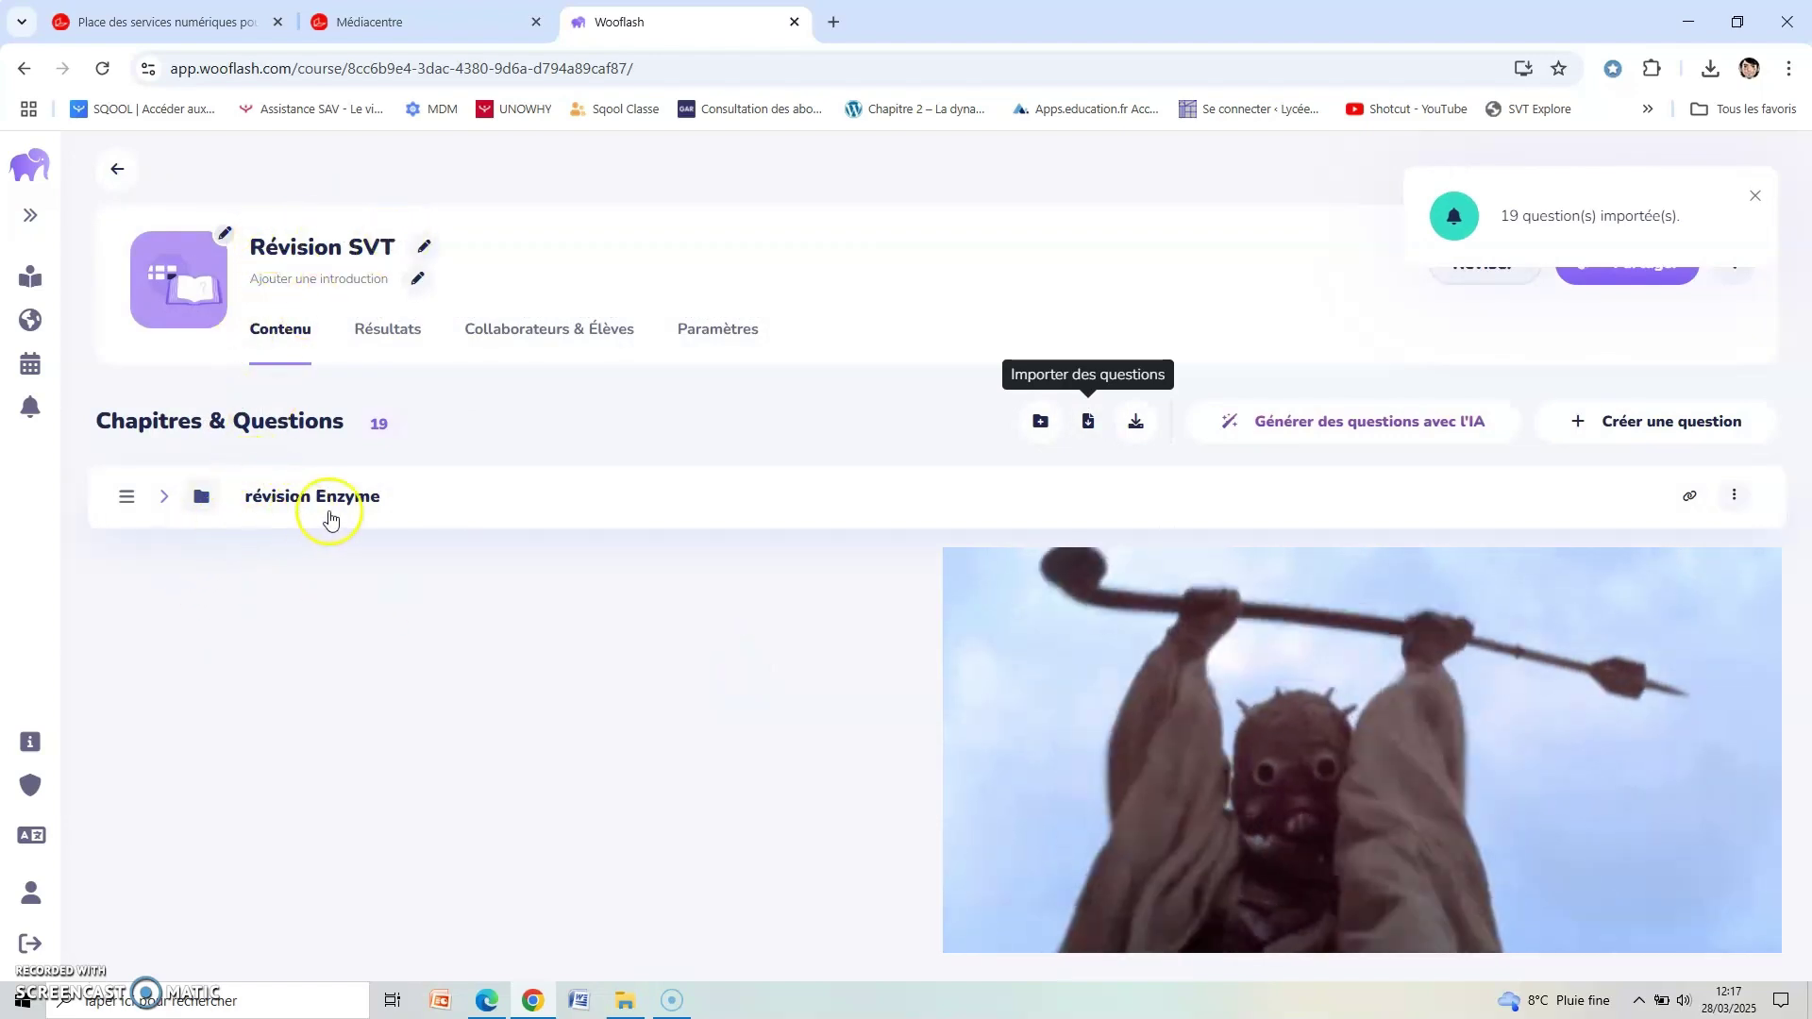
left_click(1761, 197)
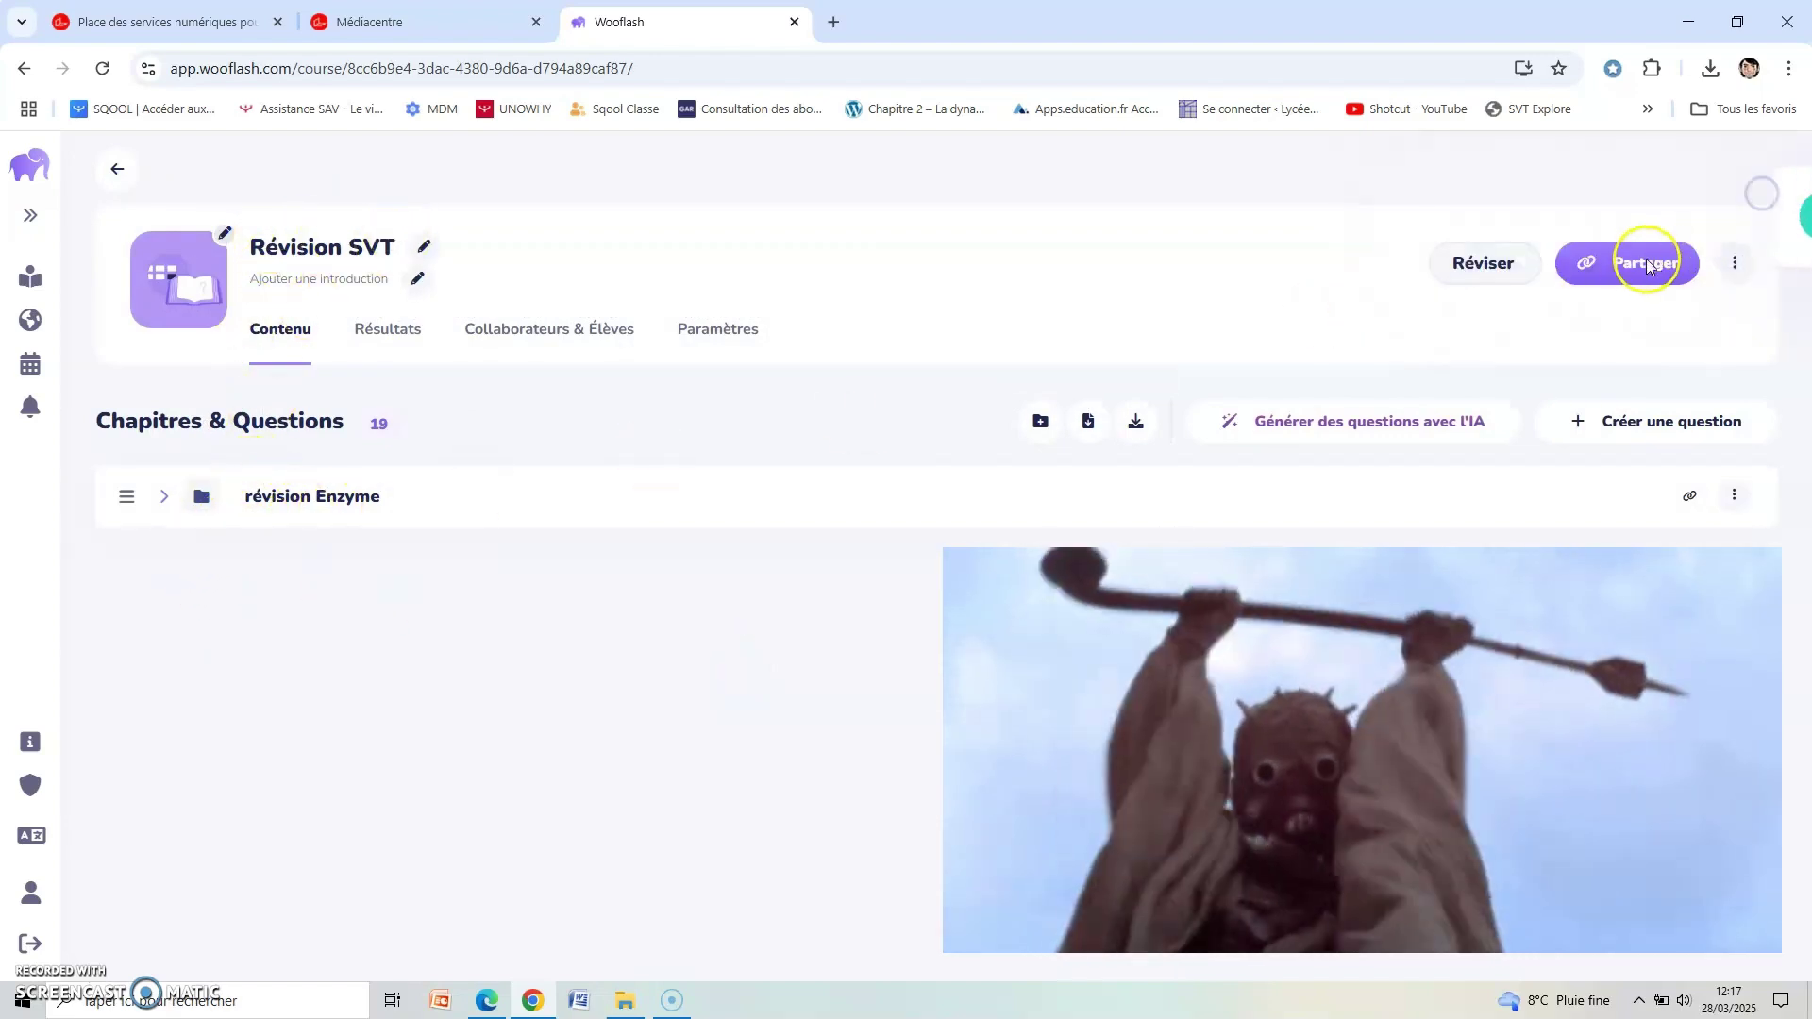
Expand the révision Enzyme chapter and look through its list of imported questions
left_click(163, 496)
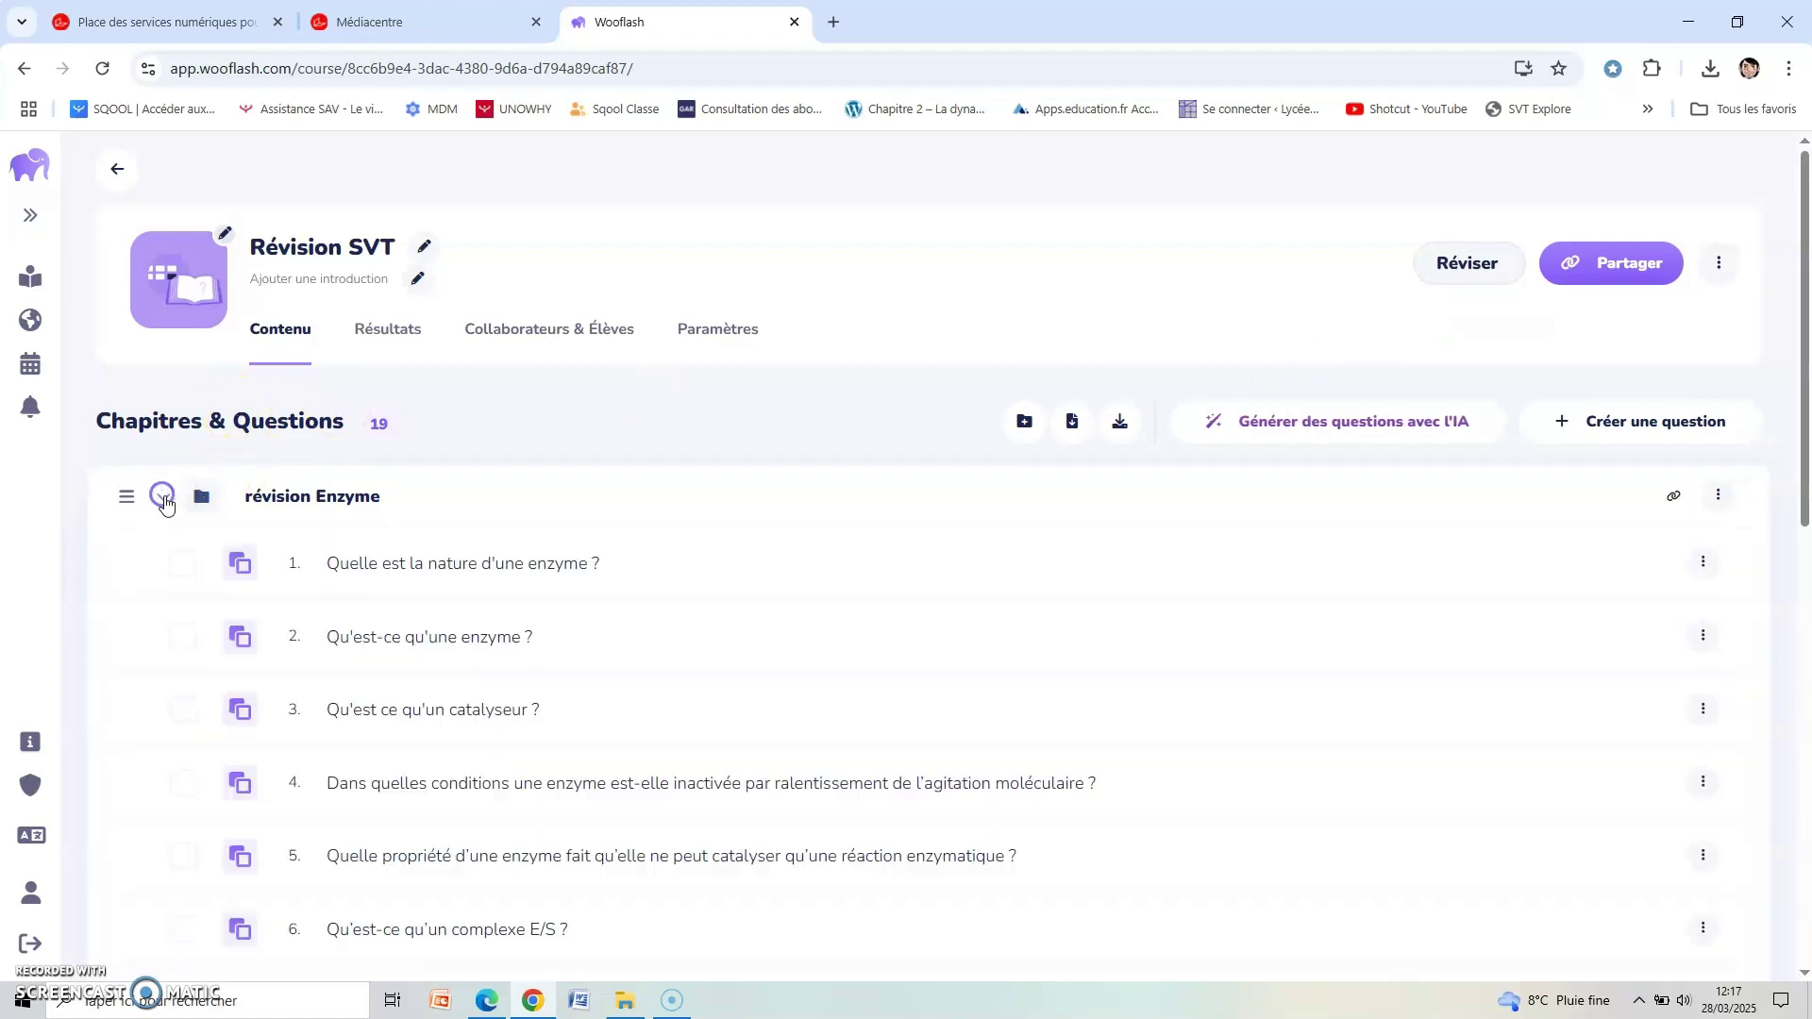
scroll(472, 614, "down", 8)
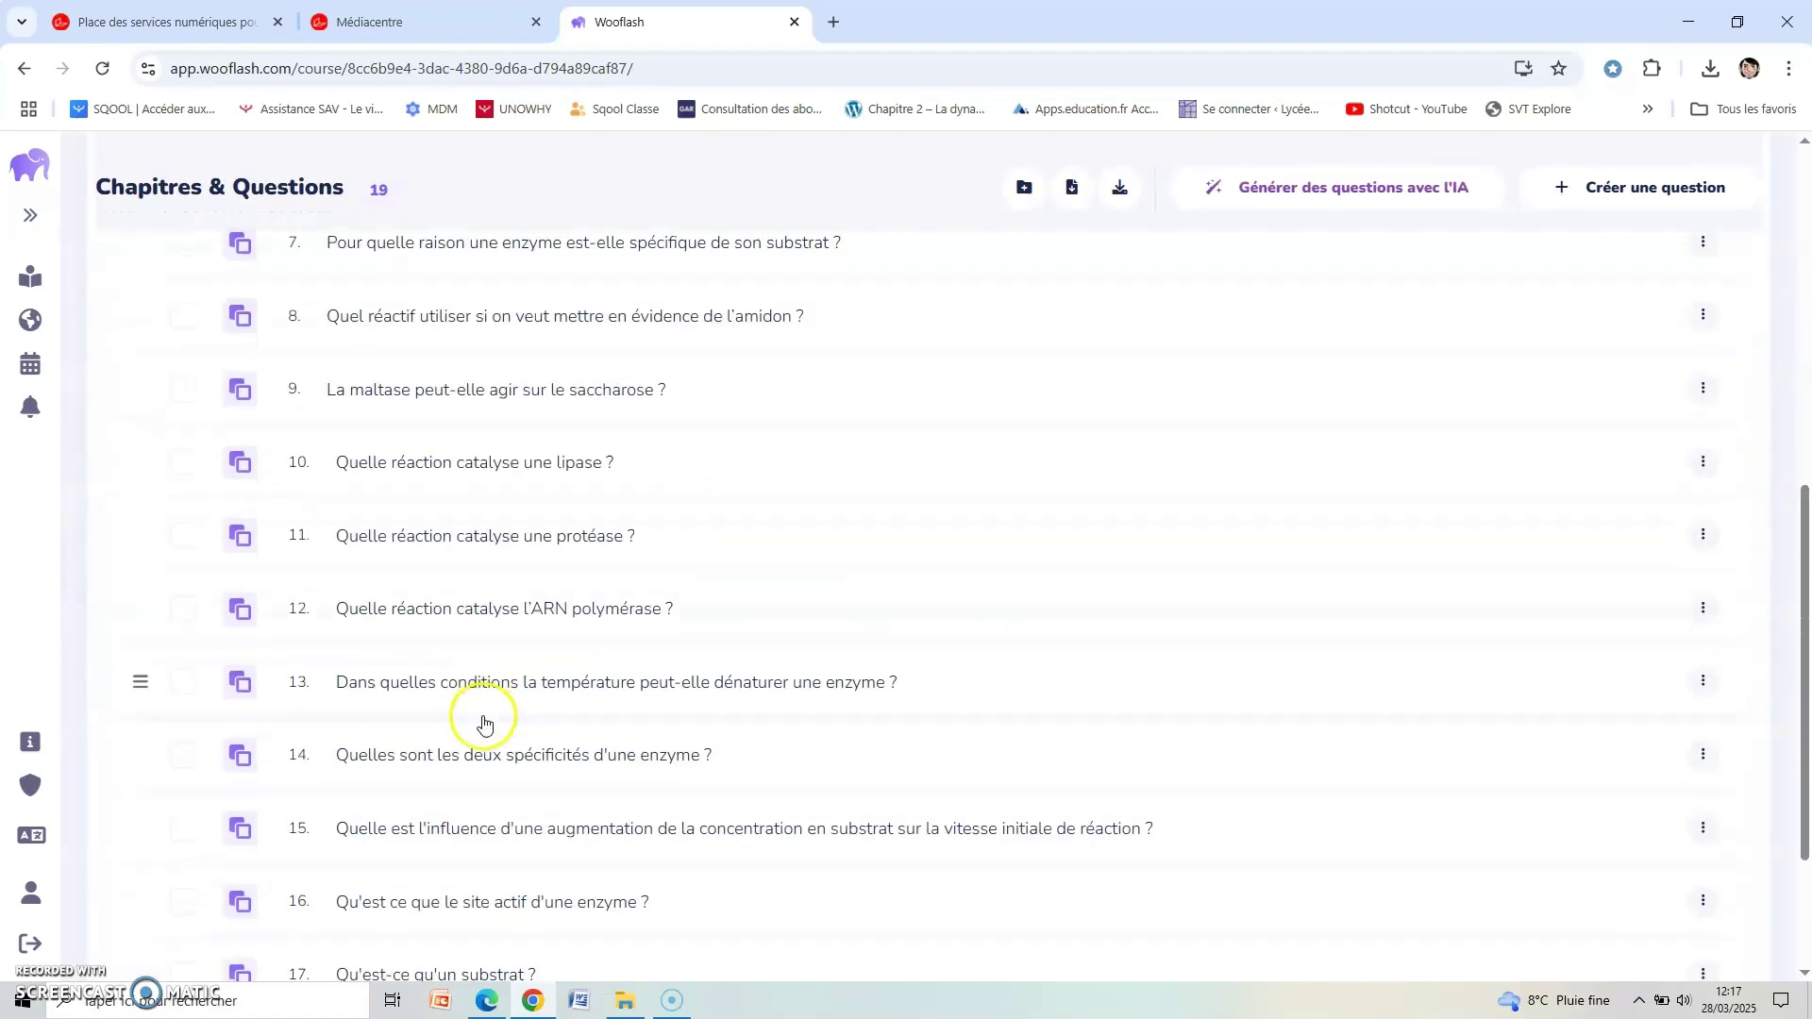
scroll(486, 715, "down", 3)
scroll(477, 755, "up", 10)
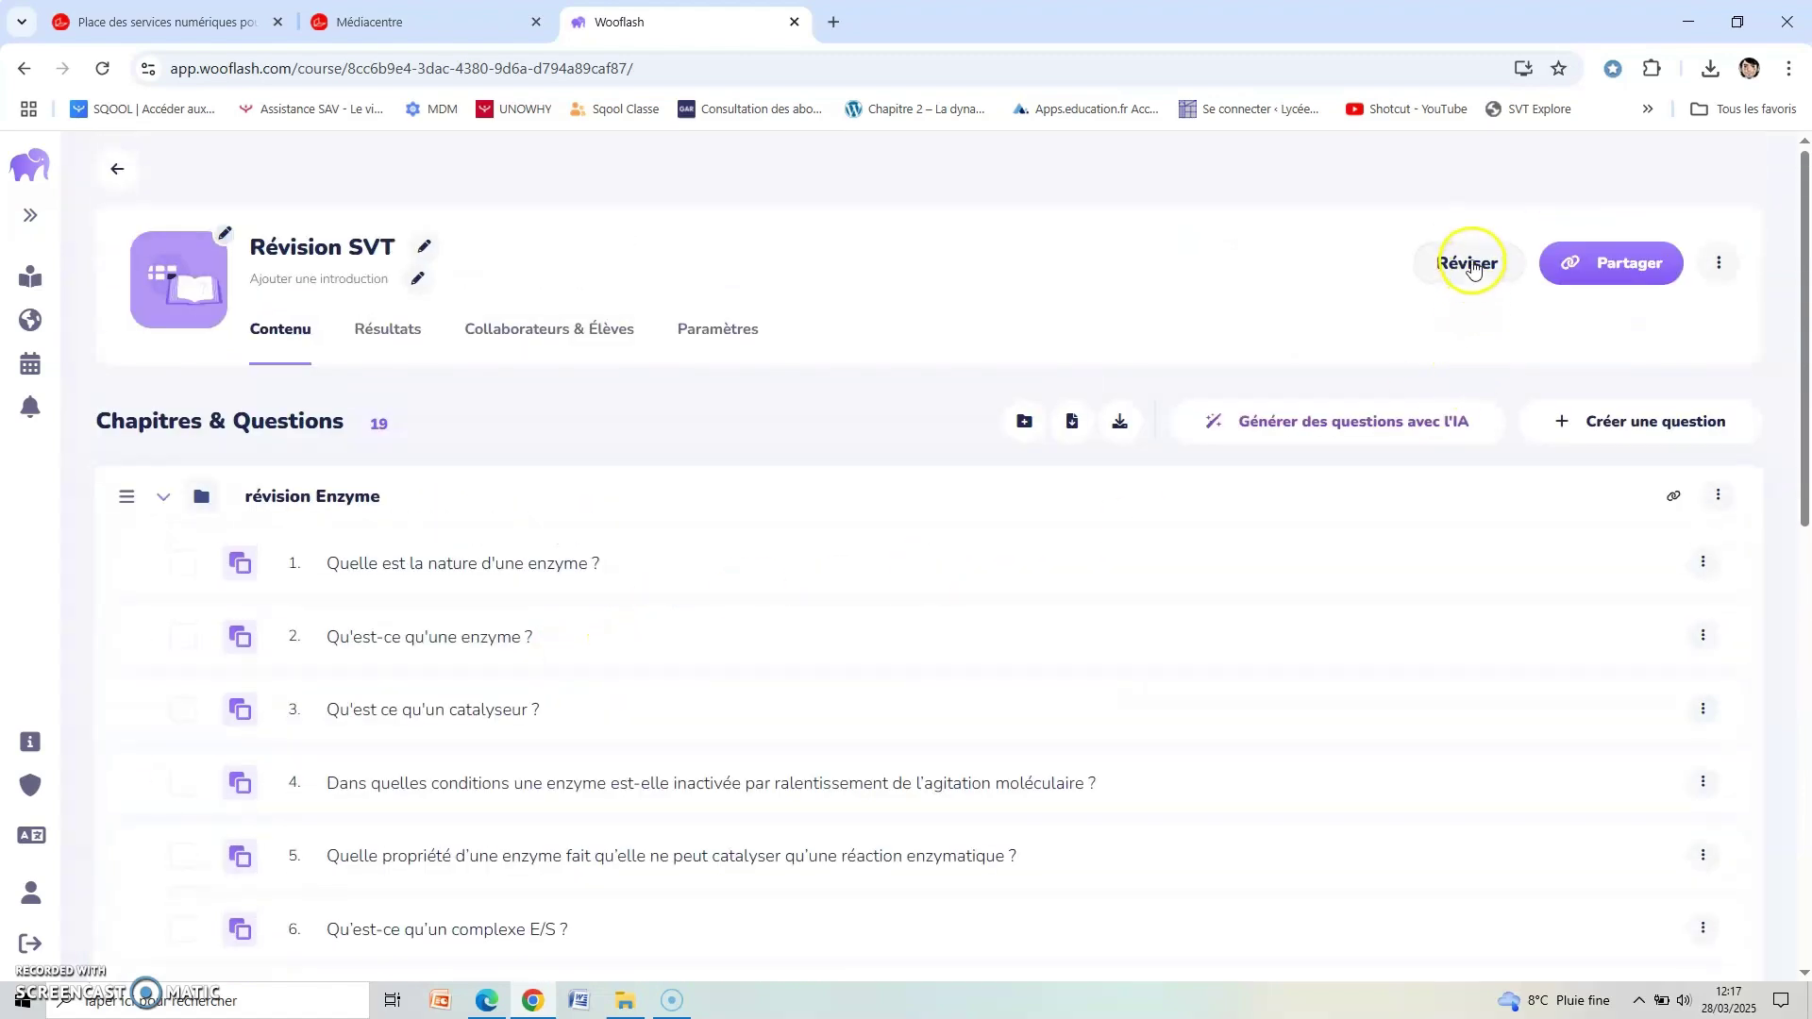
Start revising the course, revealing the answers of the first two flashcards and marking both as known
left_click(1474, 269)
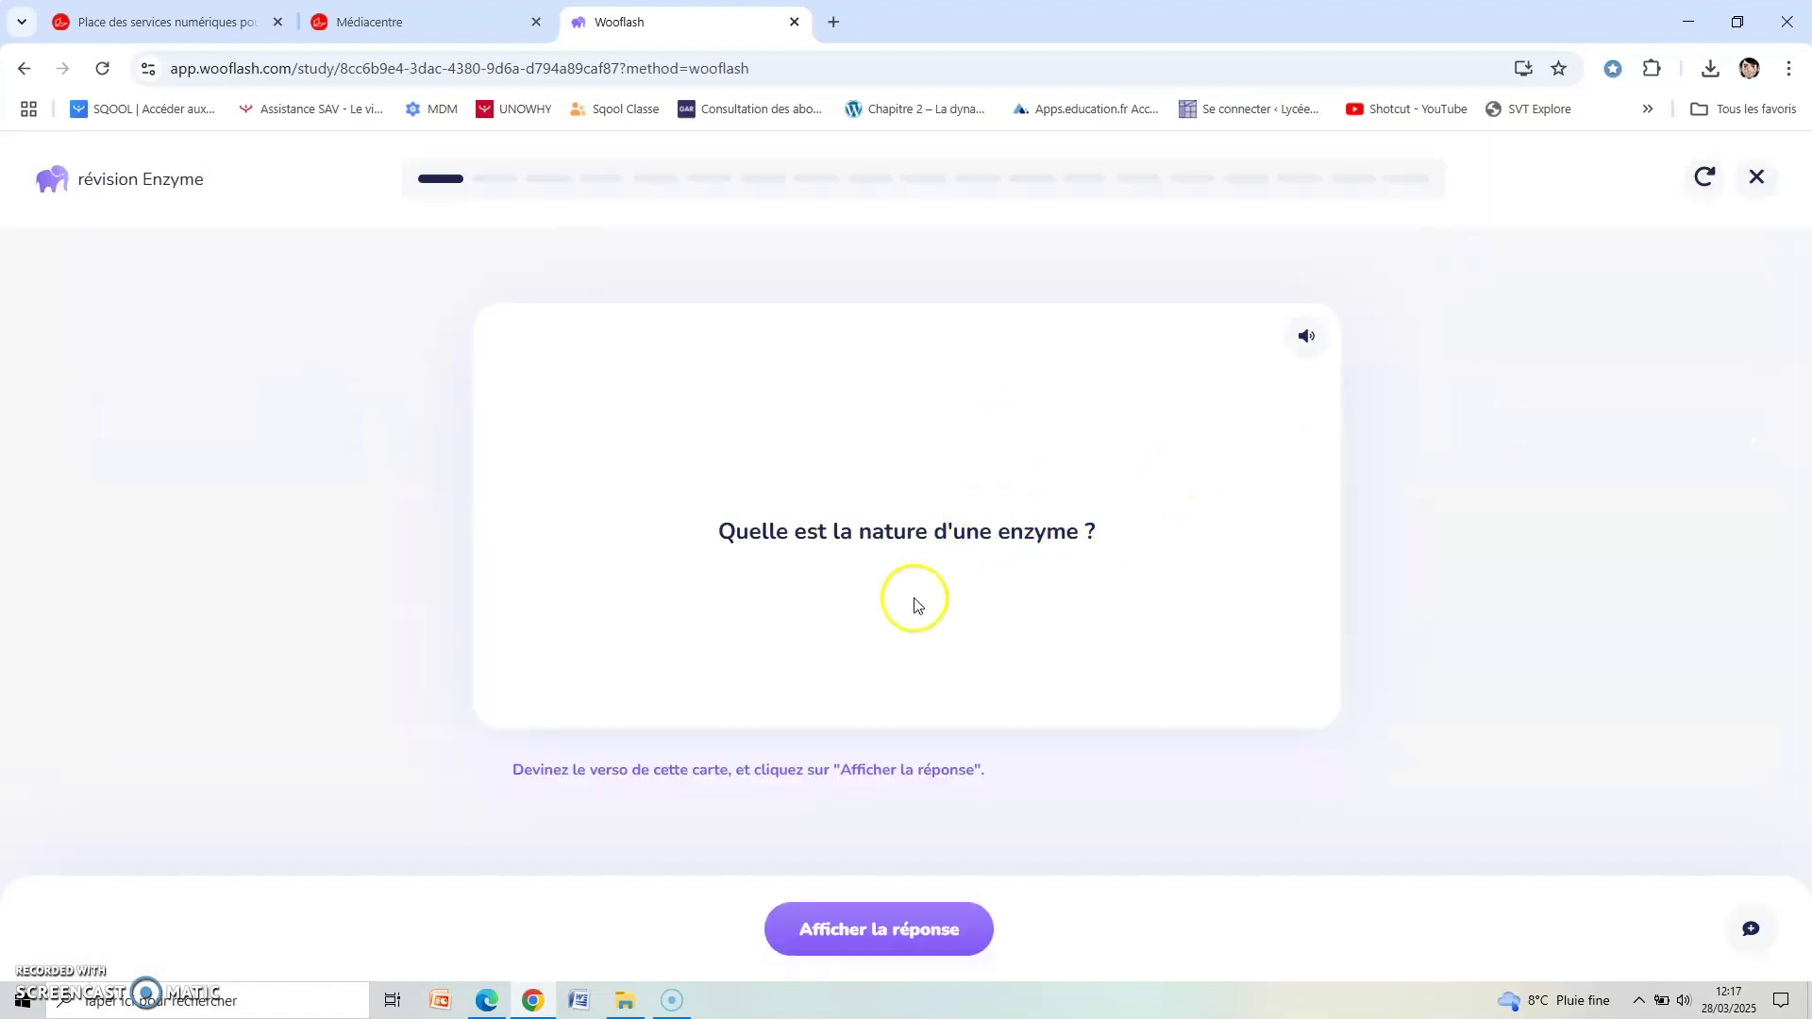
left_click(899, 930)
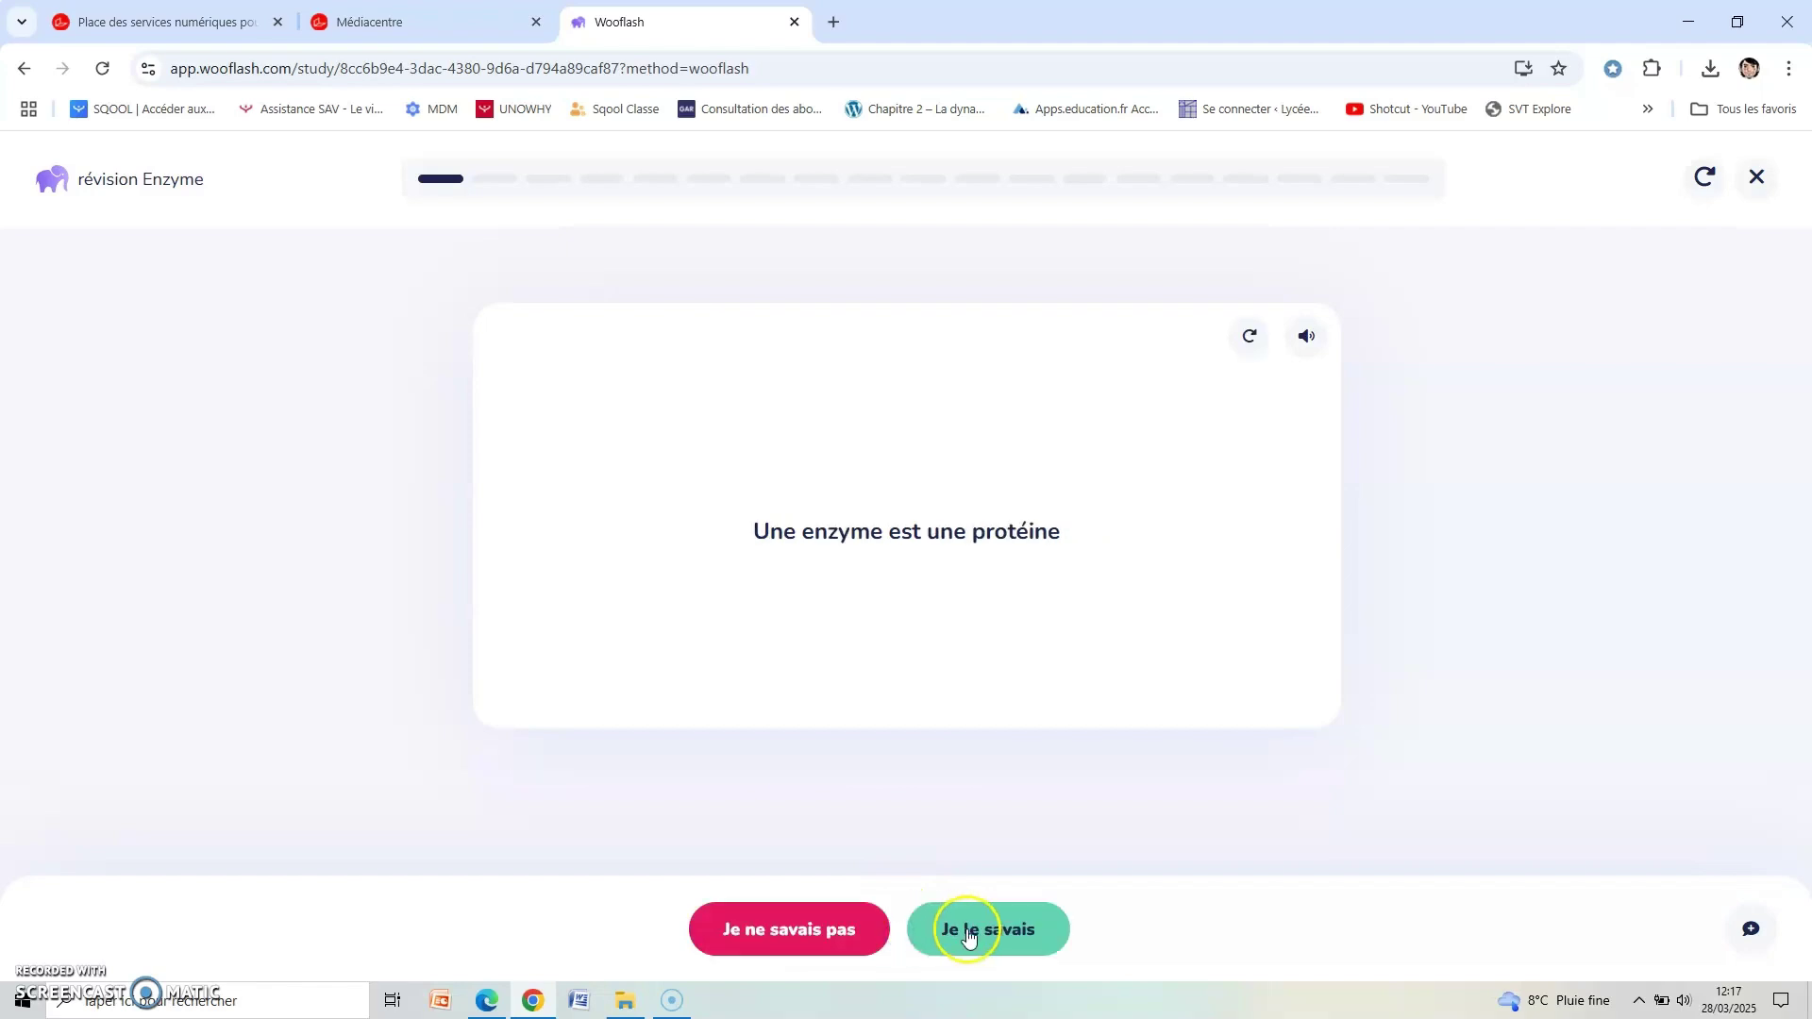
left_click(972, 930)
left_click(881, 926)
left_click(1015, 926)
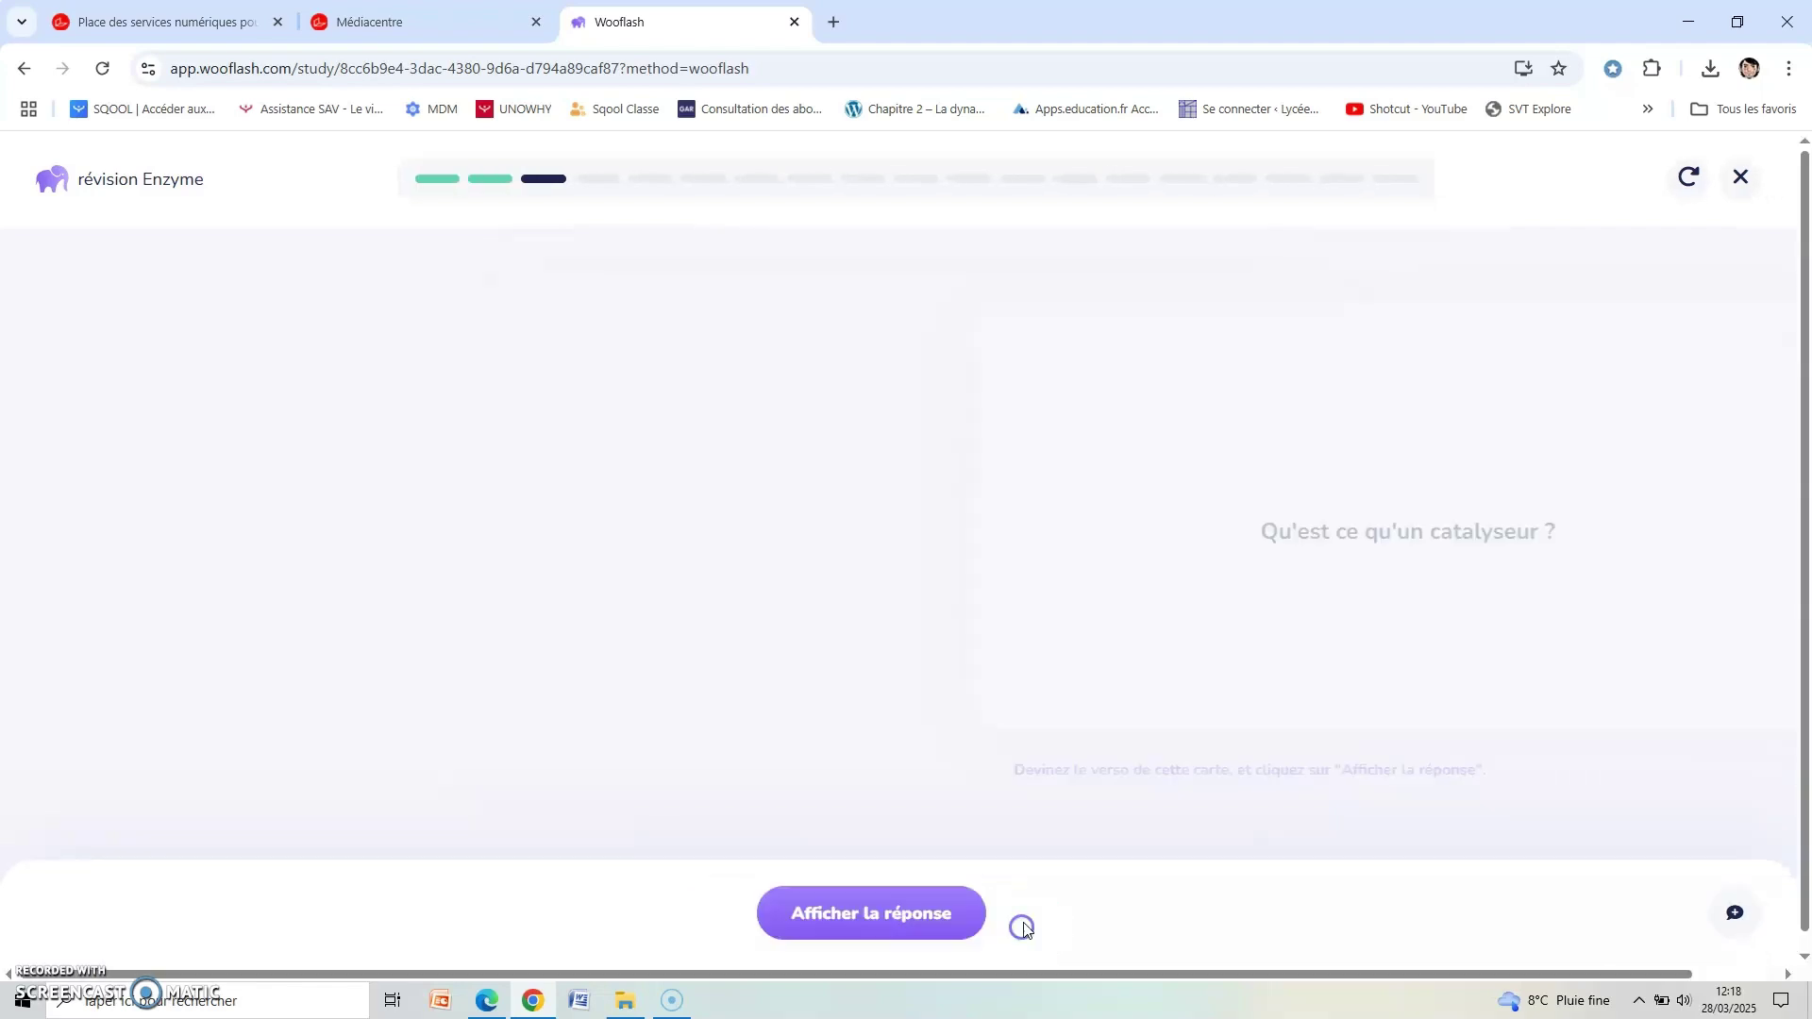
Quit the revision session and its results summary to return to the Révision SVT course page
left_click(1756, 177)
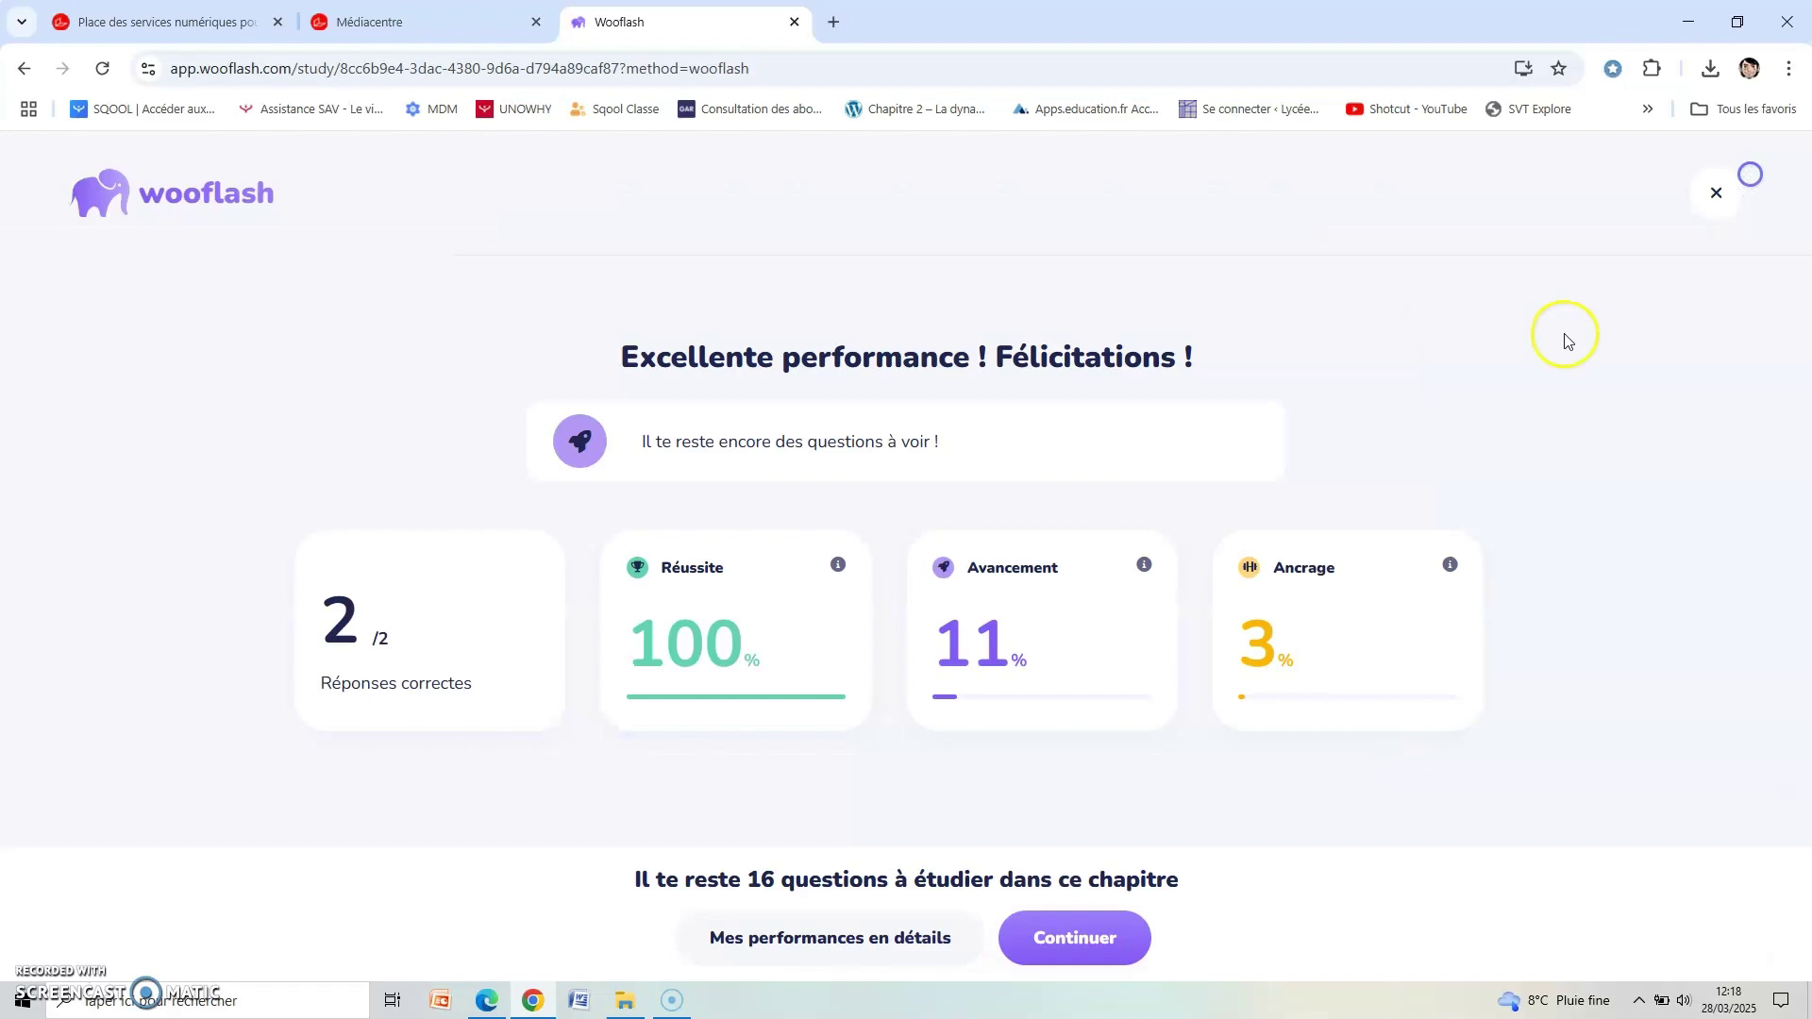
left_click(1711, 194)
left_click(922, 649)
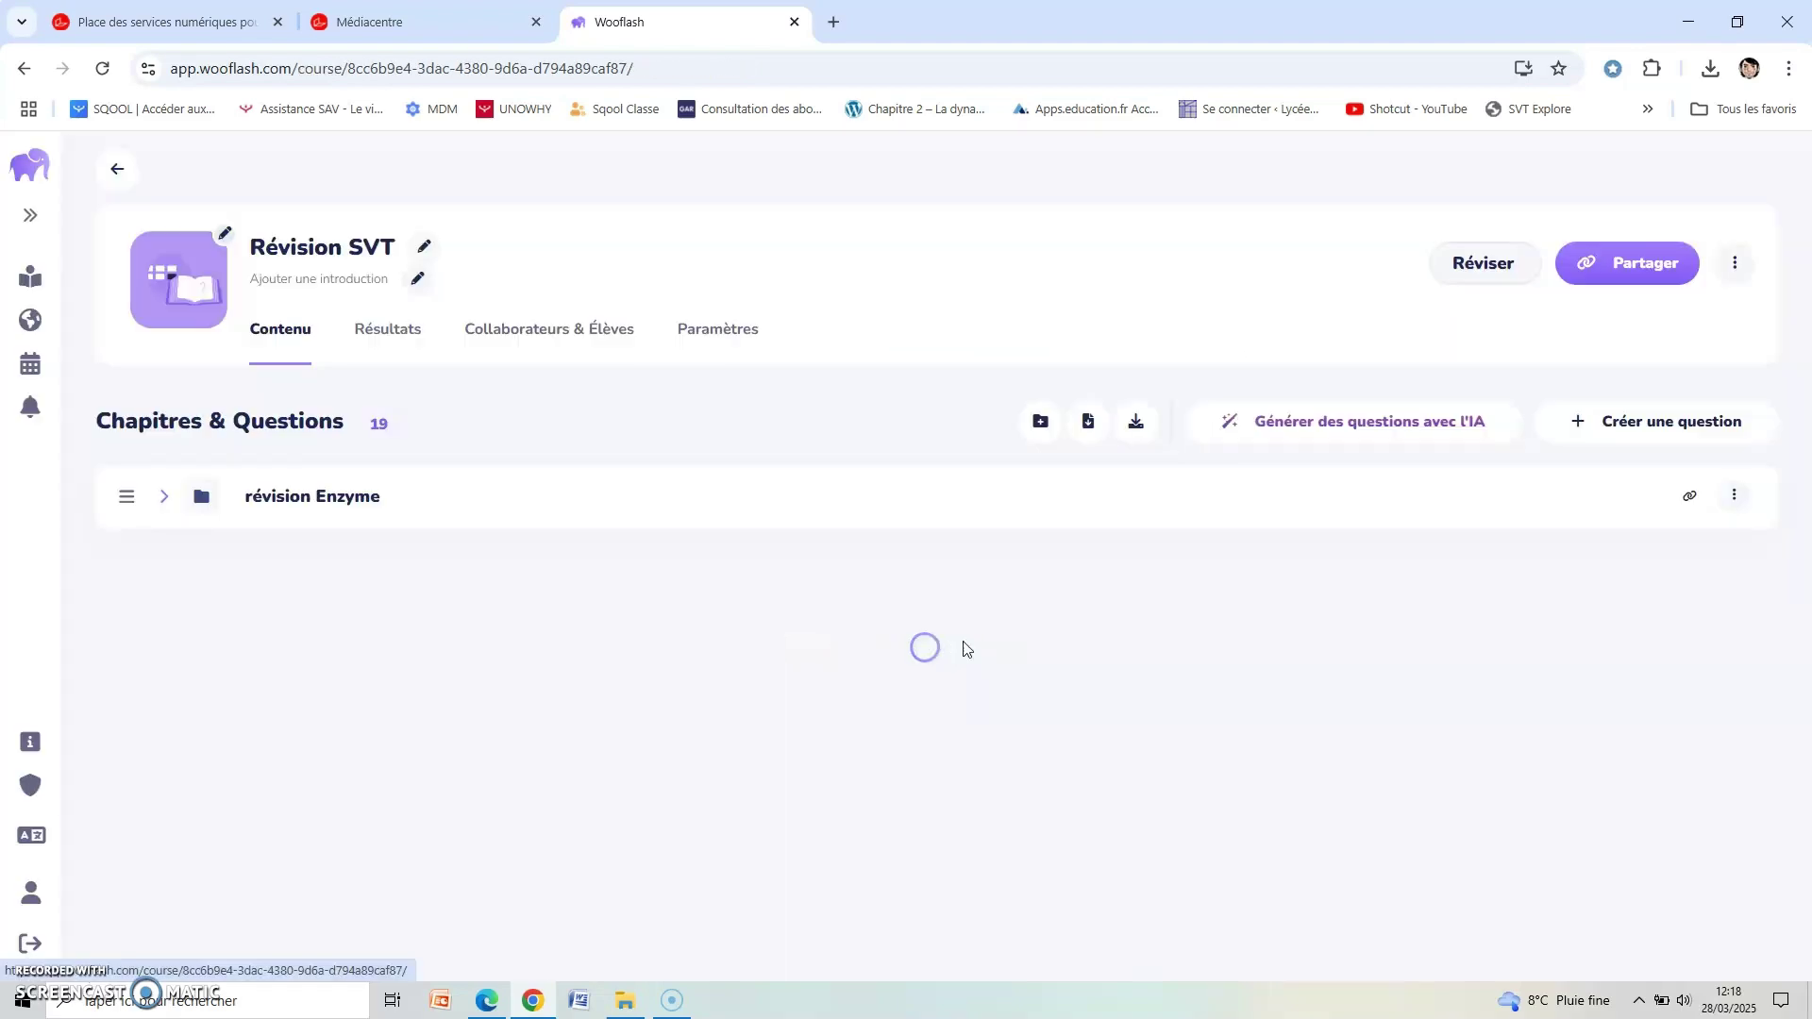
Examine the course's sharing options for classes and for students, including the join code, and close them without sharing
left_click(1620, 273)
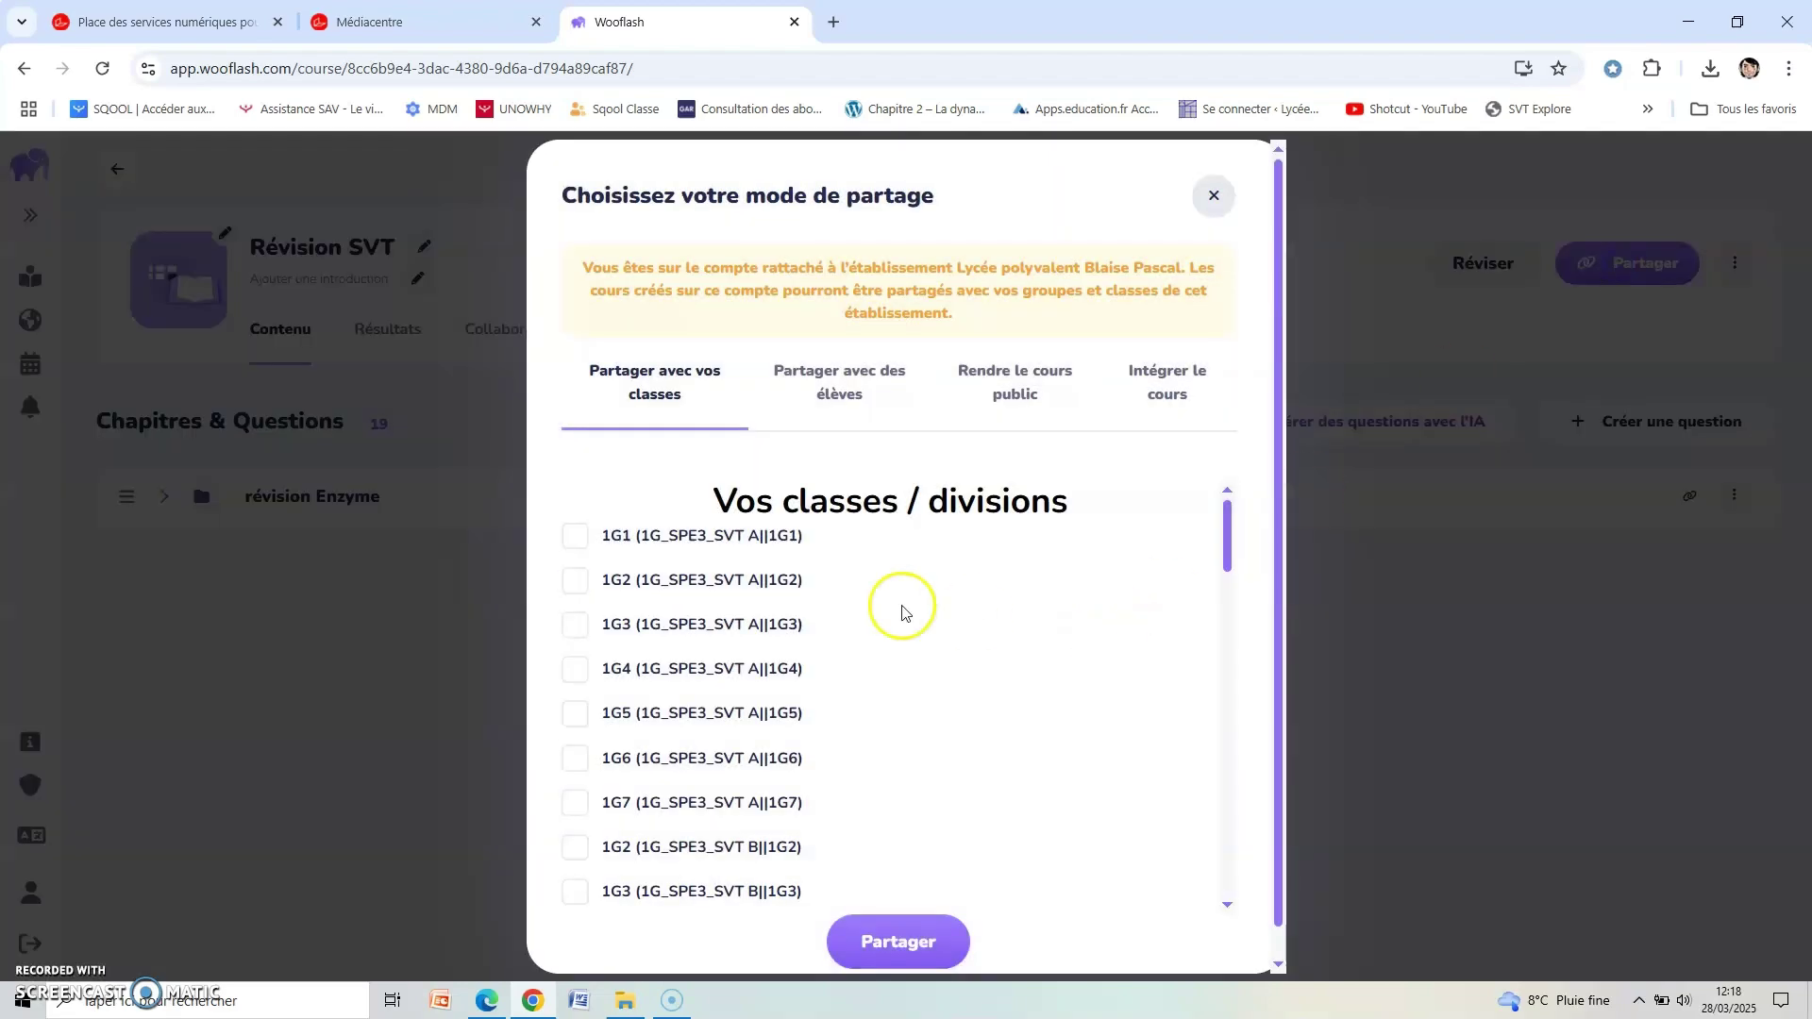
scroll(609, 807, "down", 4)
scroll(609, 807, "up", 5)
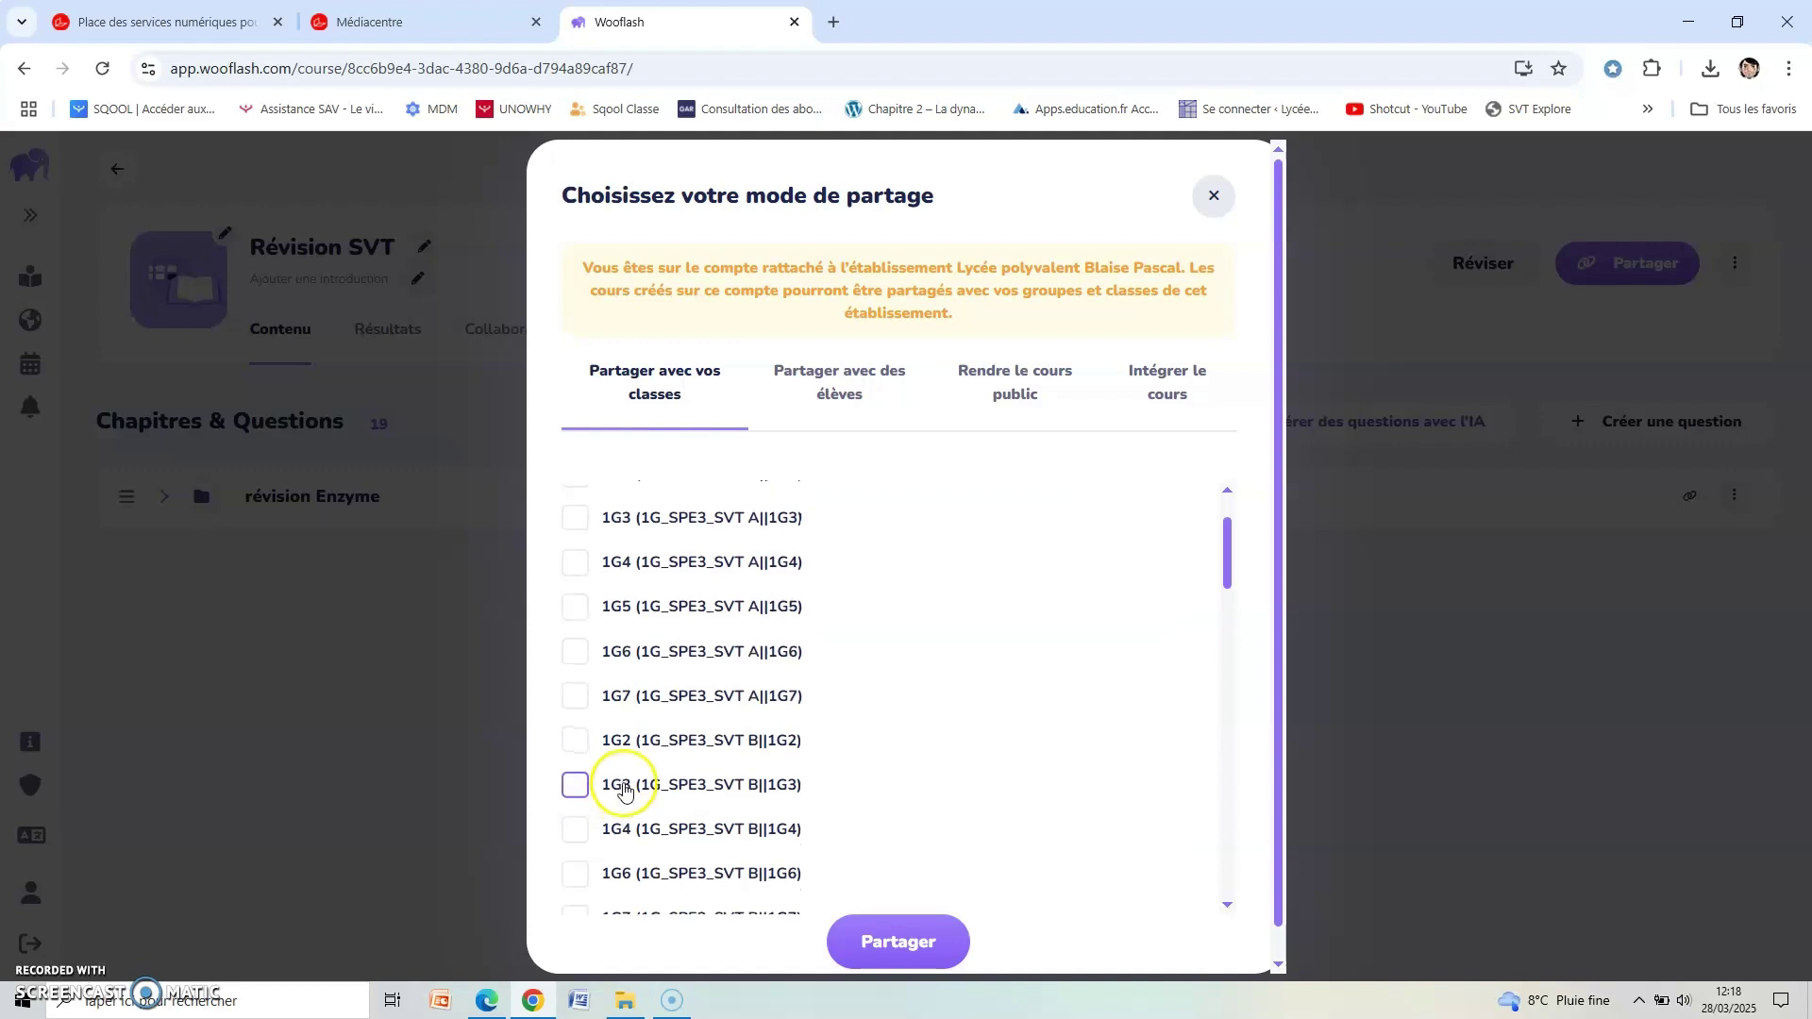
left_click(843, 398)
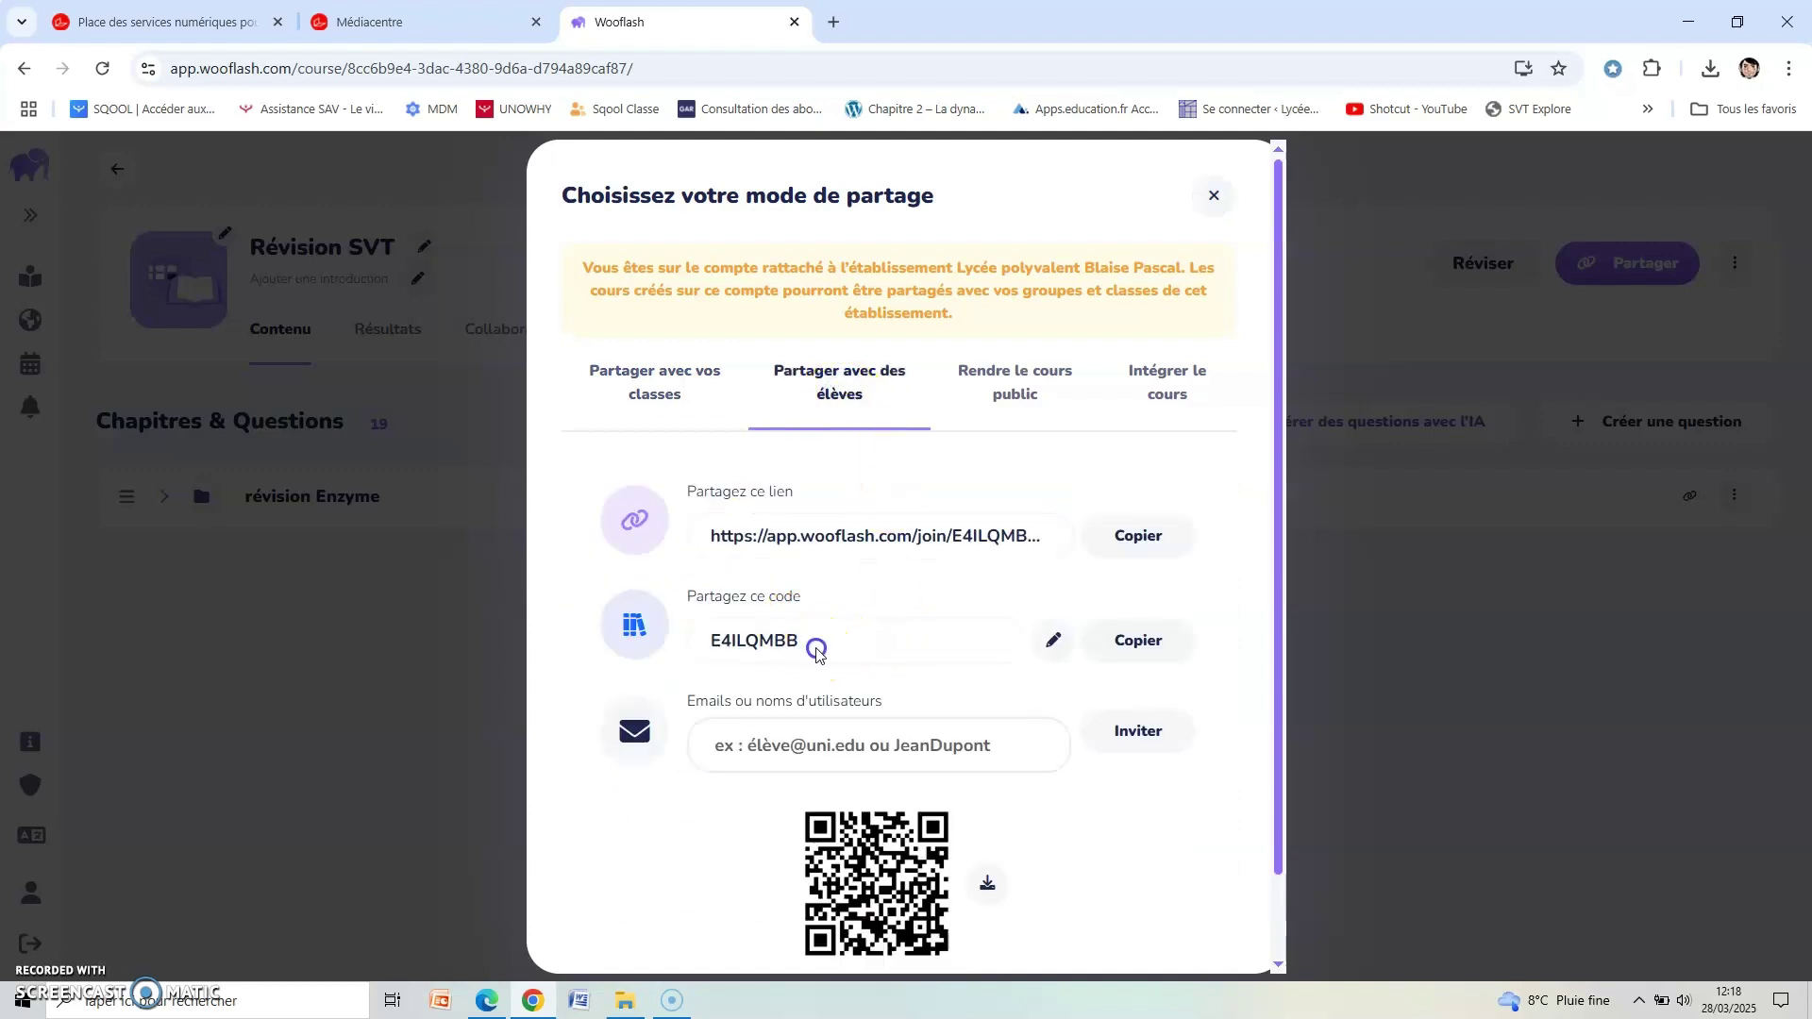
double_click(780, 641)
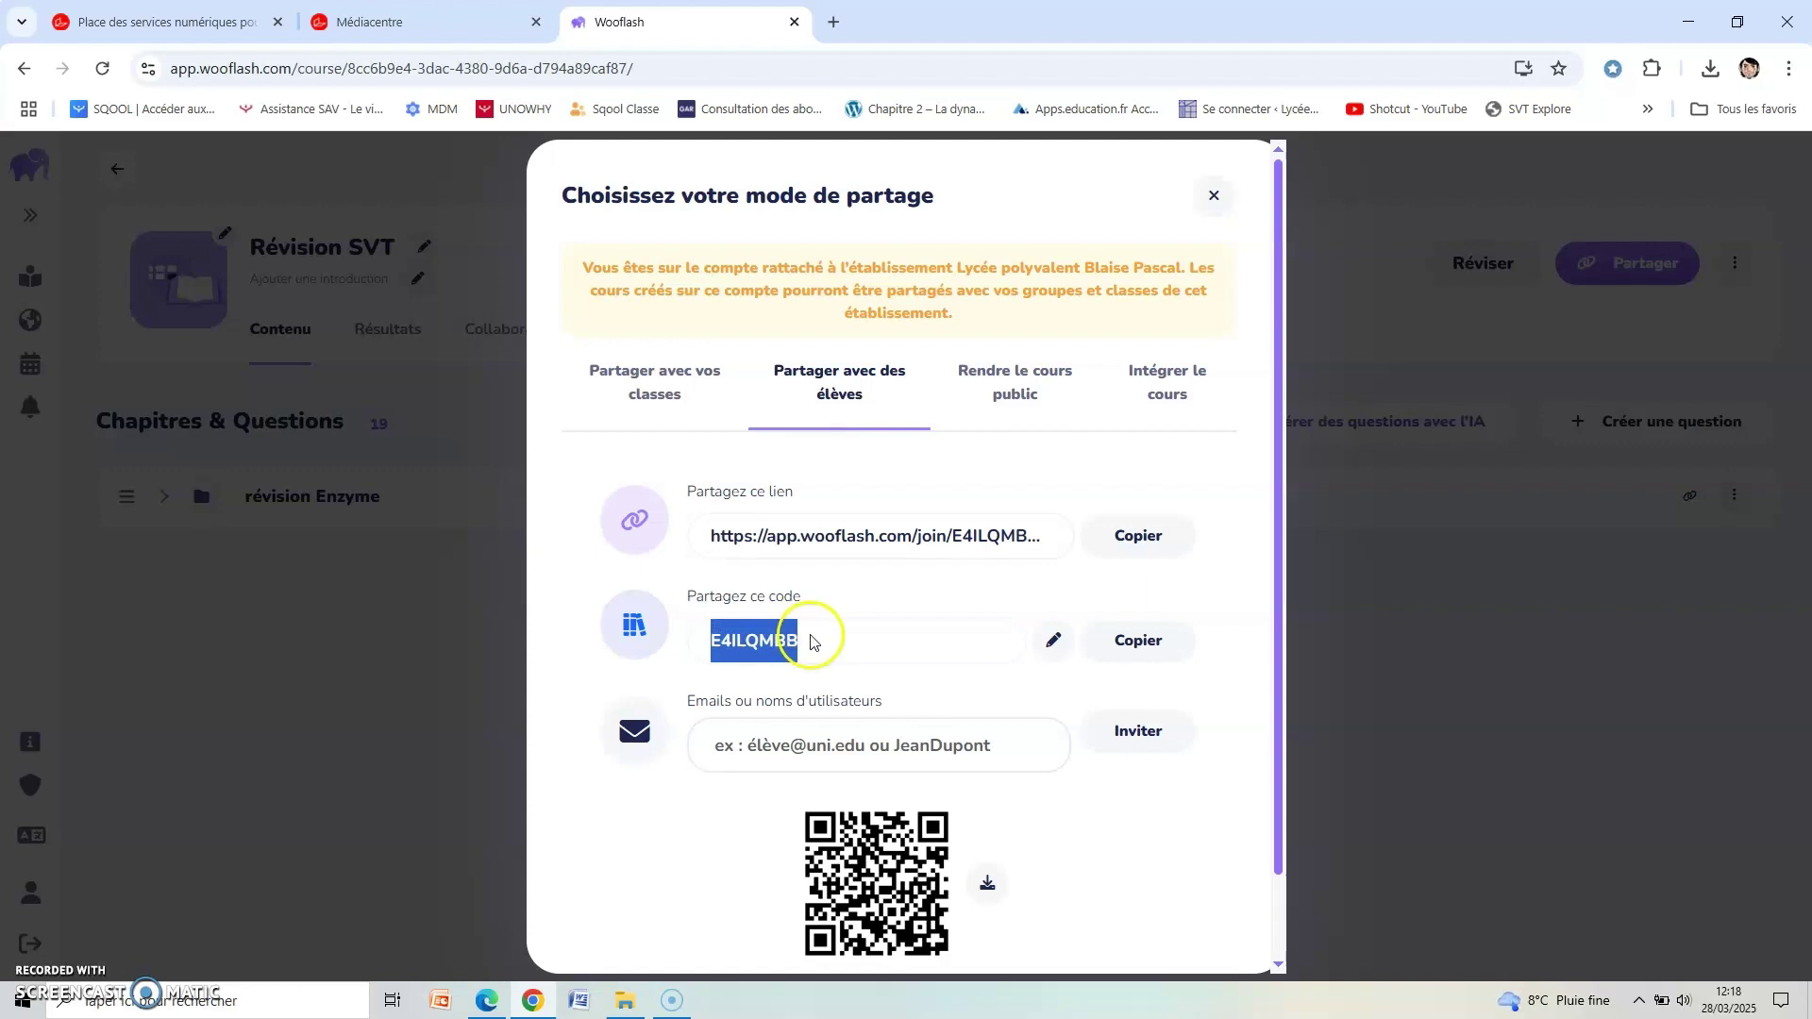
left_click(1214, 196)
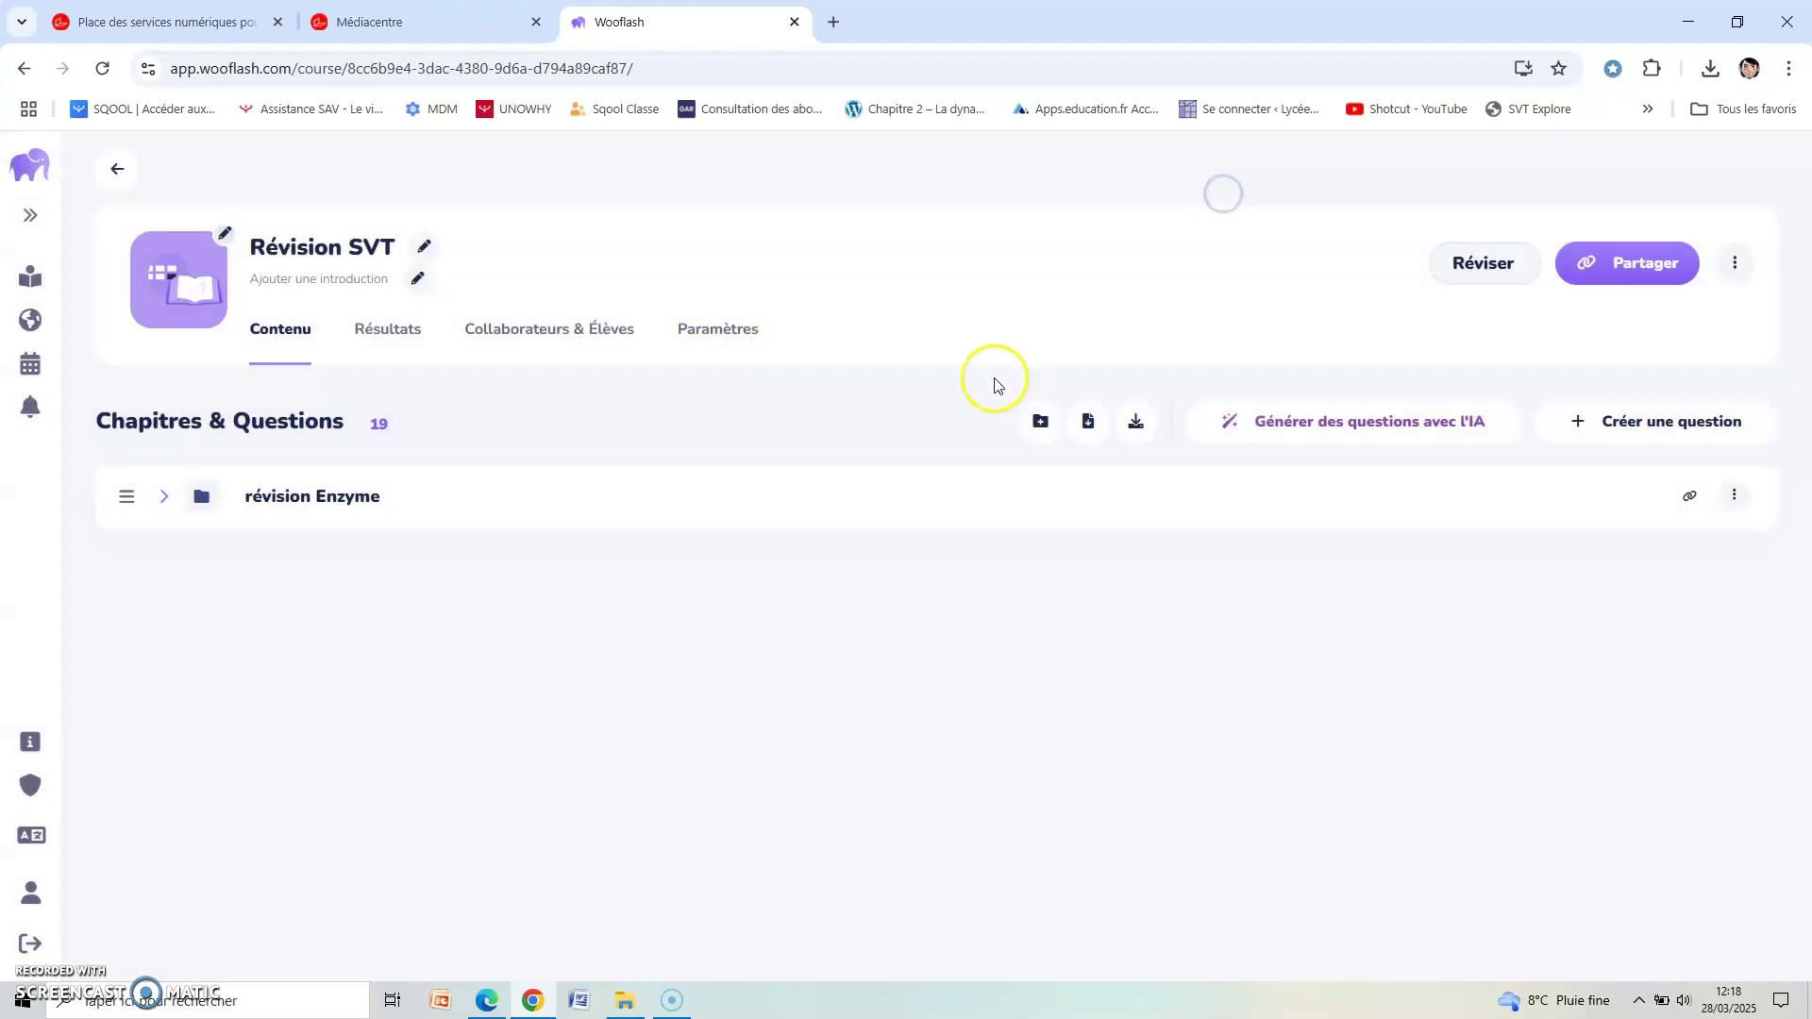